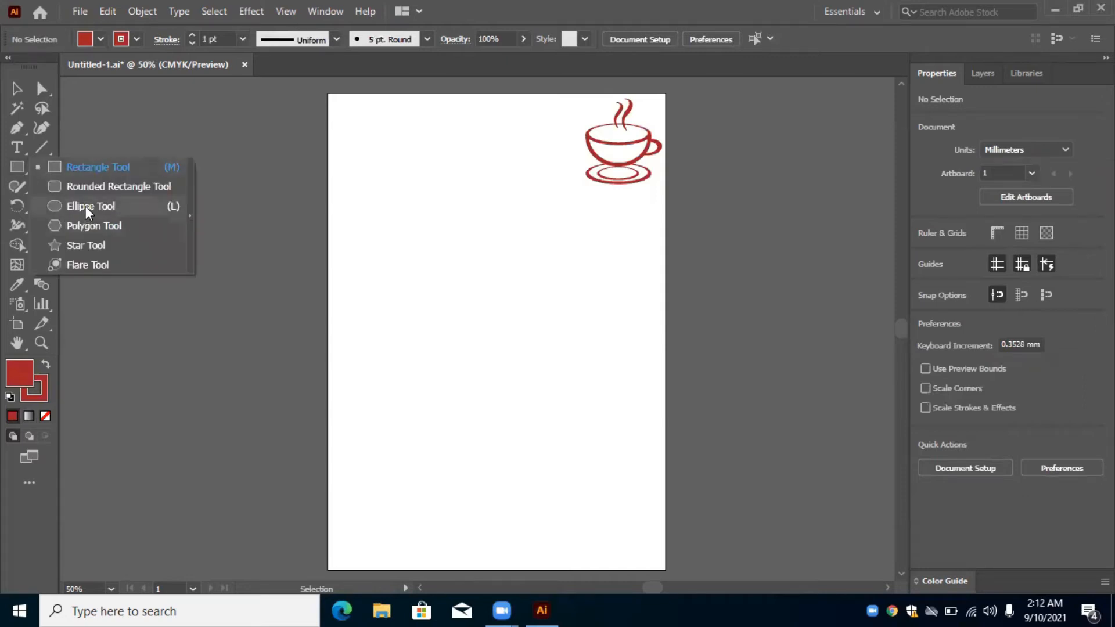
Draw a red ellipse about 105 by 41 mm in the upper half of the artboard and remove its stroke
left_click(87, 208)
left_click_drag(371, 217, 540, 280)
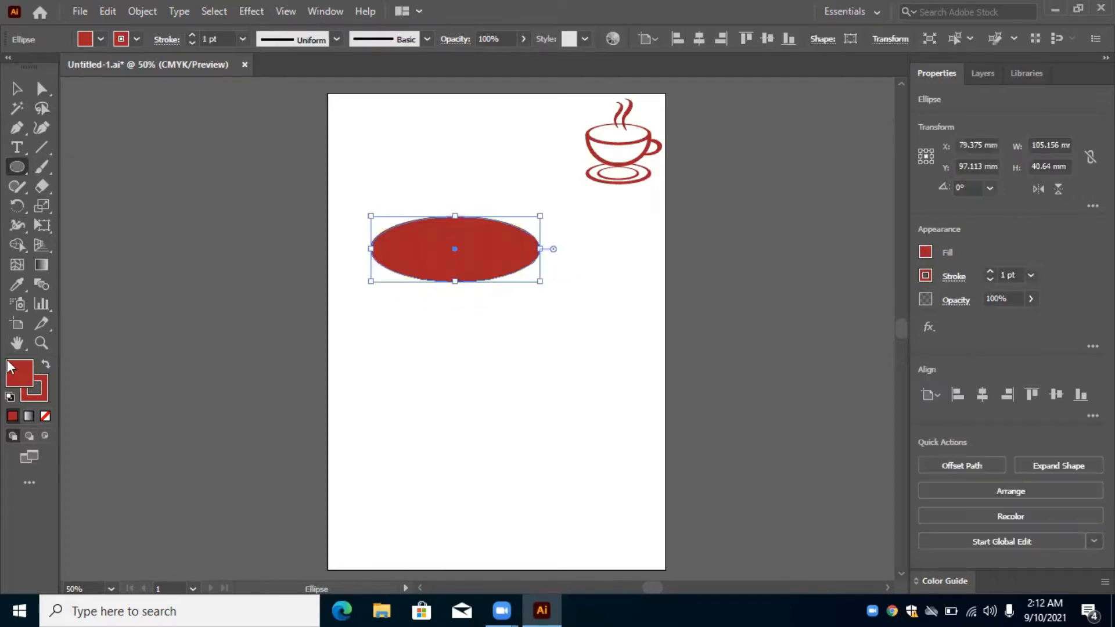
left_click(43, 389)
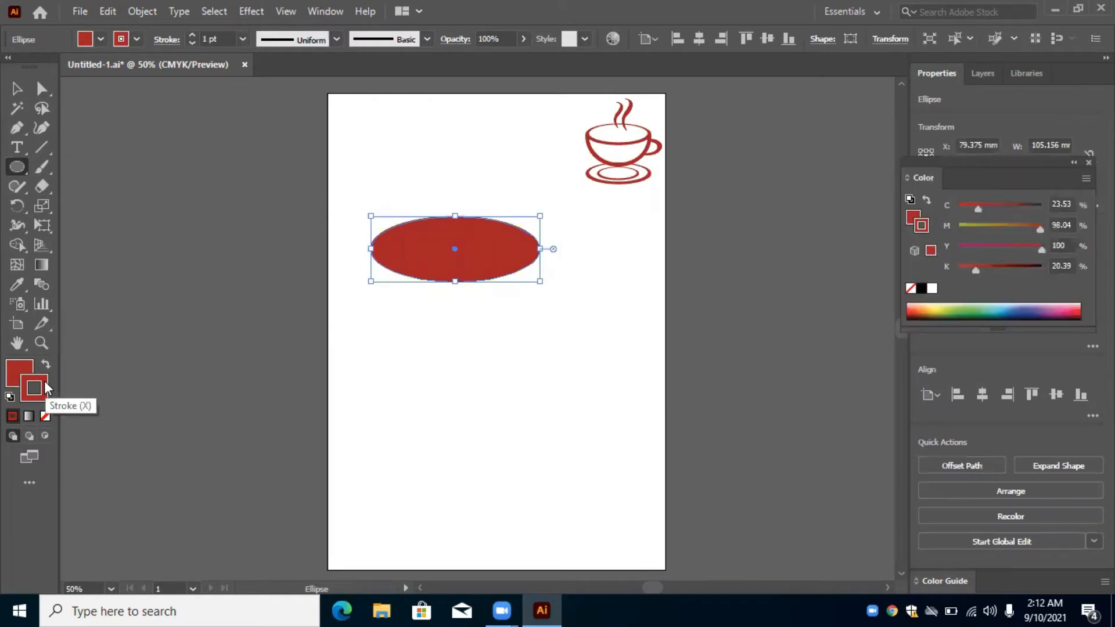
left_click(45, 417)
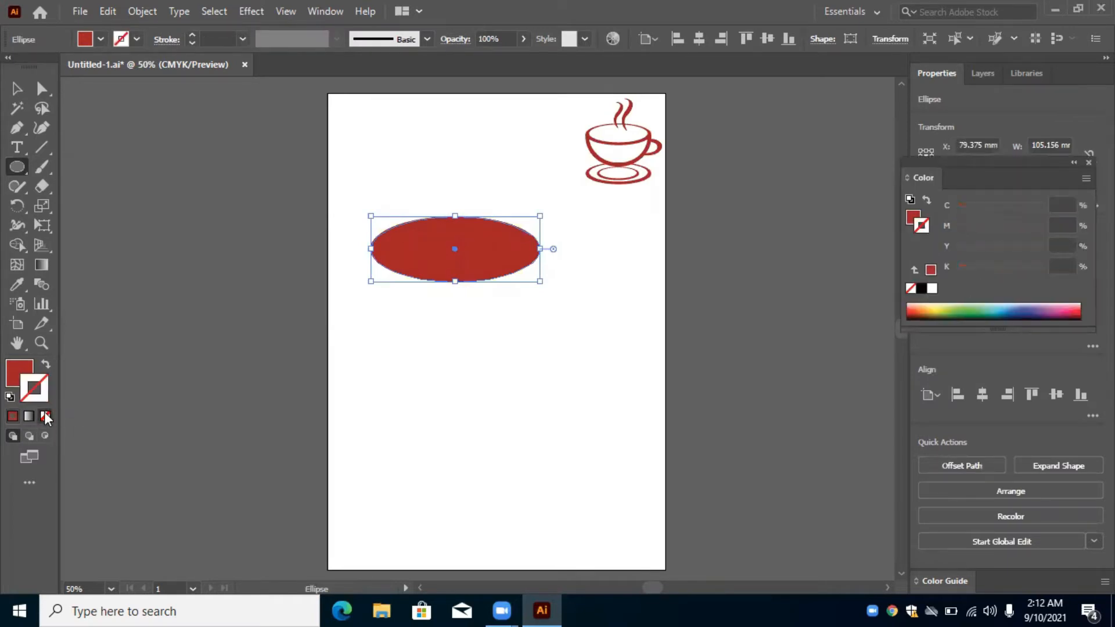
Copy the ellipse, paste it in front, shrink the copy to about 91 mm wide and centre it inside the original
left_click(109, 12)
left_click(137, 92)
left_click(116, 15)
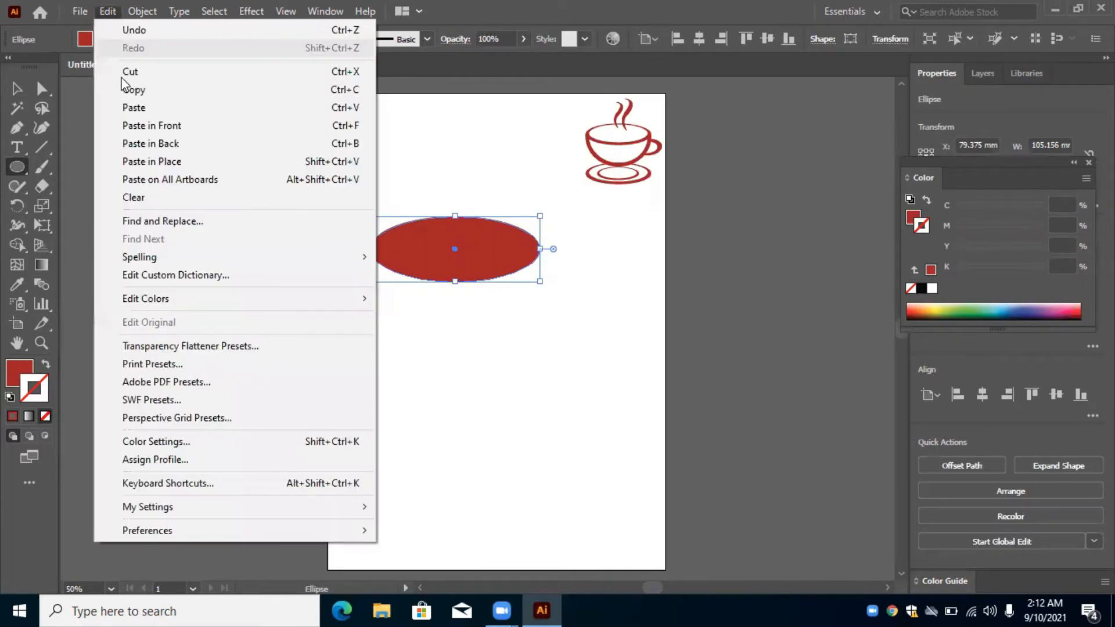
left_click(182, 122)
left_click_drag(541, 216, 517, 216)
mouse_move(445, 250)
left_mouse_down()
mouse_move(458, 249)
mouse_move(455, 275)
mouse_move(454, 249)
left_mouse_up()
key("Up")
key("Left")
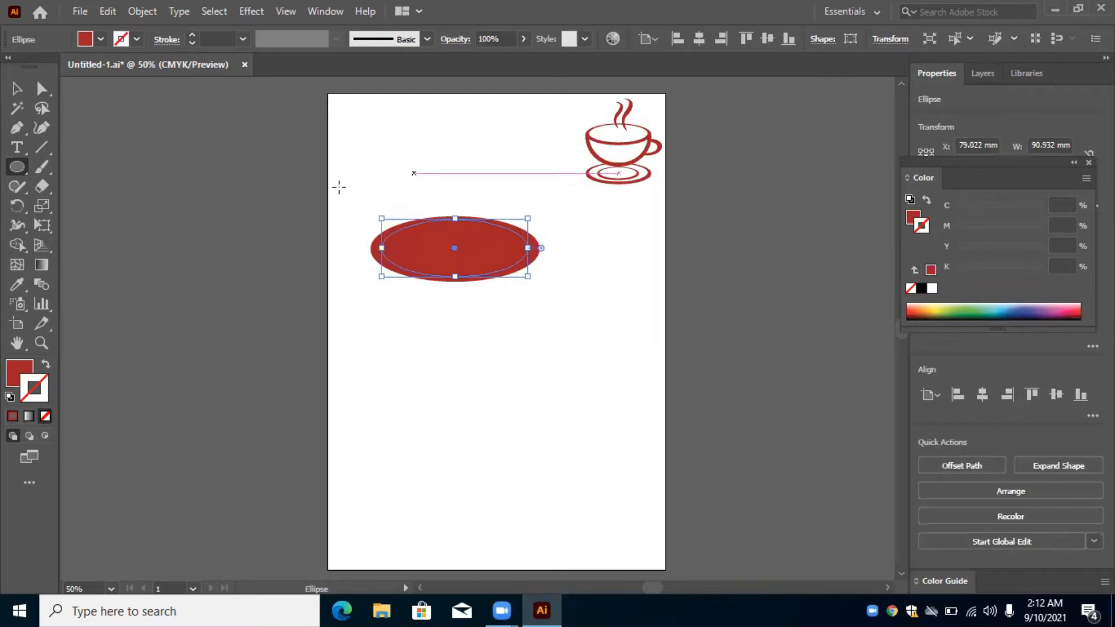
left_click_drag(351, 184, 492, 297)
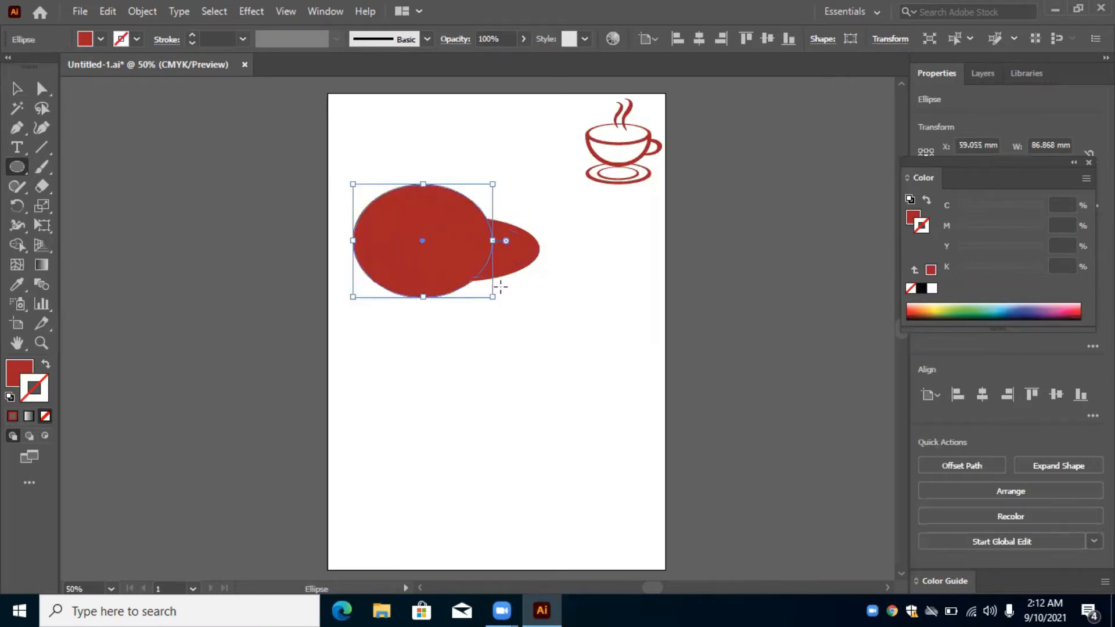
key("ctrl+z")
Subtract the smaller ellipse from the larger one with Minus Front to form an elliptical ring
key("v")
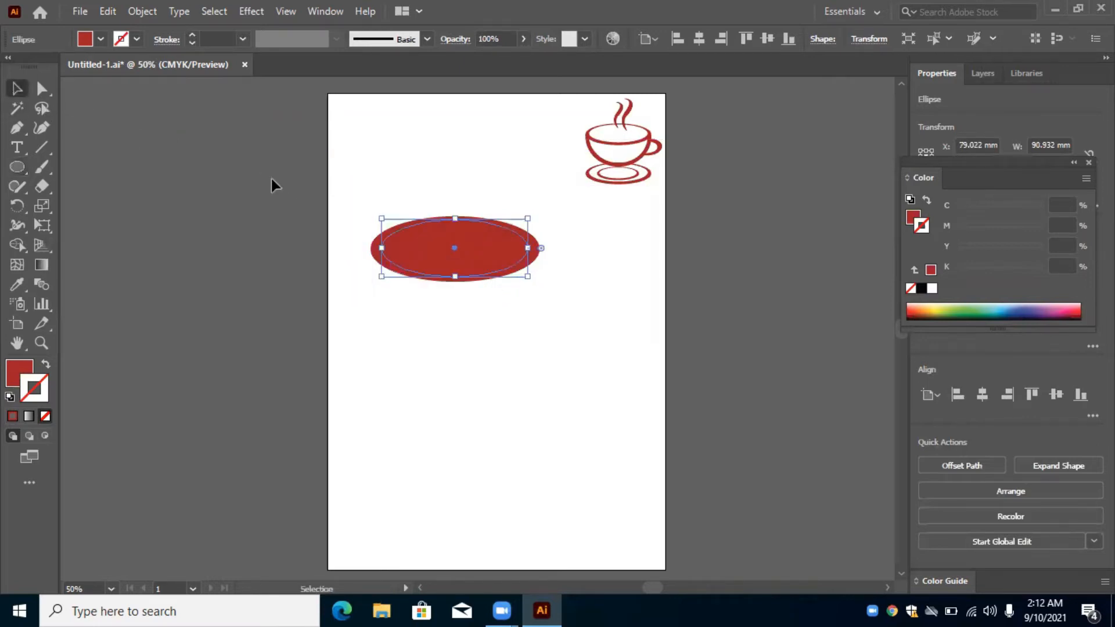
left_click_drag(398, 188, 501, 344)
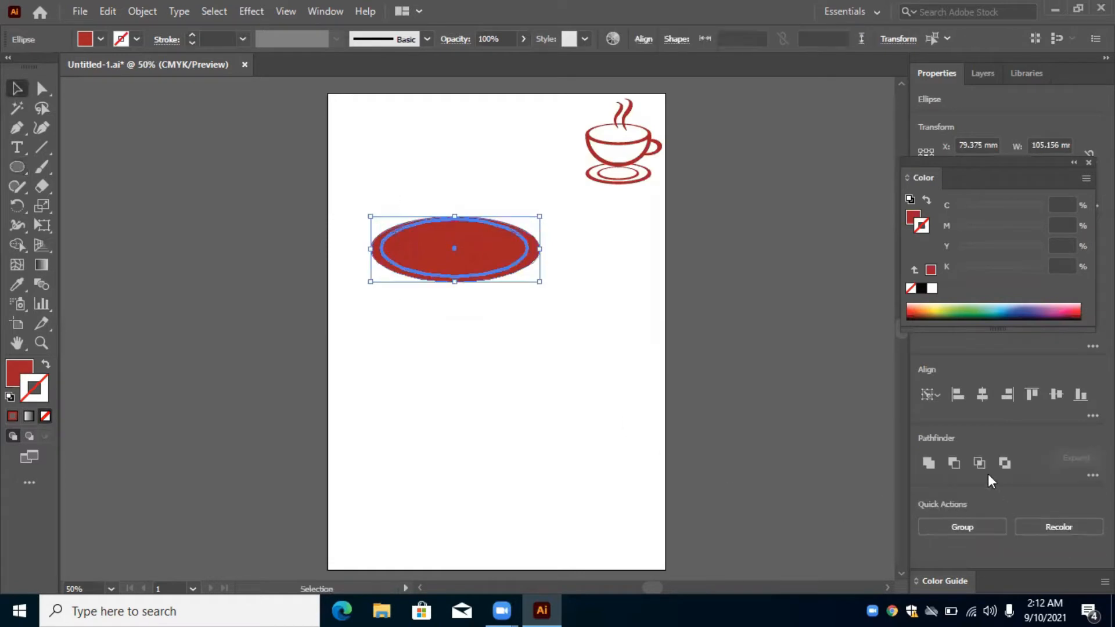
left_click(953, 463)
left_click(452, 332)
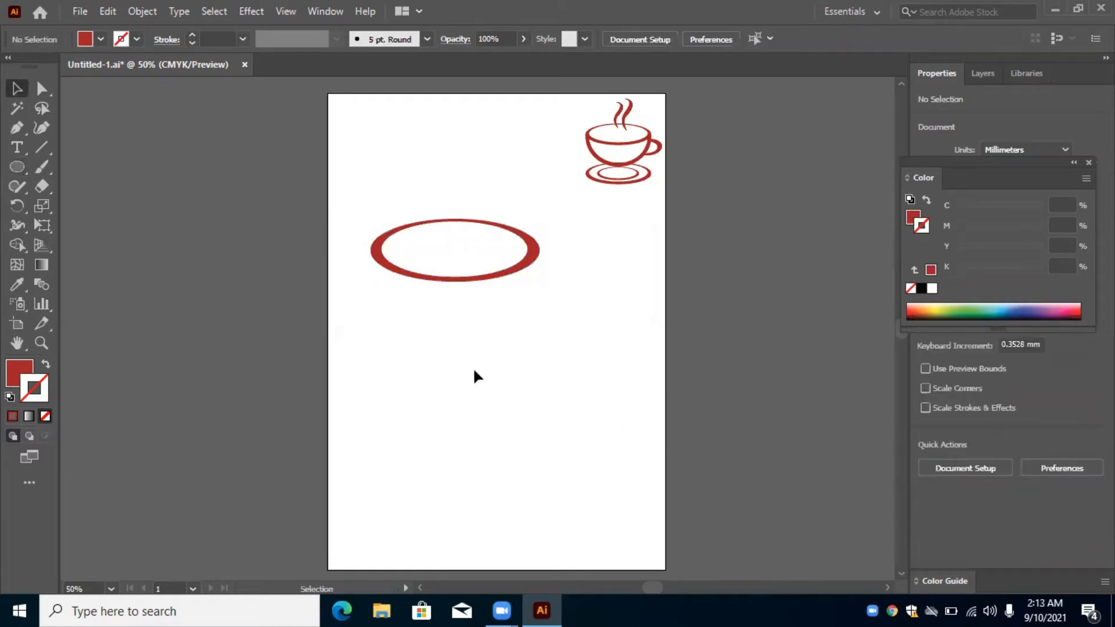
Draw a near-circular ellipse about 105 mm wide over the ring, matching the ring's width
right_click(14, 170)
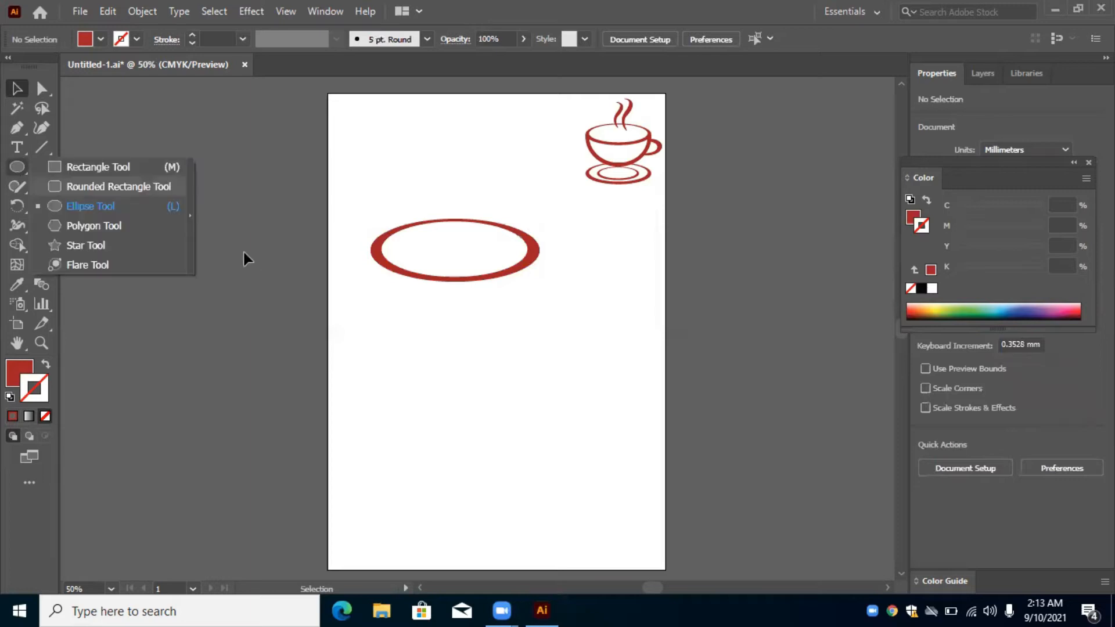
left_click(138, 207)
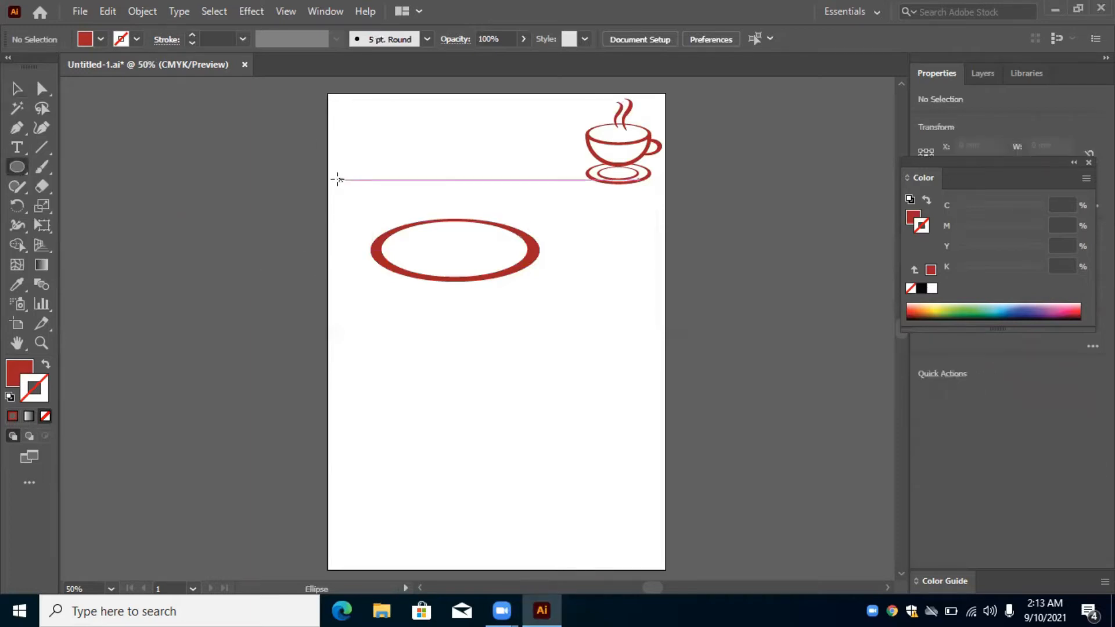
key("ctrl+plus")
key("ctrl+plus")
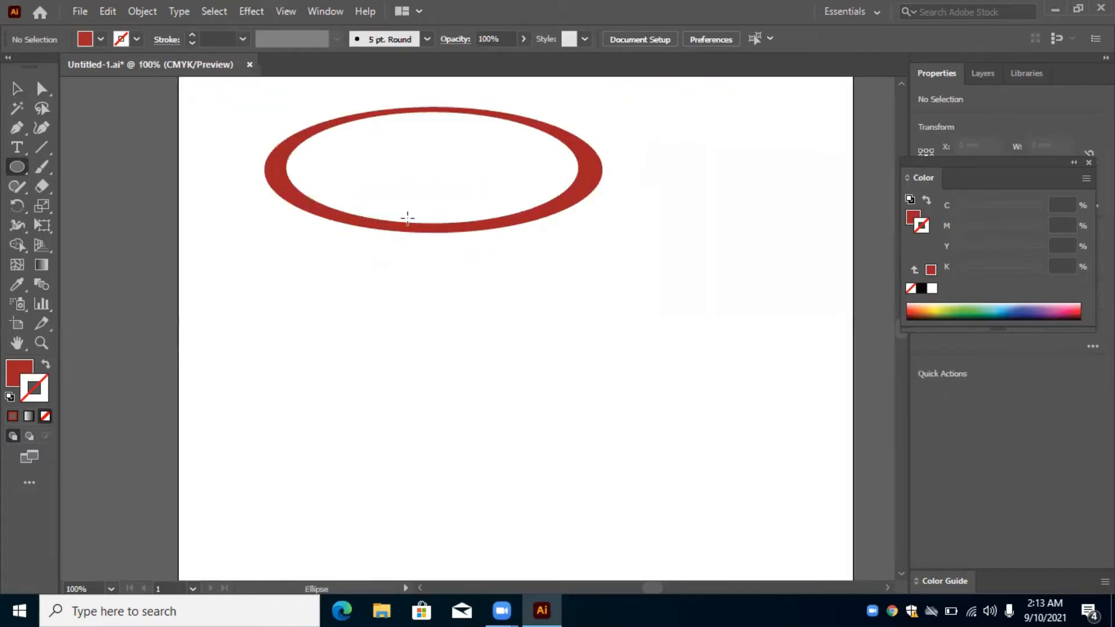
scroll(413, 325, "up", 5)
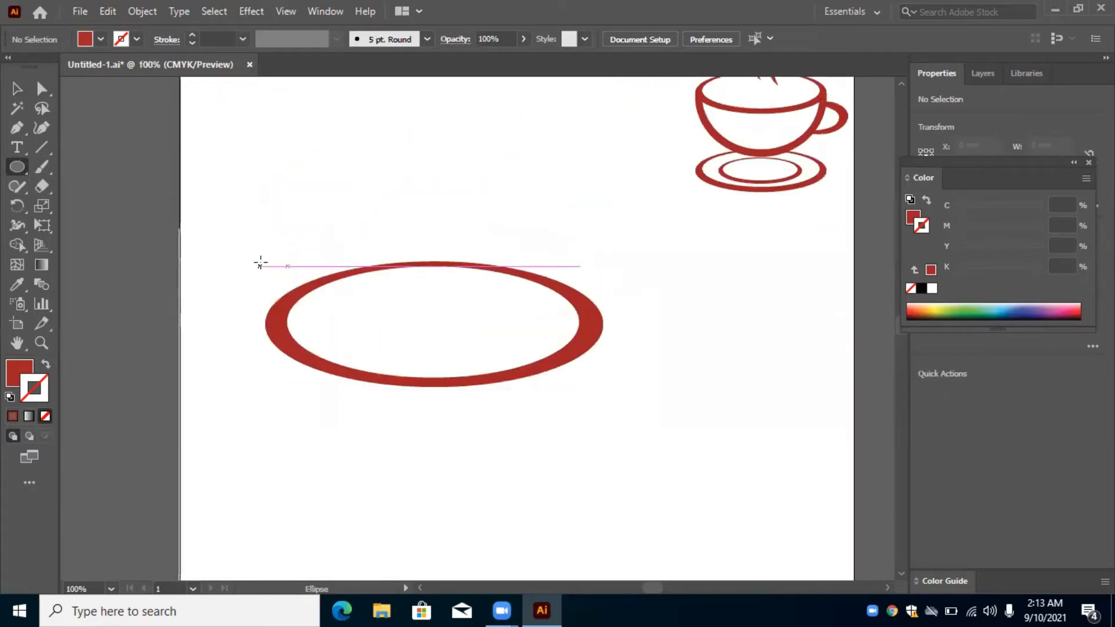
left_click_drag(259, 229, 607, 521)
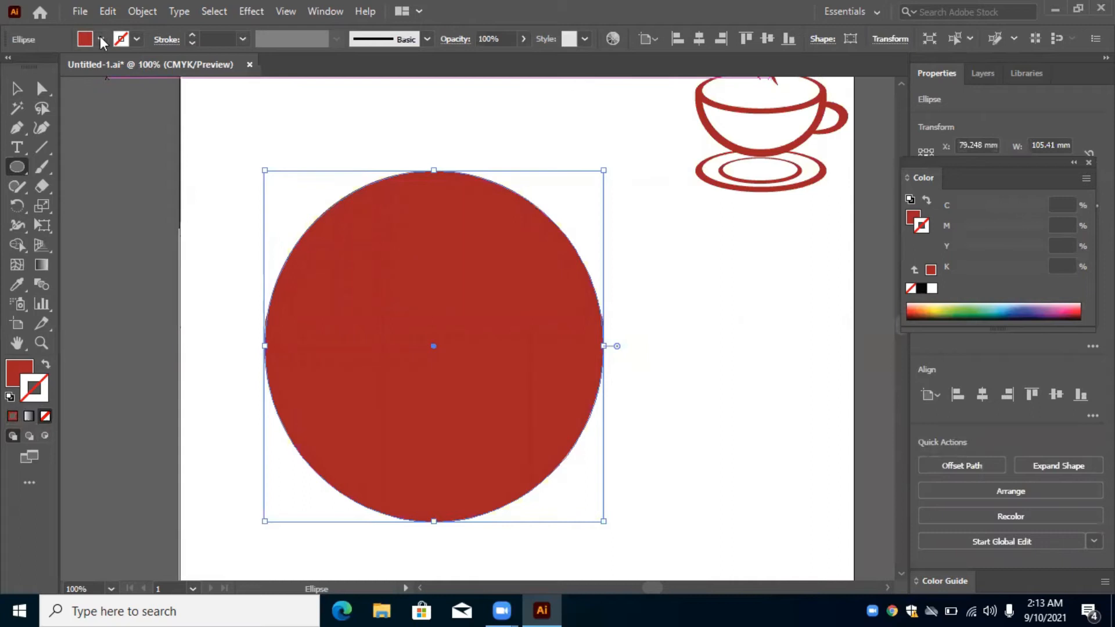
Copy the large circle, paste it in front, shrink the copy to about 97 mm wide and centre it inside the original
left_click(109, 12)
left_click(134, 92)
left_click(109, 11)
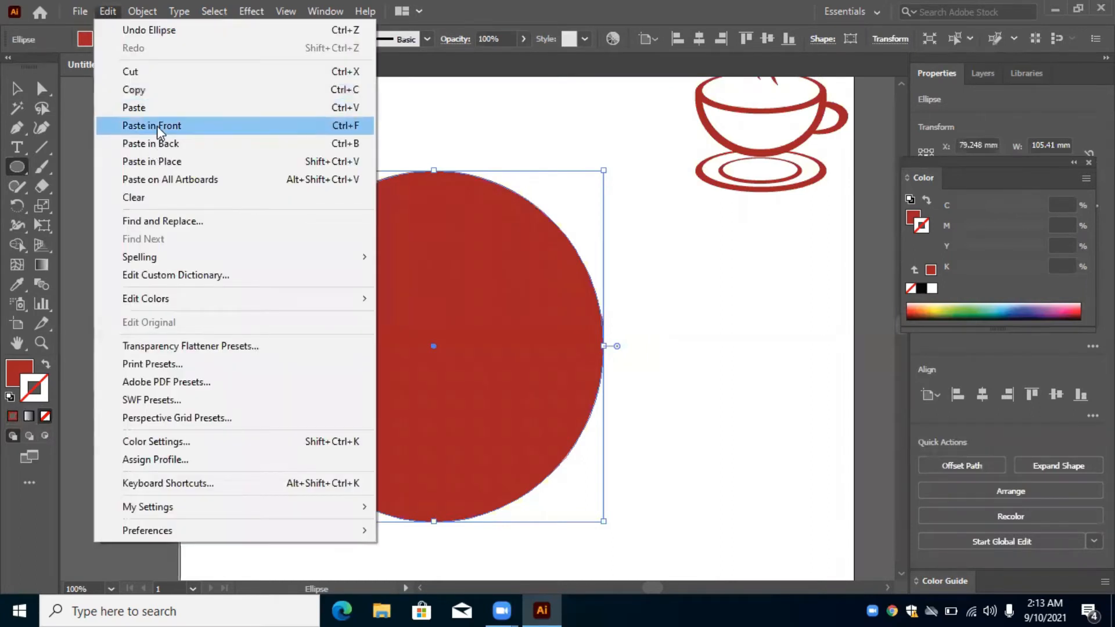
left_click(150, 125)
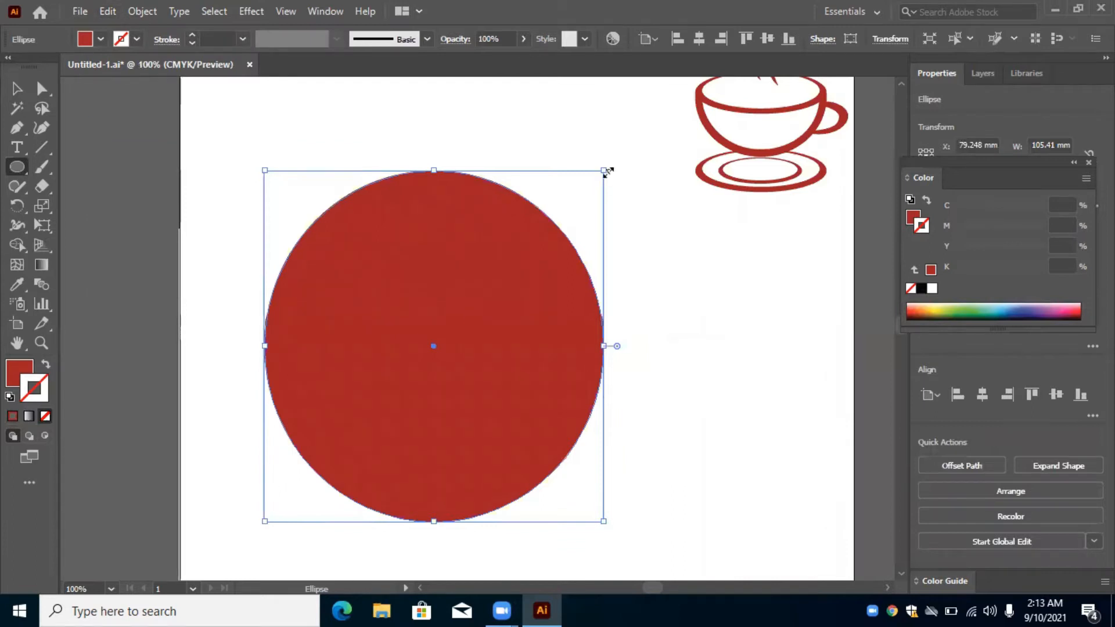
left_click_drag(604, 170, 575, 210)
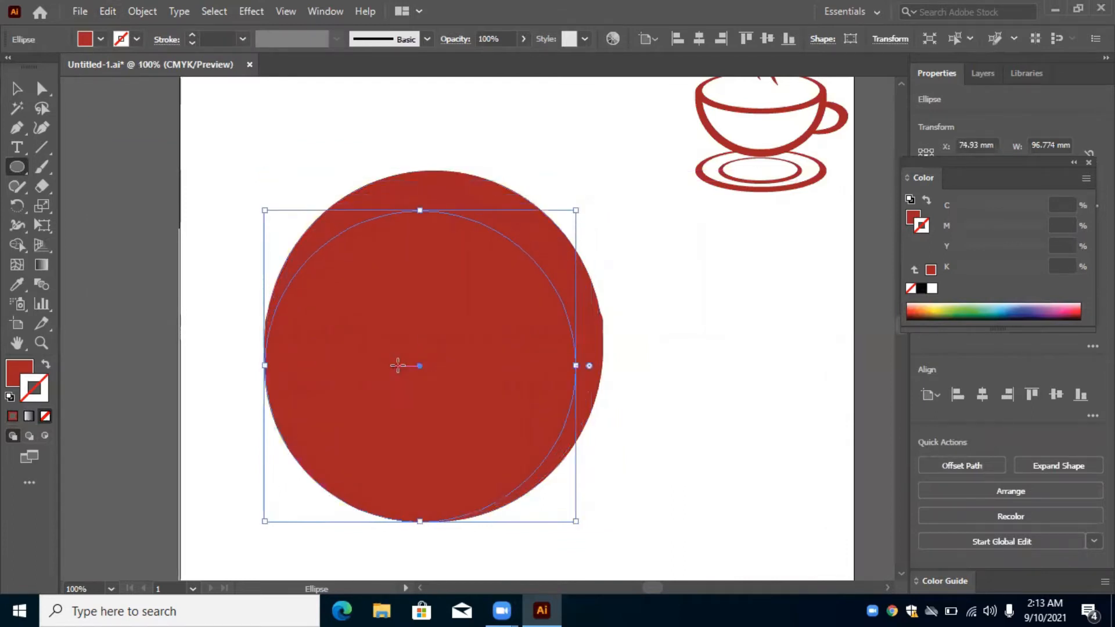
left_click_drag(418, 365, 428, 349)
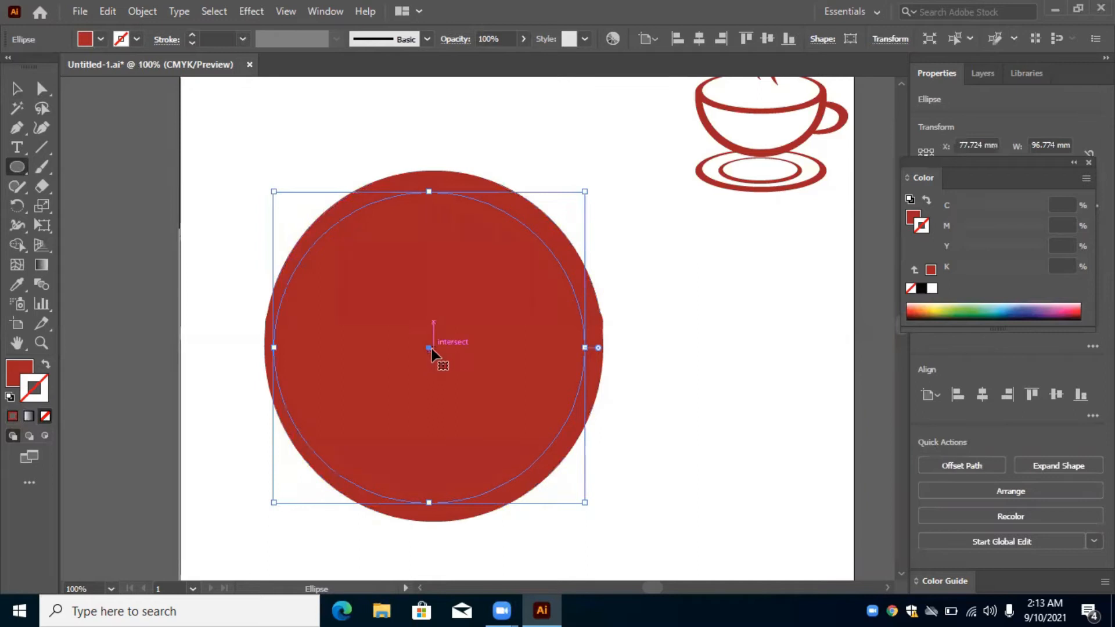
left_click_drag(430, 348, 434, 347)
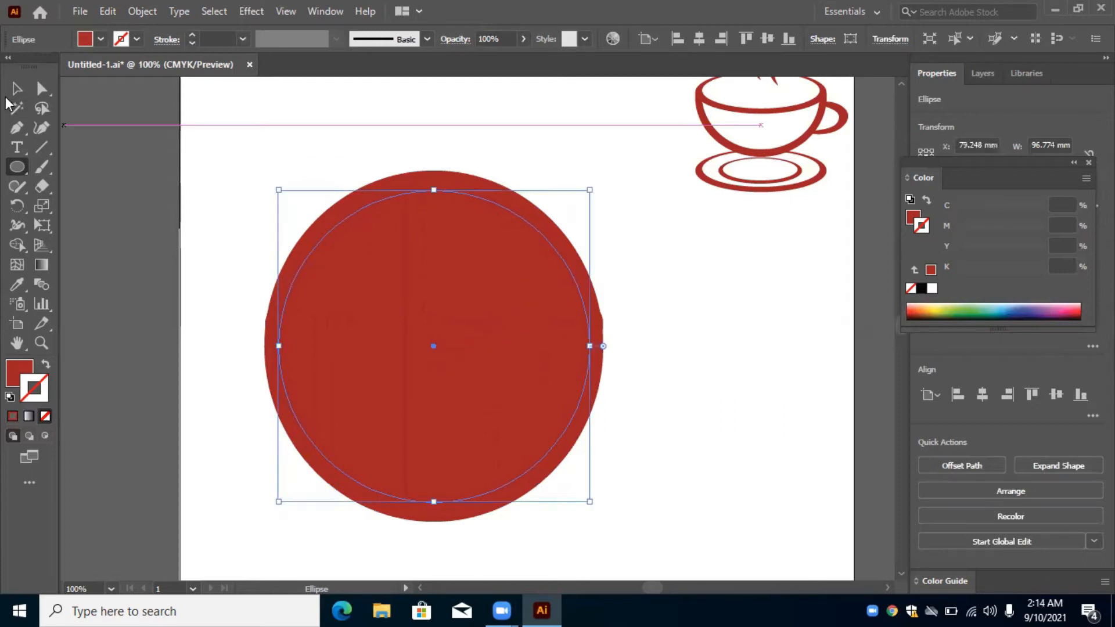
Subtract the inner circle from the outer one with Minus Front to form a circular ring
left_click(12, 93)
left_click_drag(309, 531, 412, 466)
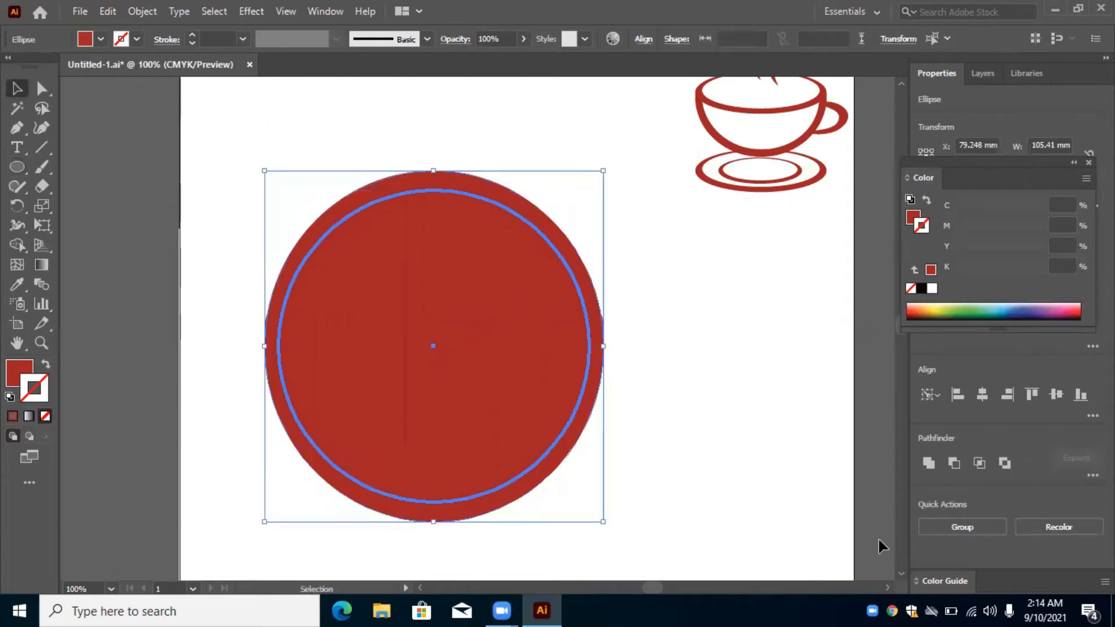
left_click(953, 463)
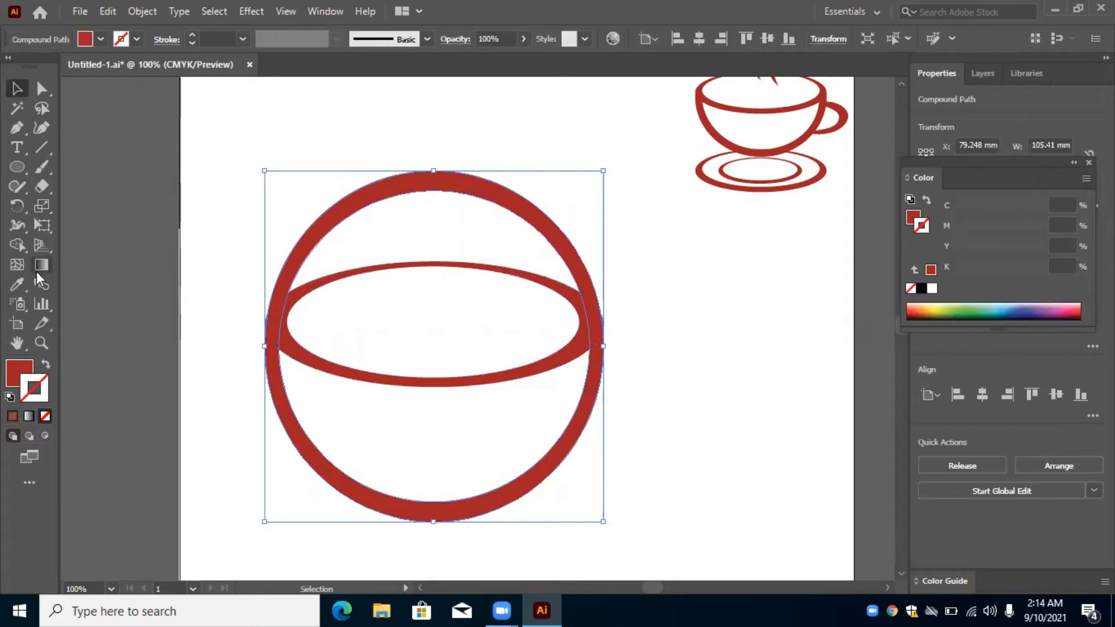
key("ctrl+minus")
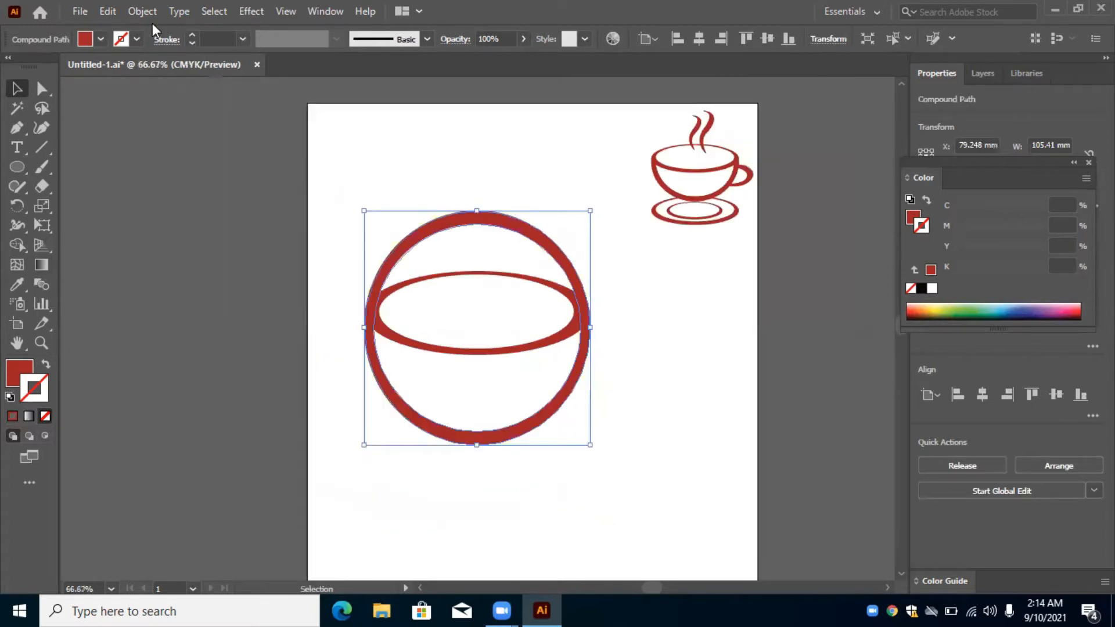
left_click_drag(411, 348, 646, 355)
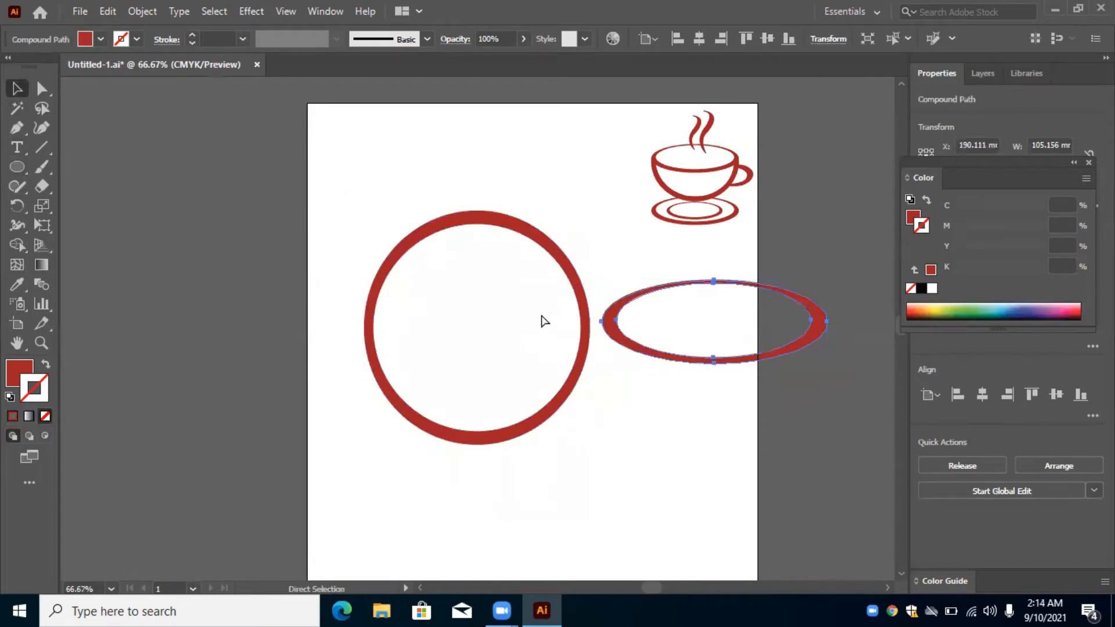
key("ctrl+z")
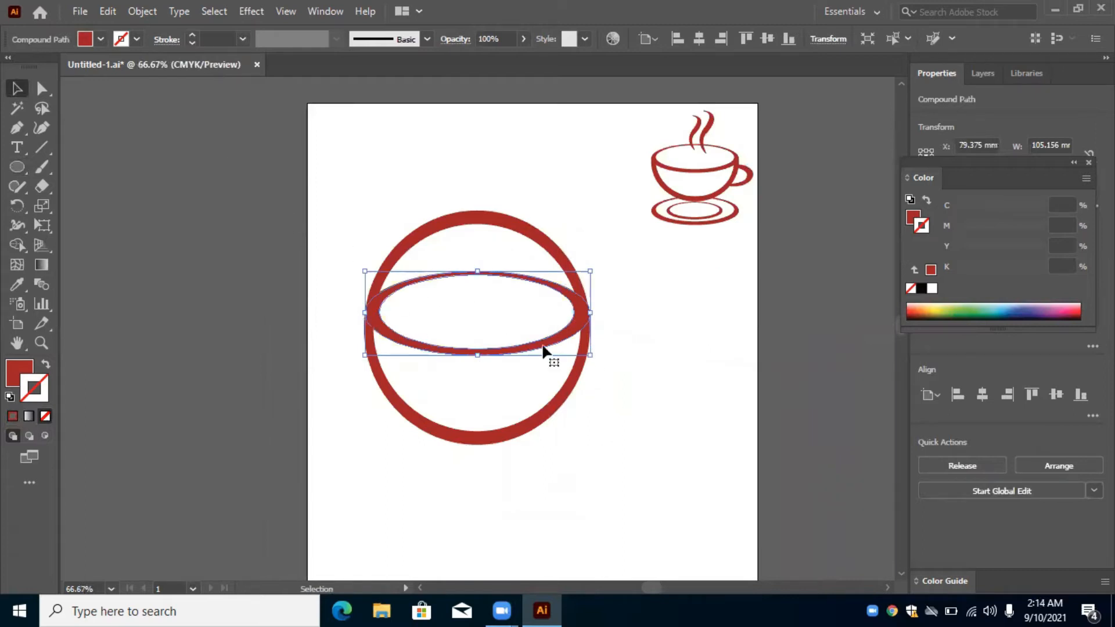
left_click(581, 328)
left_click(571, 340)
Cut off the upper part of the circular ring with a rectangle about 148 mm wide, after moving the elliptical ring aside
left_click_drag(17, 166, 68, 165)
left_click_drag(334, 206, 652, 302)
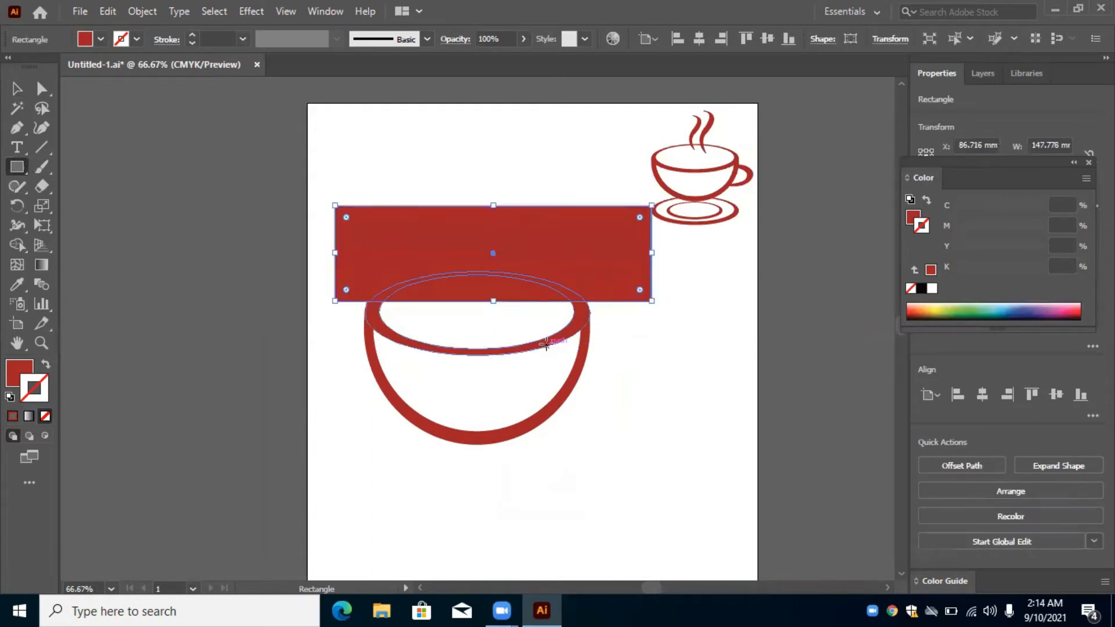
key("v")
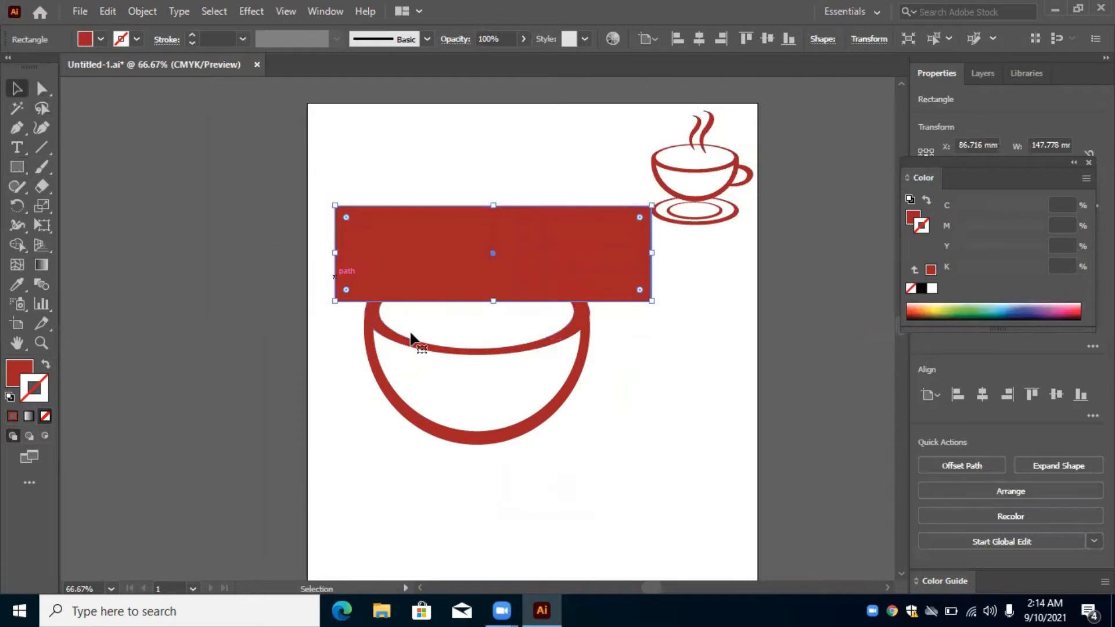
left_click_drag(446, 357, 563, 487)
left_click_drag(364, 180, 488, 351)
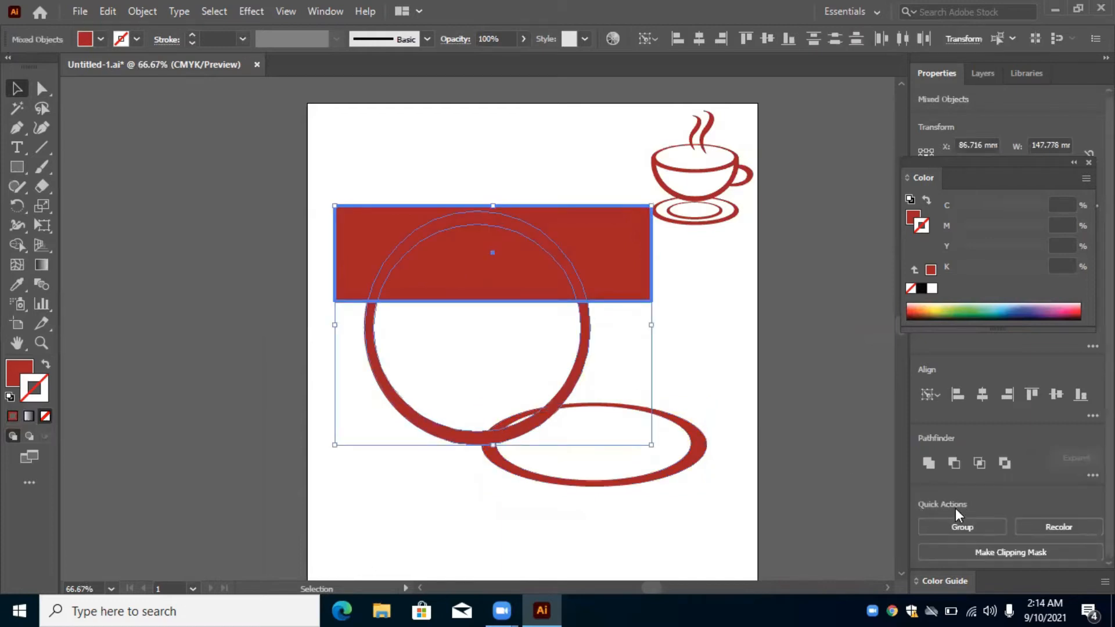
left_click(955, 463)
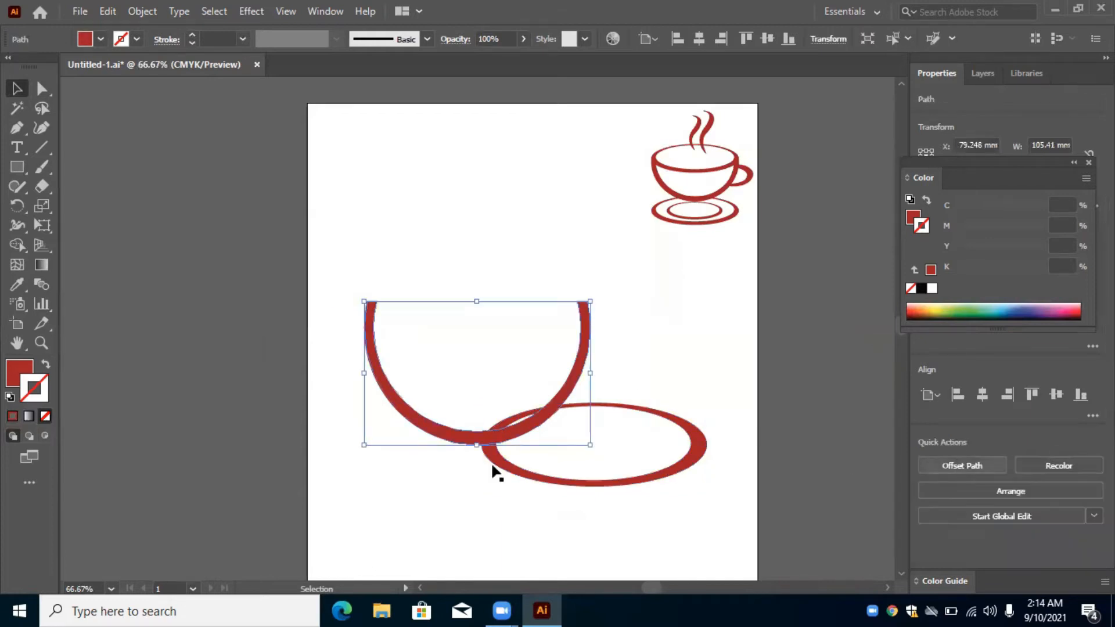
Move the elliptical ring onto the open top of the half ring and nudge it into line as the cup's rim
left_click(506, 472)
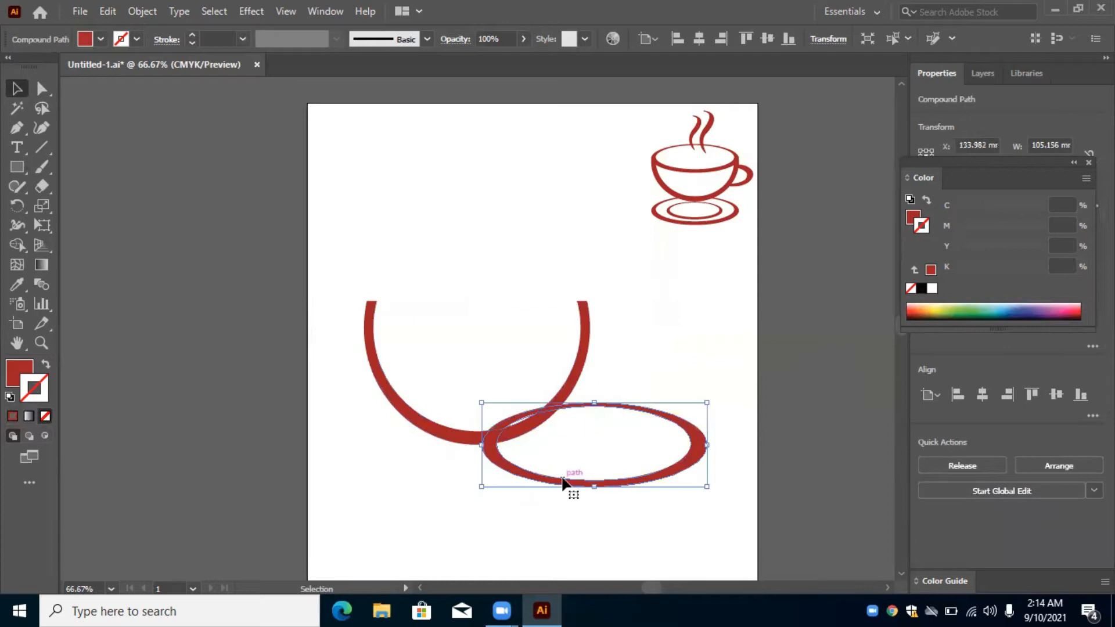
left_click_drag(493, 460, 375, 306)
key("Left")
key("Left")
key("Left")
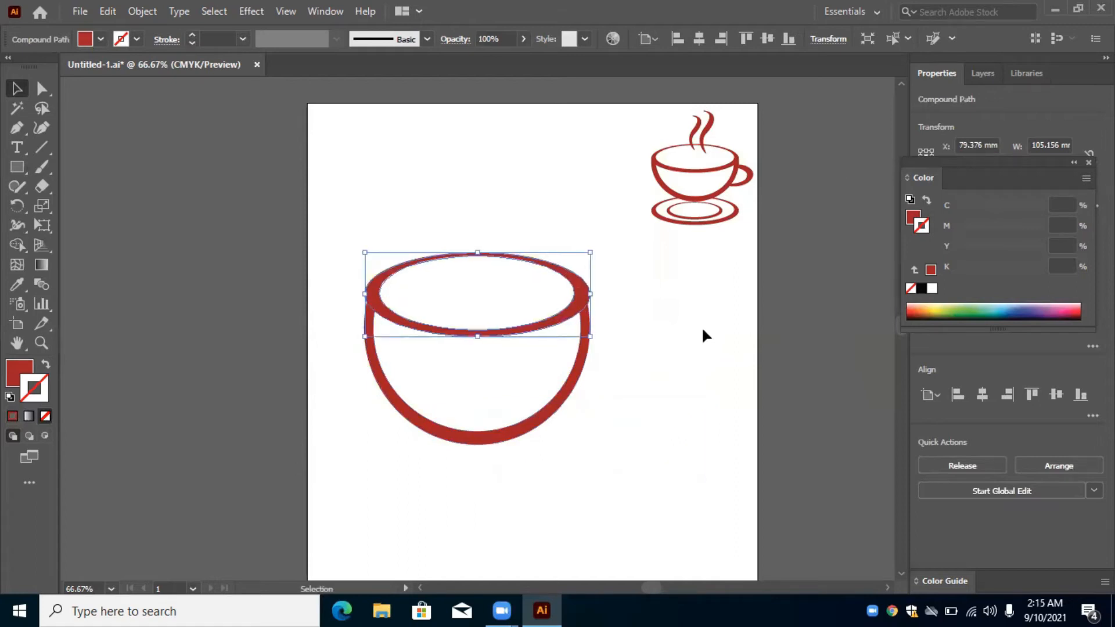
left_click(687, 363)
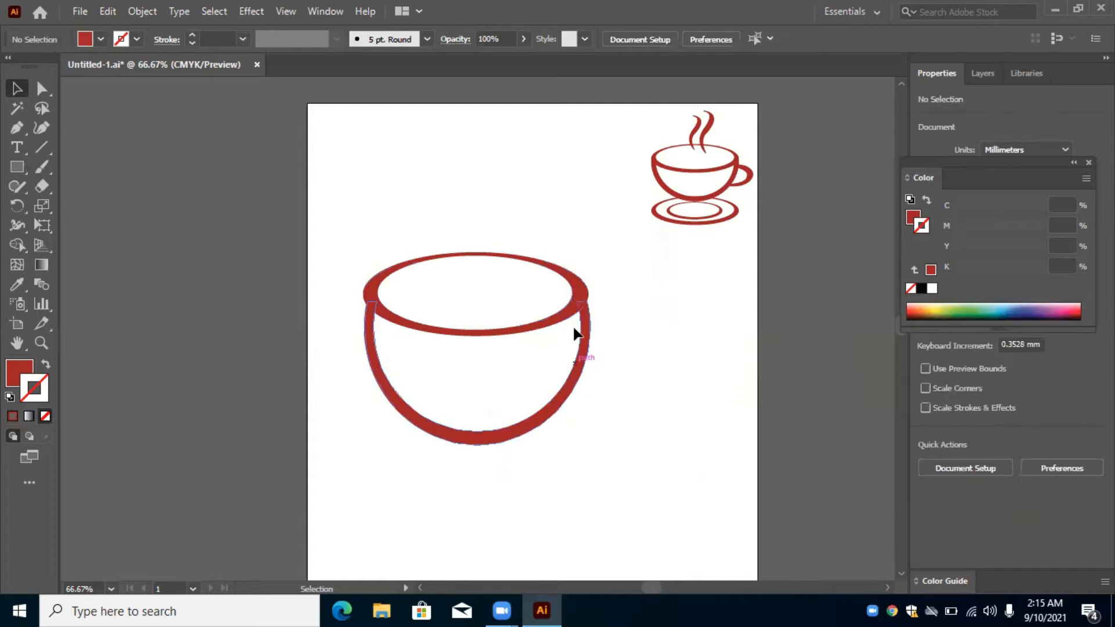
left_click(584, 316)
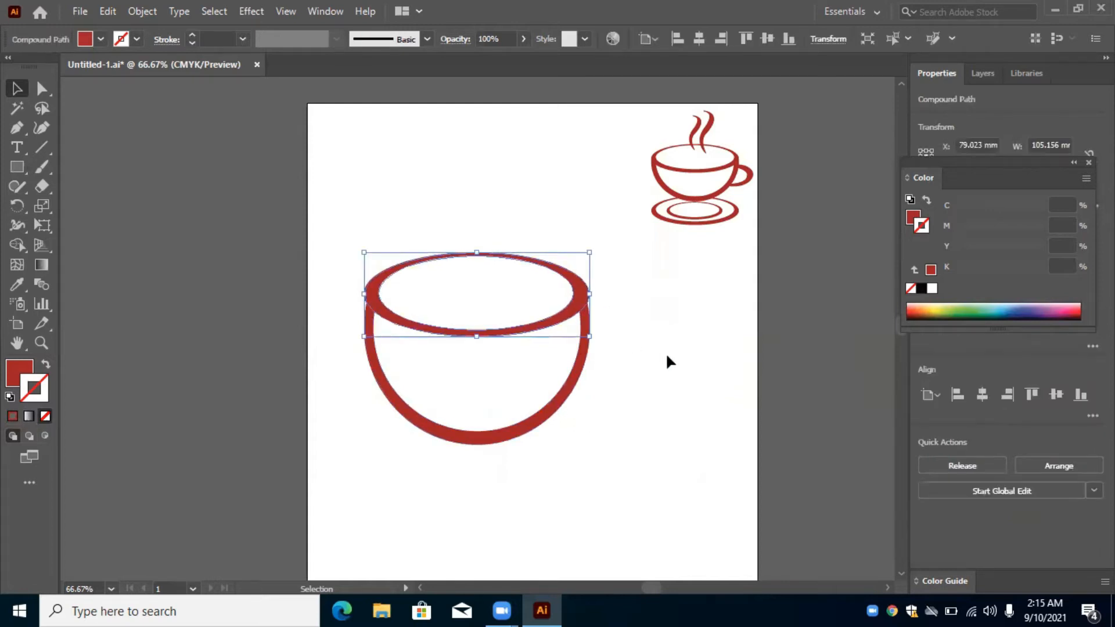
left_click(700, 516)
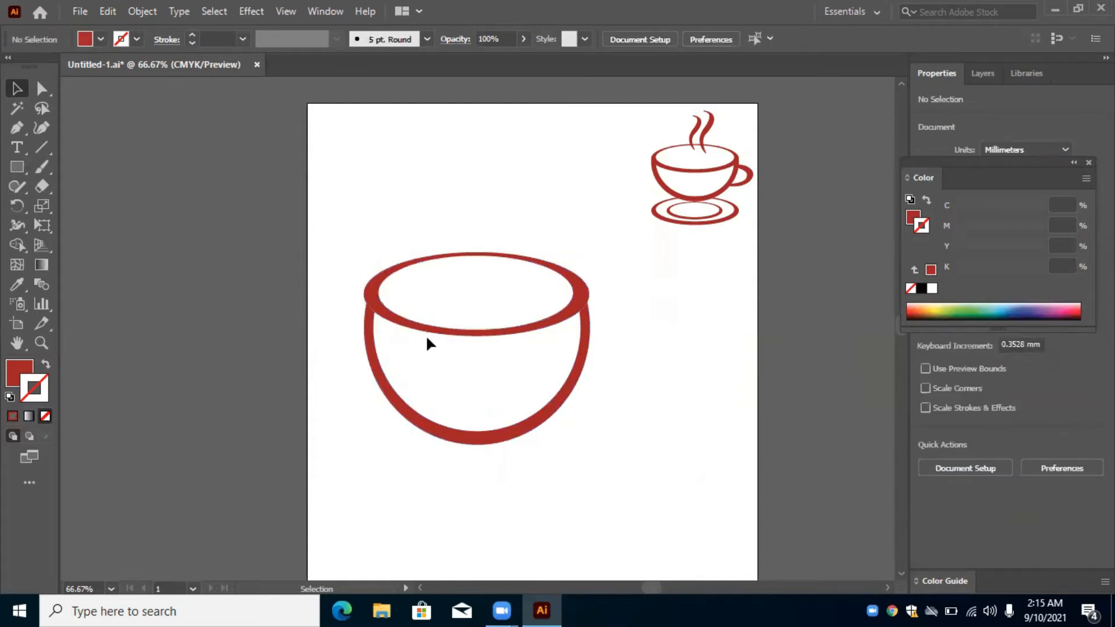
Shift the half-ring bowl slightly up with Direct Selection so its open ends tuck into the elliptical rim
left_click(371, 321)
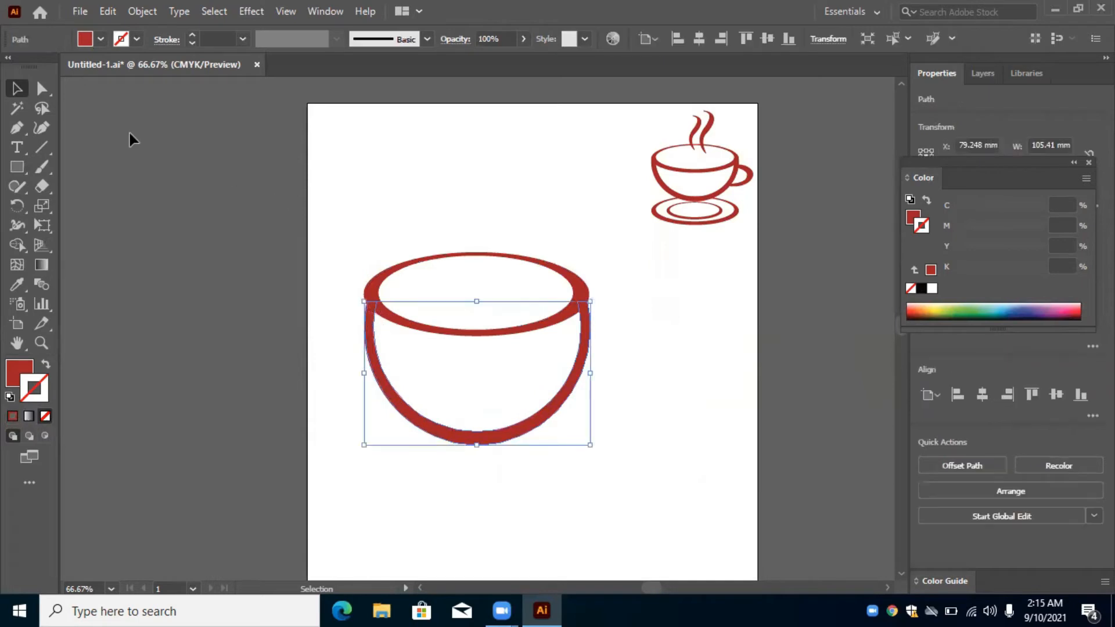
left_click(43, 89)
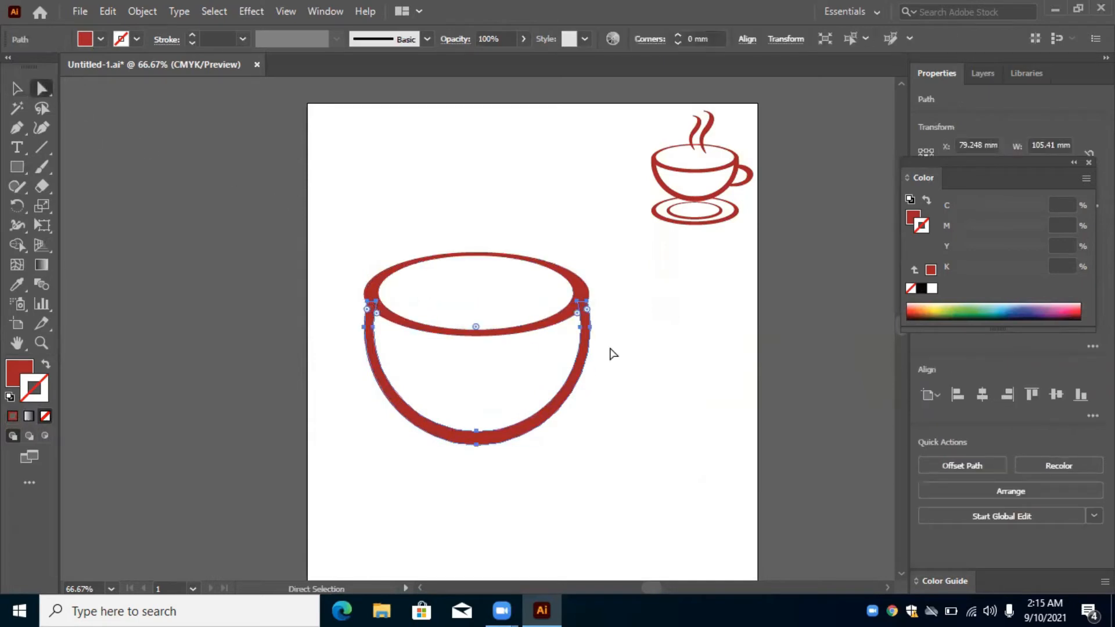
left_click(581, 308)
left_click(586, 302)
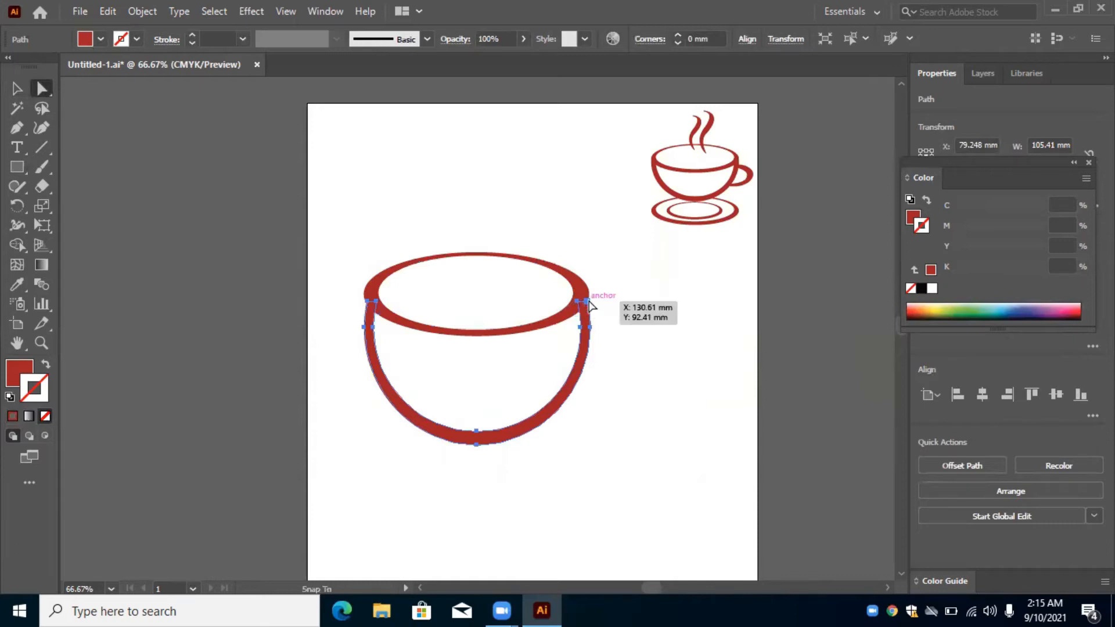
left_click_drag(592, 302, 588, 297)
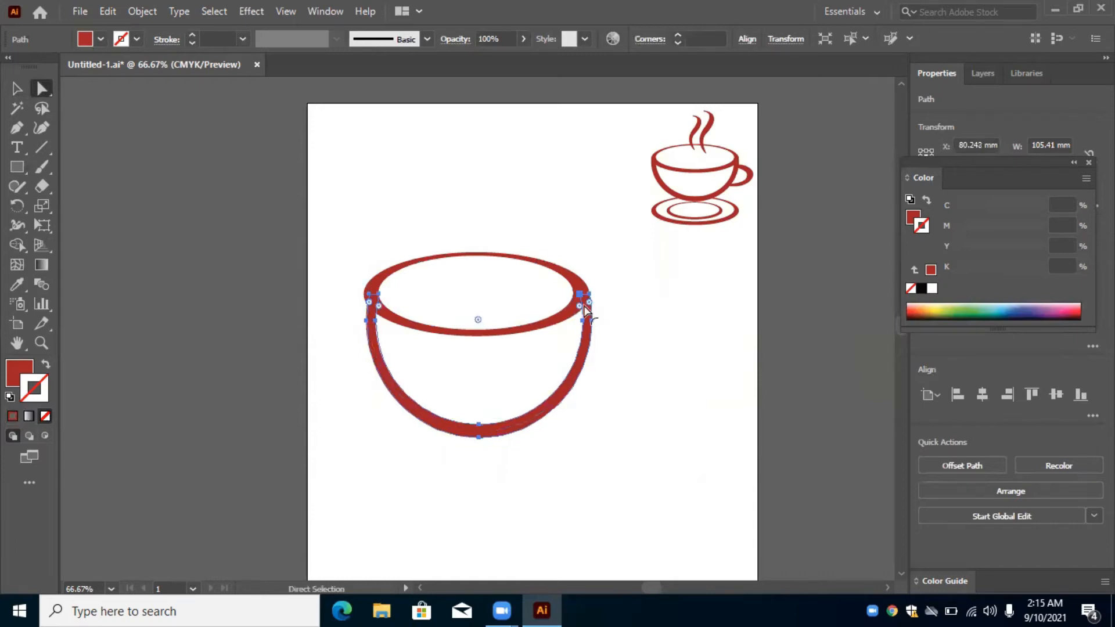
left_click(370, 296, "shift")
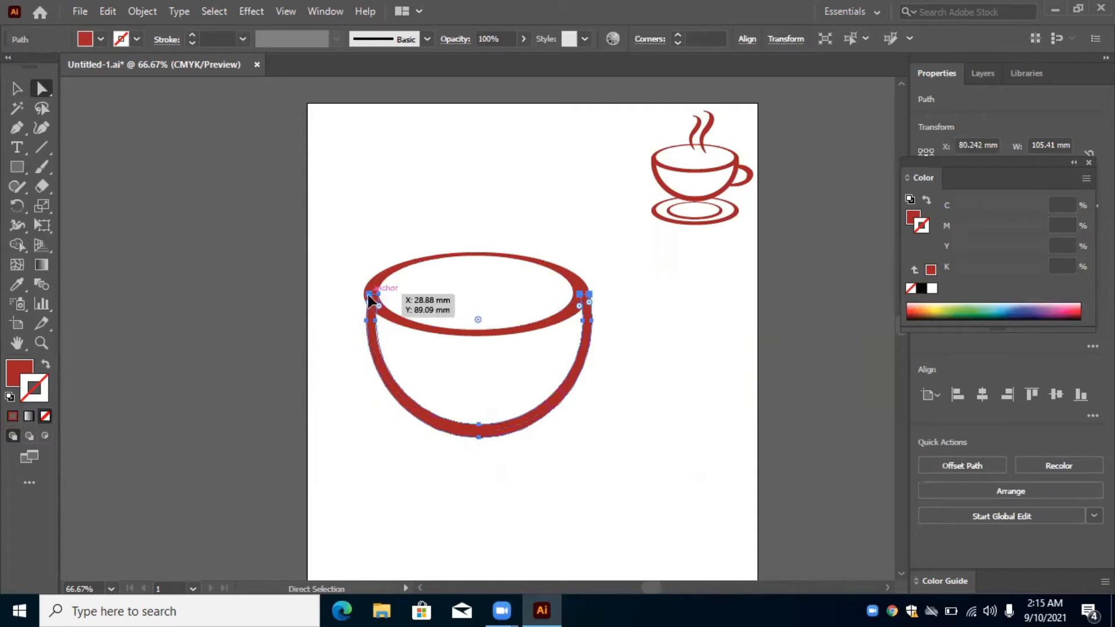
left_click_drag(369, 299, 364, 296)
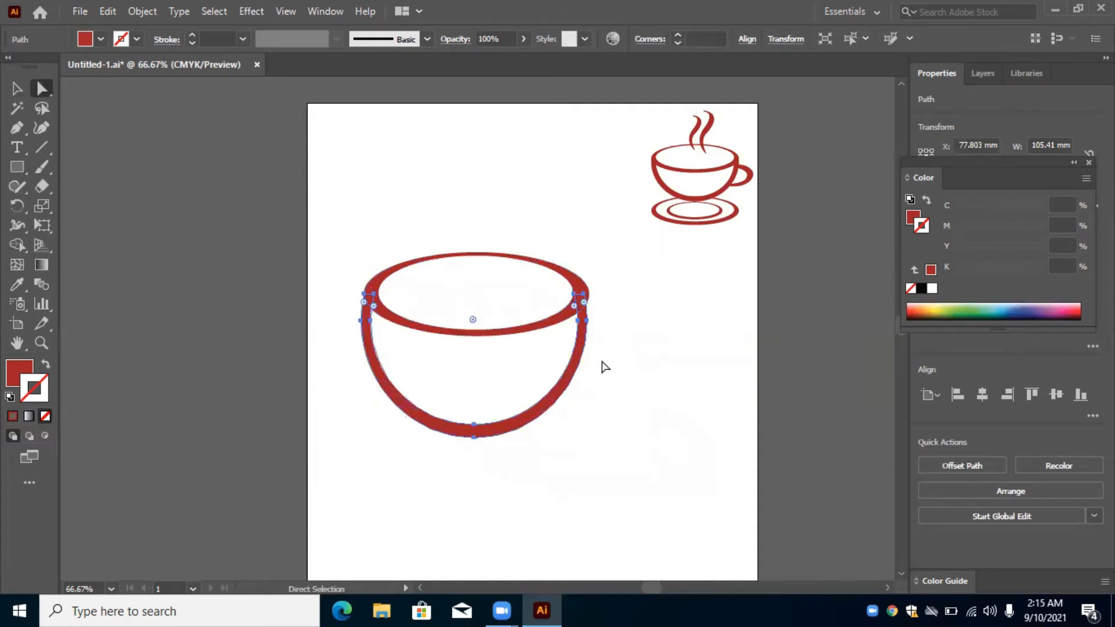
Widen the bowl to about 108 mm by pulling its upper end anchors outward, and set the rim back onto the opening
left_click(585, 297)
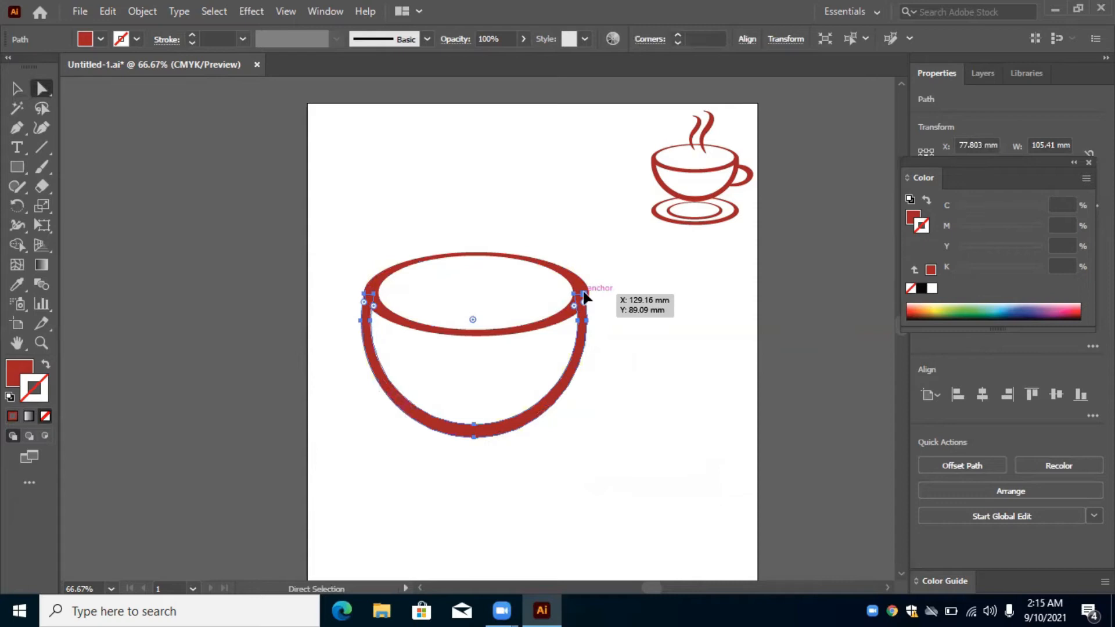
mouse_move(583, 294)
left_mouse_down()
mouse_move(589, 313)
mouse_move(577, 278)
mouse_move(580, 302)
mouse_move(610, 329)
mouse_move(585, 297)
left_mouse_up()
left_click(584, 303)
key("ctrl+z")
left_click(588, 299)
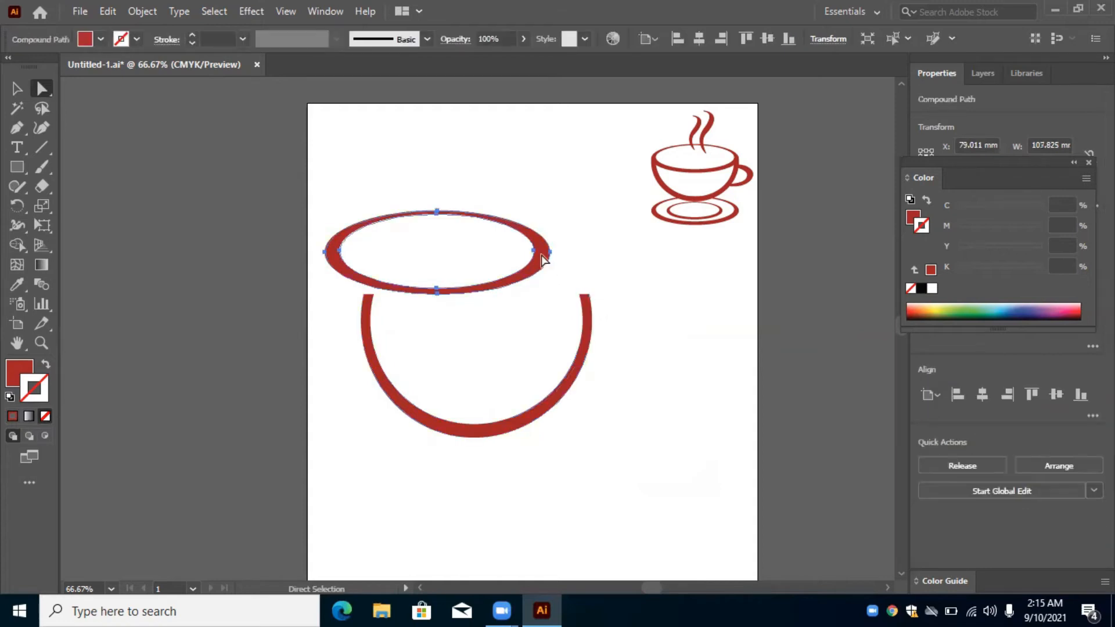
left_click_drag(540, 249, 583, 302)
left_click(588, 450)
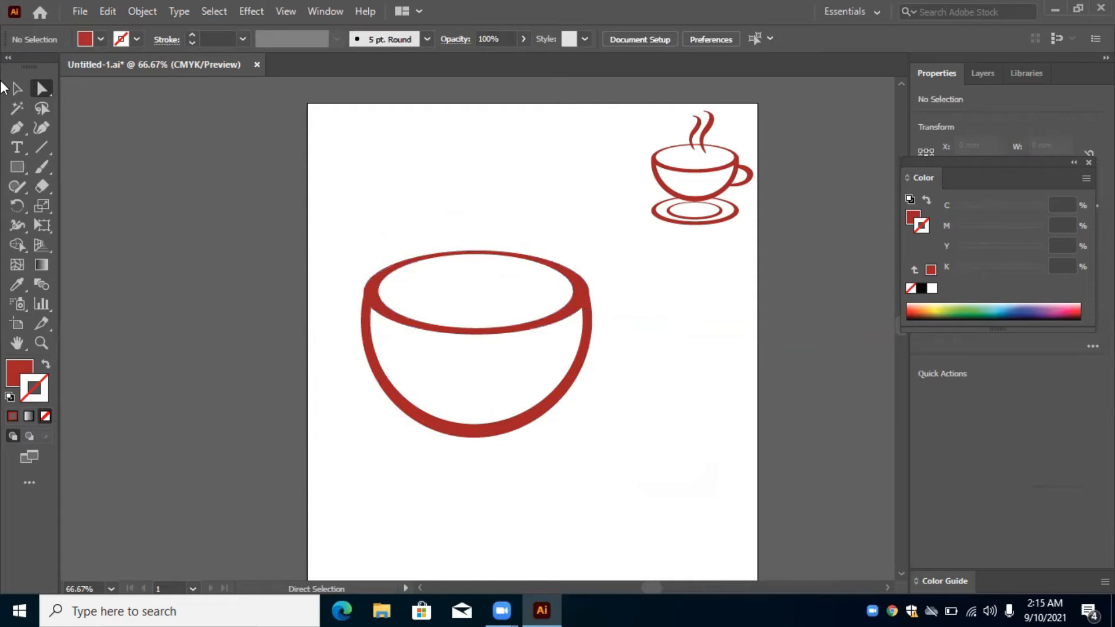
Duplicate the rim below the bowl as a saucer, enlarge the copy to about 122 mm wide and centre it under the cup
key("v")
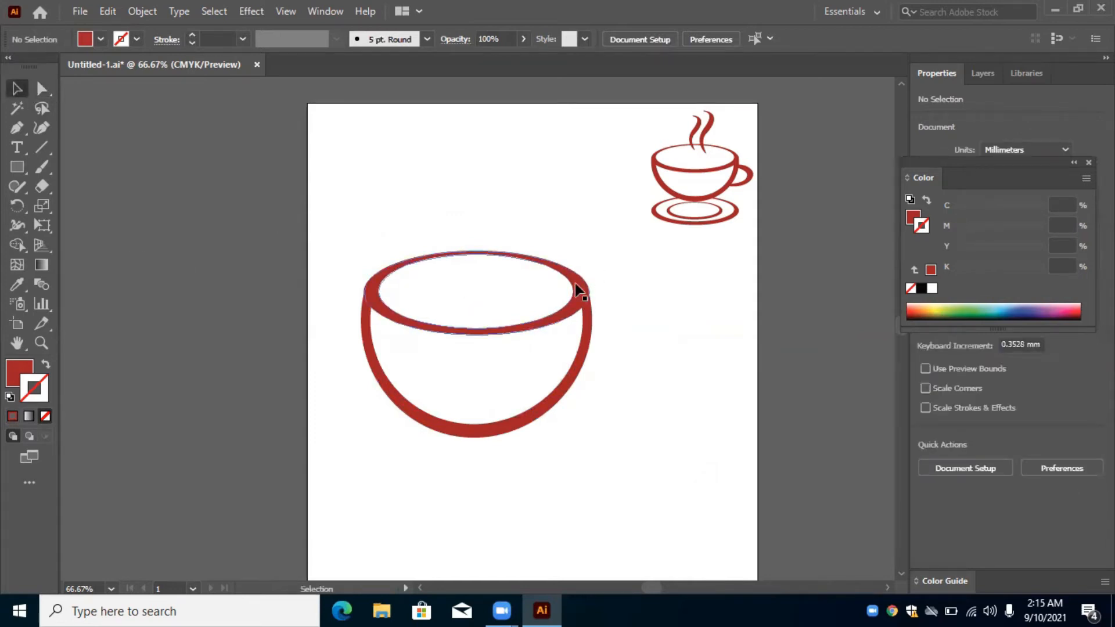
key("alt")
left_click_drag(578, 298, 583, 468)
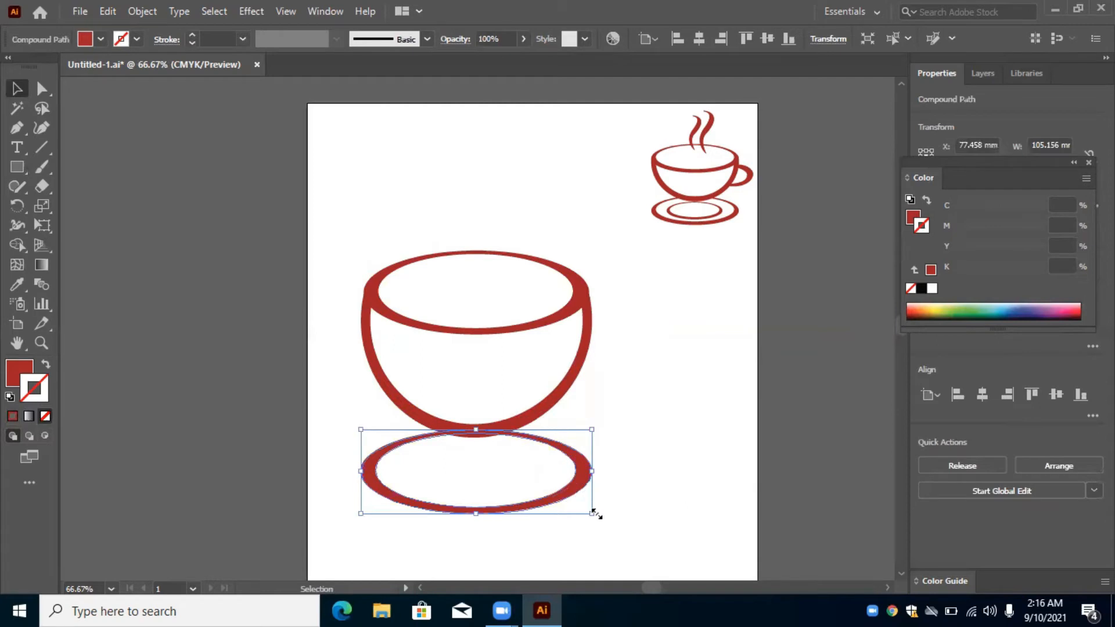
left_click_drag(595, 517, 602, 430)
left_click(608, 430)
left_click(597, 467)
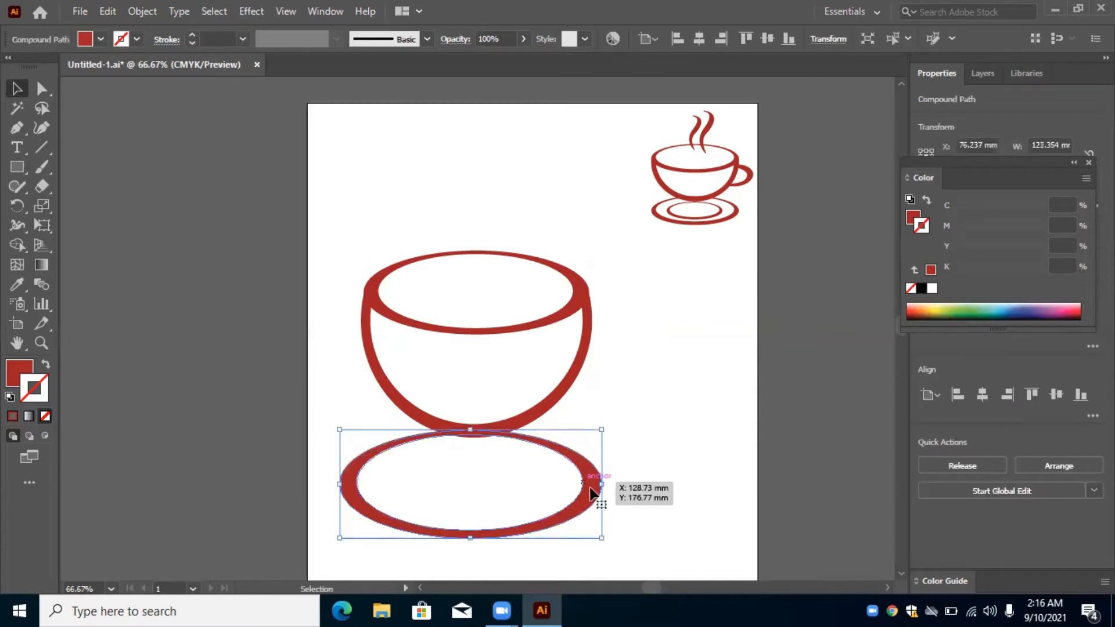
left_click_drag(596, 491, 617, 480)
left_click(609, 517)
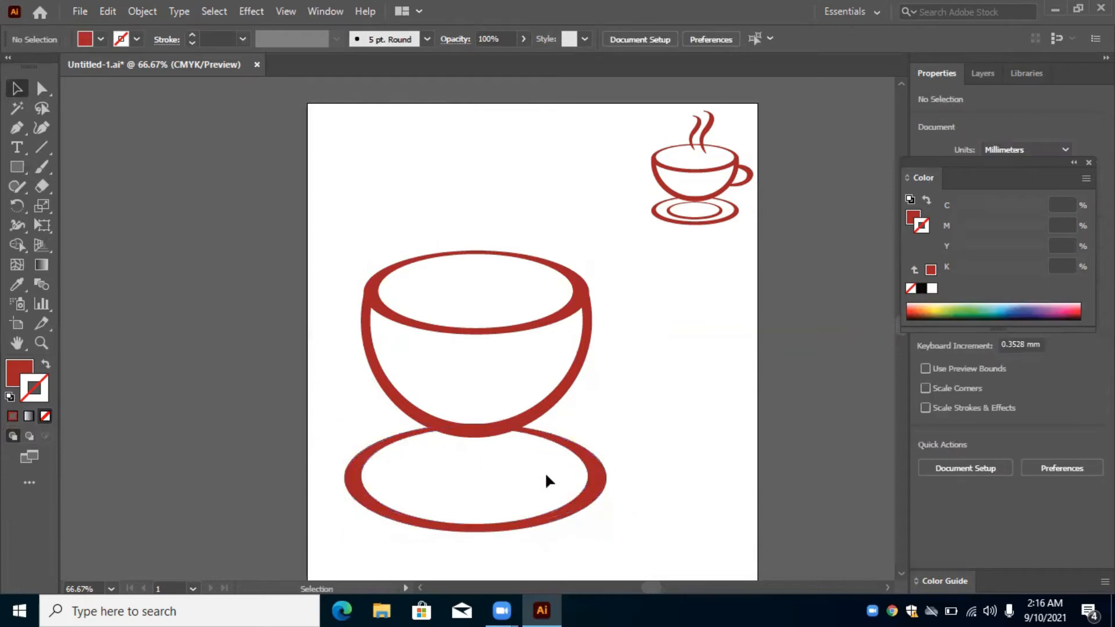
Duplicate the saucer ring, shrink the copy to about 68 mm wide and centre it inside the saucer
left_click(593, 489)
left_click_drag(594, 492, 556, 492)
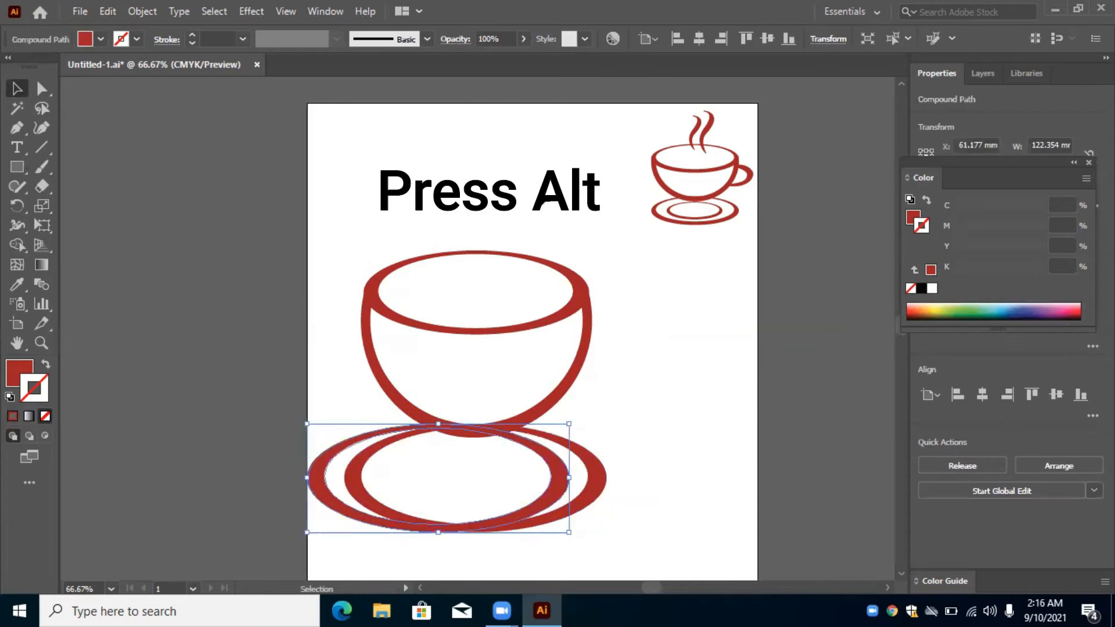
left_click_drag(568, 424, 454, 444)
left_click_drag(448, 482, 539, 468)
left_click_drag(474, 522, 541, 493)
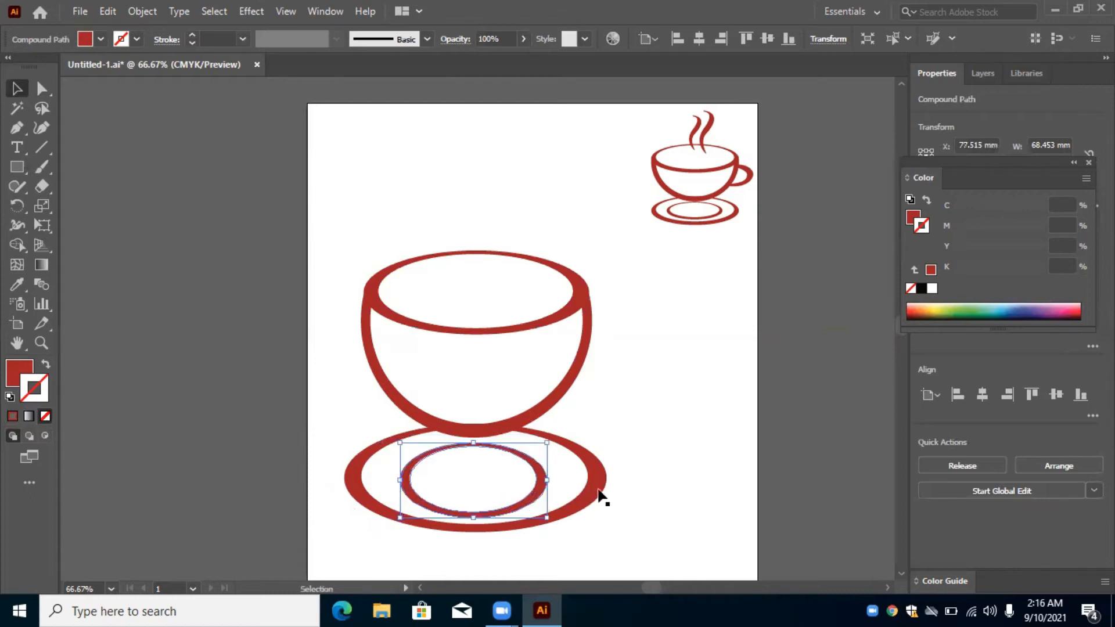
left_click(639, 433)
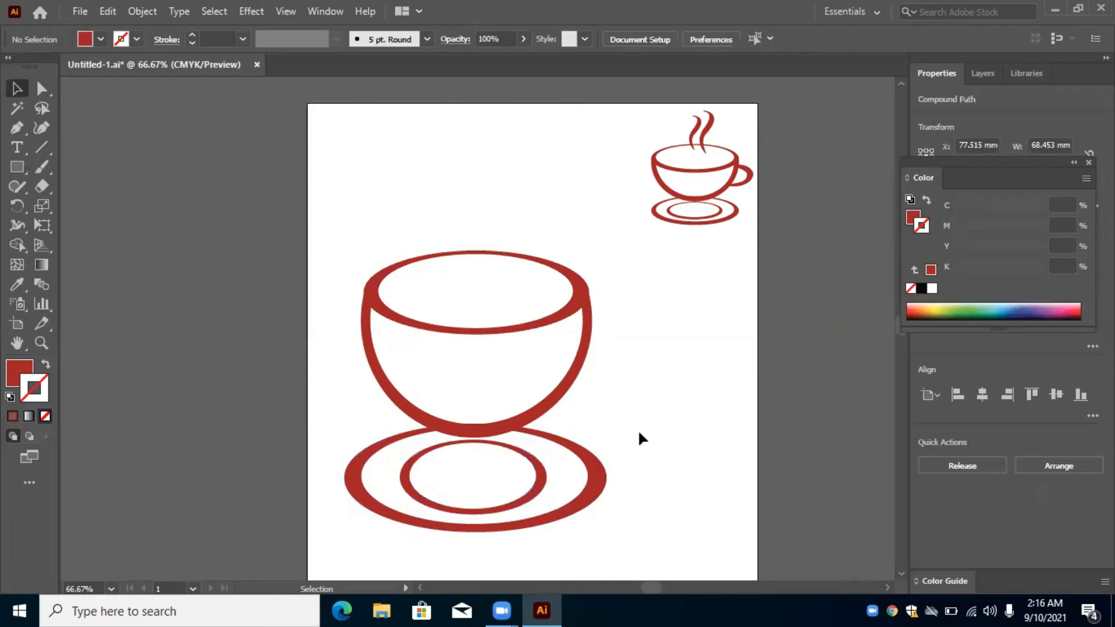
Draw two overlapping ellipses beside the bowl for the handle, the front one offset towards the cup and about 58 by 51 mm
left_click(505, 433)
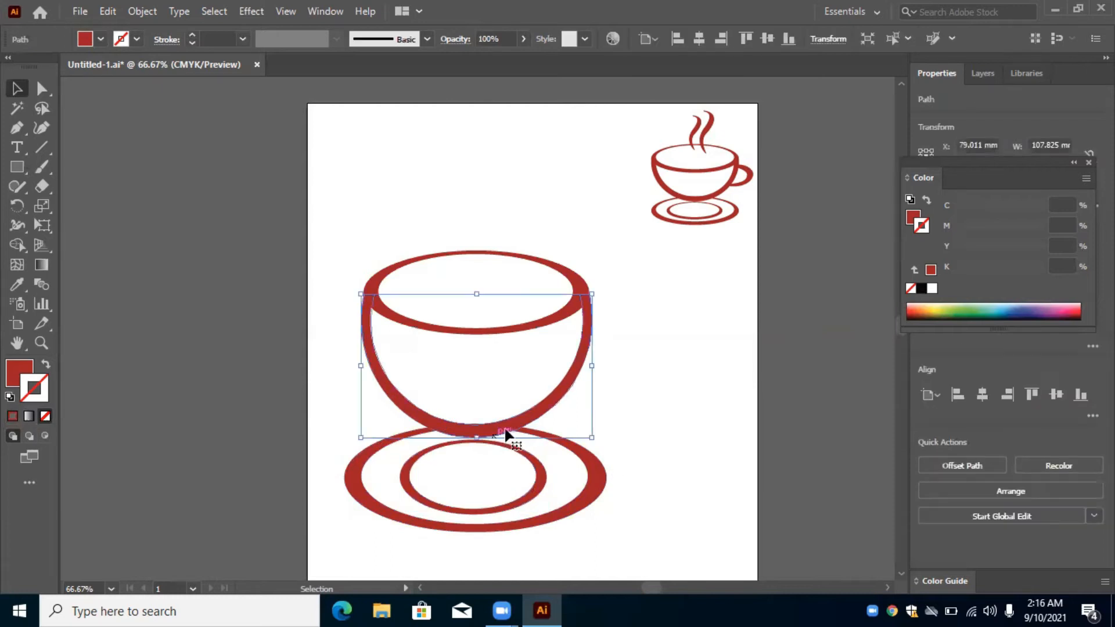
left_click(17, 165)
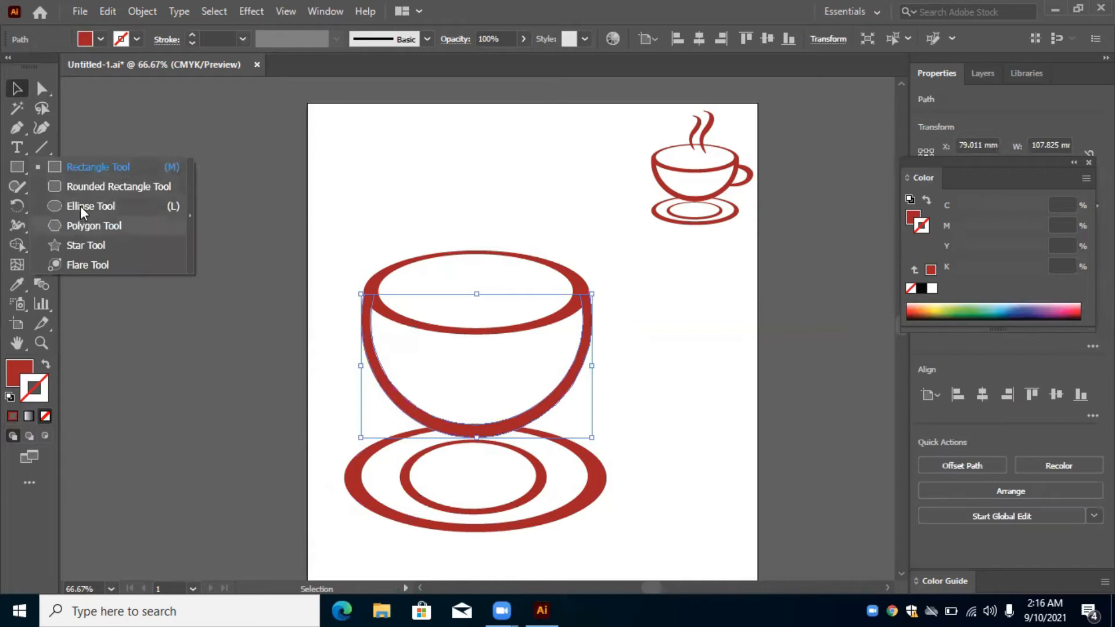
left_click(83, 208)
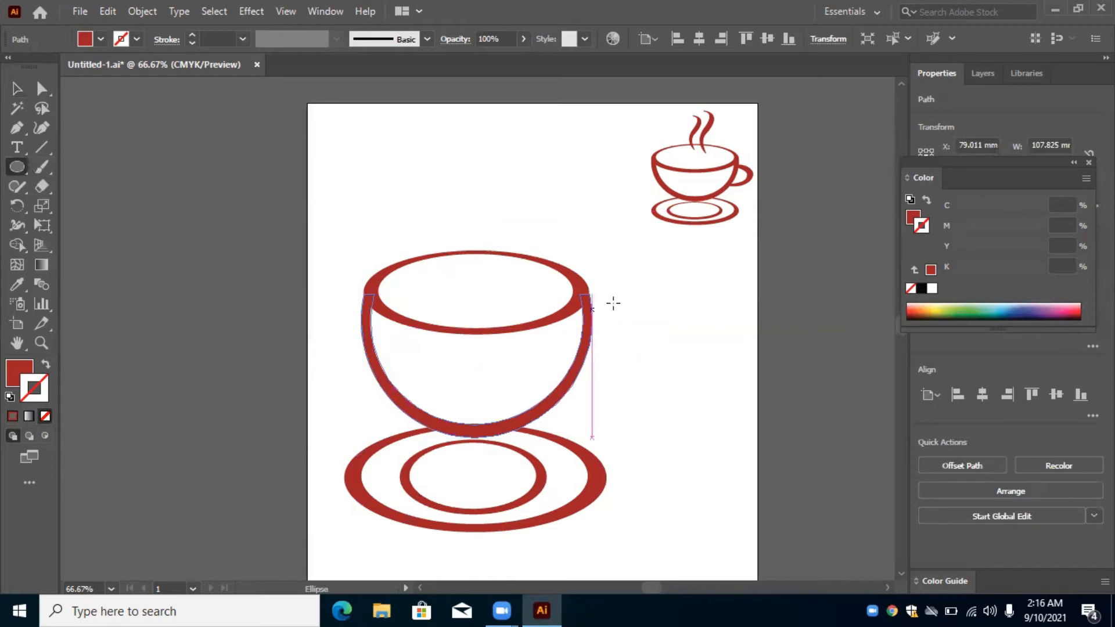
left_click_drag(615, 304, 732, 417)
left_click_drag(605, 295, 635, 342)
left_click_drag(606, 273, 708, 417)
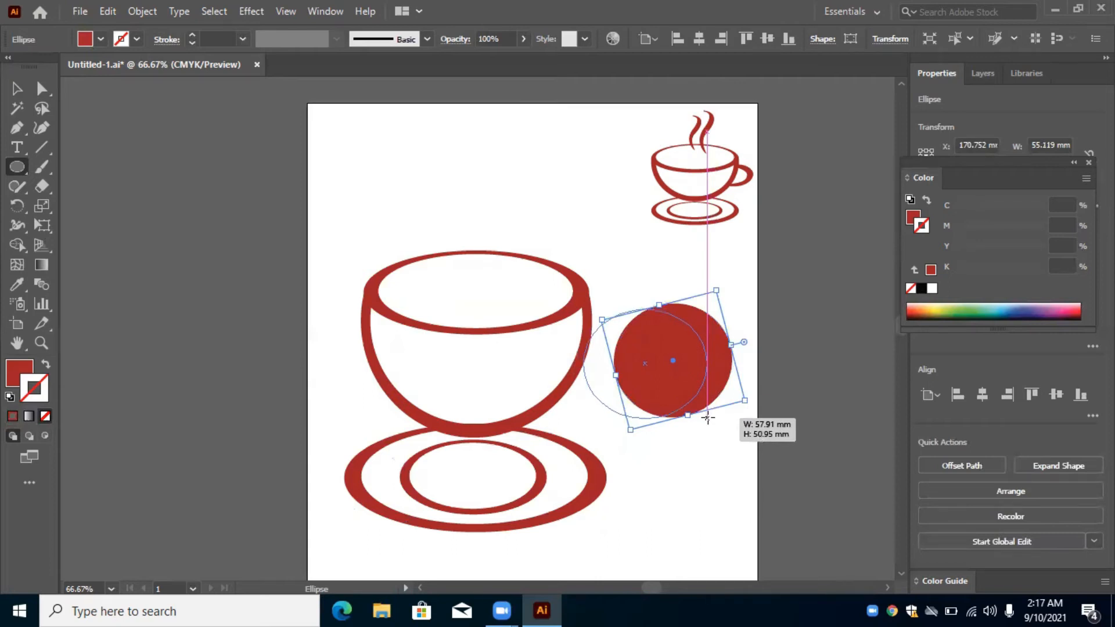
left_click_drag(708, 417, 708, 417)
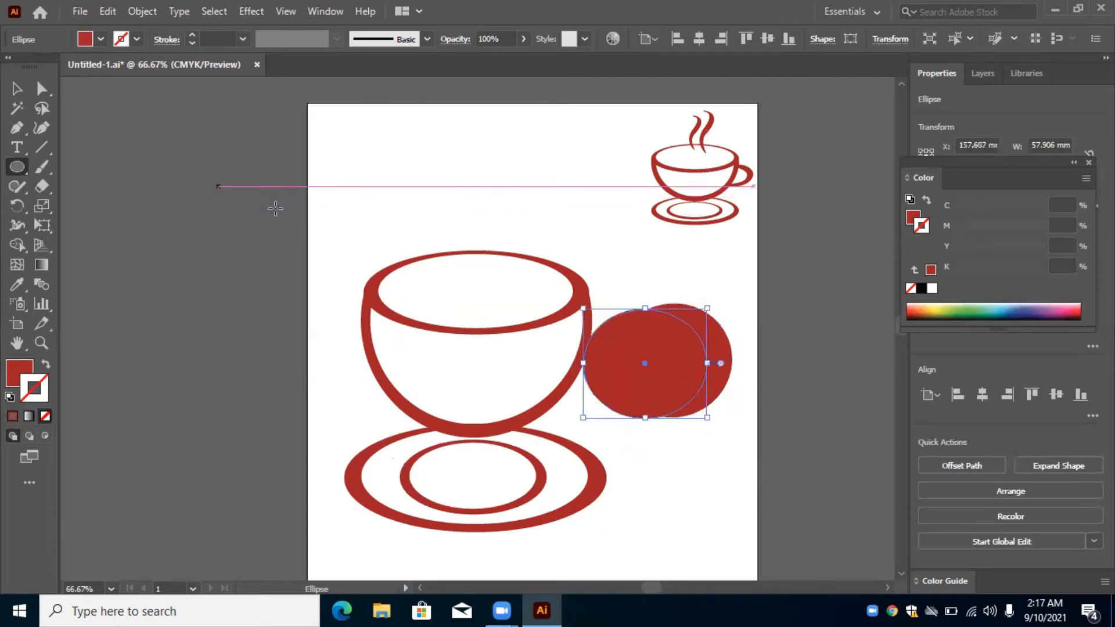
Subtract the front ellipse from the rear one with Minus Front and move the resulting crescent against the cup's side
left_click(16, 90)
left_click_drag(726, 456, 647, 375)
left_click(954, 463)
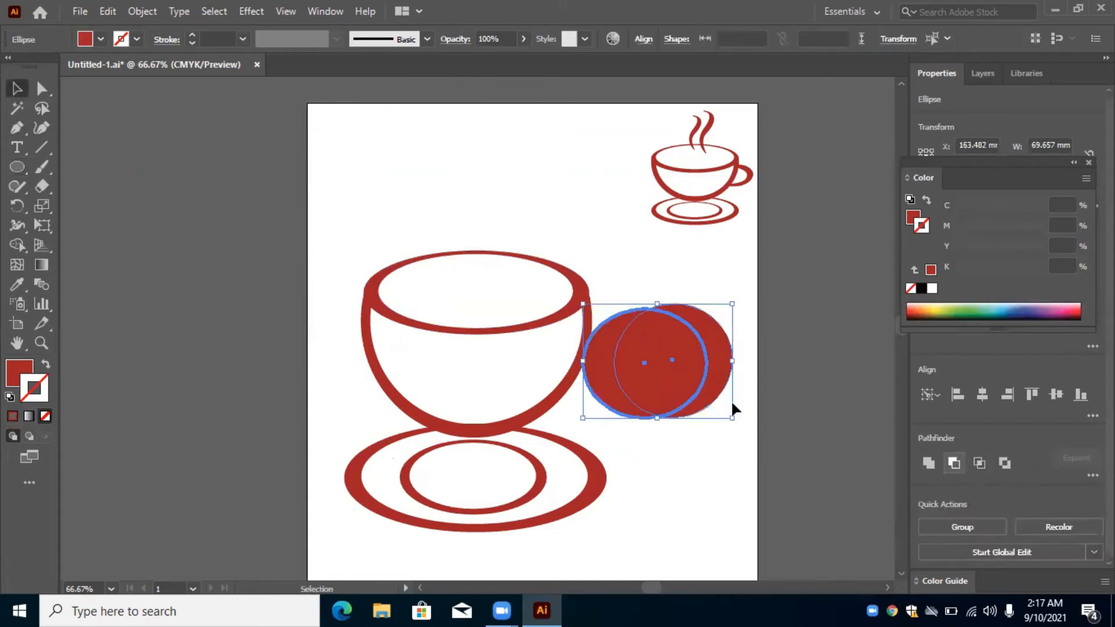
left_click_drag(722, 398, 649, 378)
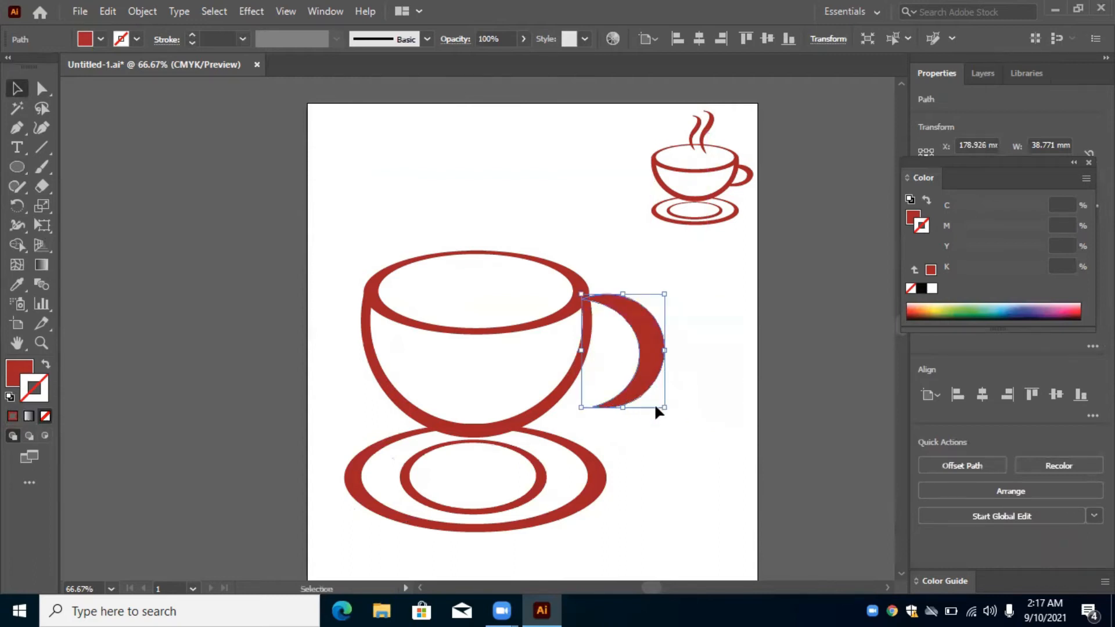
Try to reshape the crescent handle by pulling its lower tip anchor downward
left_click(41, 89)
mouse_move(595, 408)
left_mouse_down()
mouse_move(584, 382)
mouse_move(600, 416)
mouse_move(613, 407)
left_mouse_up()
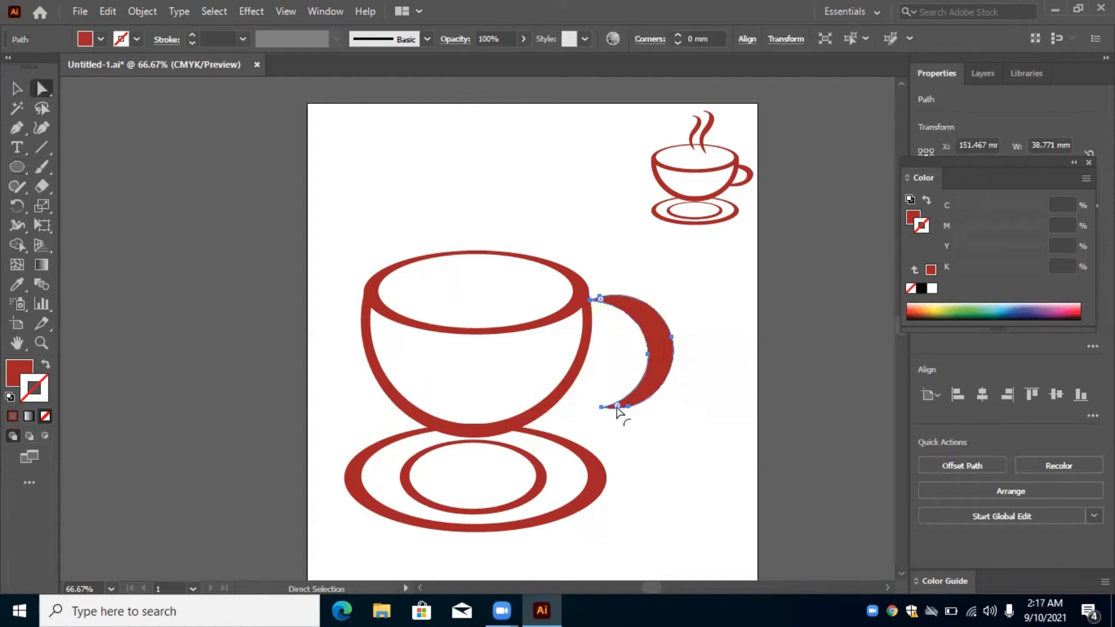
left_click(602, 408)
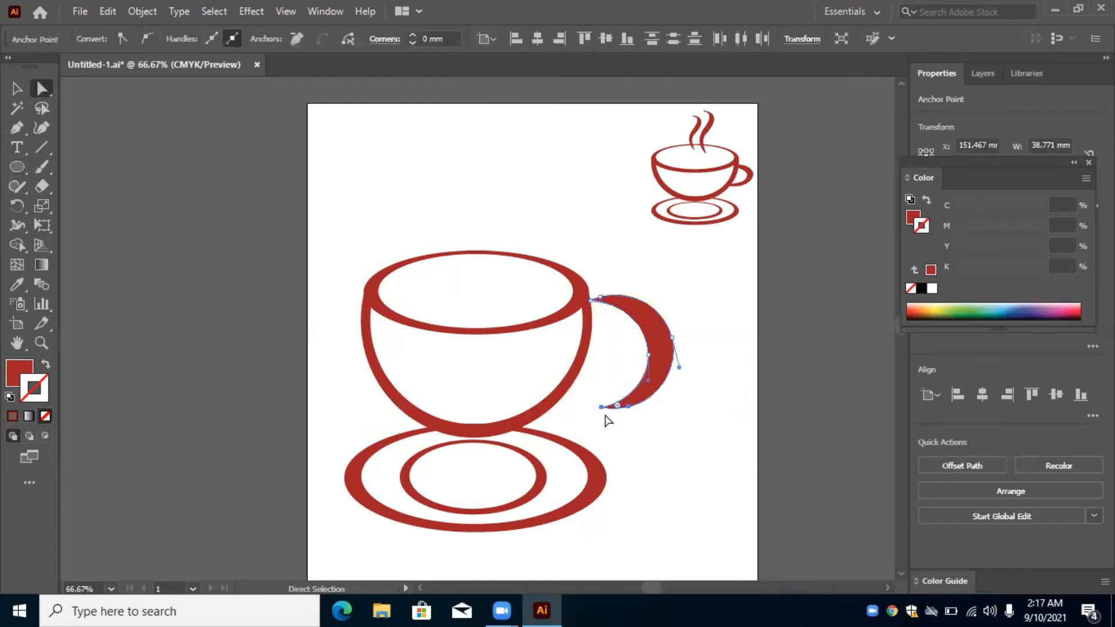
mouse_move(602, 411)
left_mouse_down()
mouse_move(576, 382)
mouse_move(601, 422)
left_mouse_up()
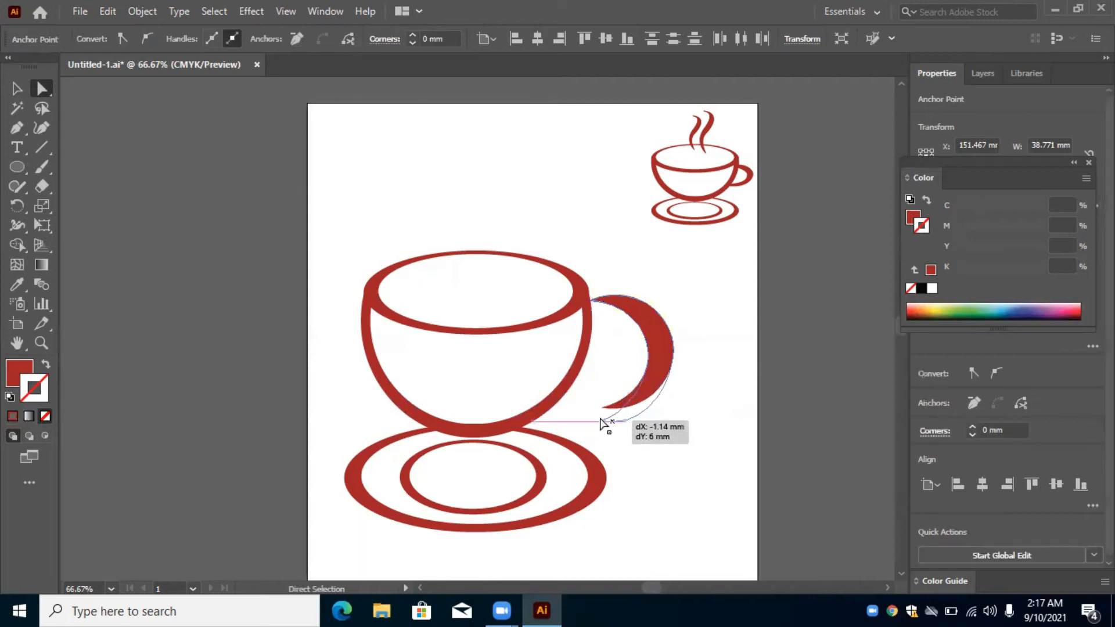
left_click(724, 448)
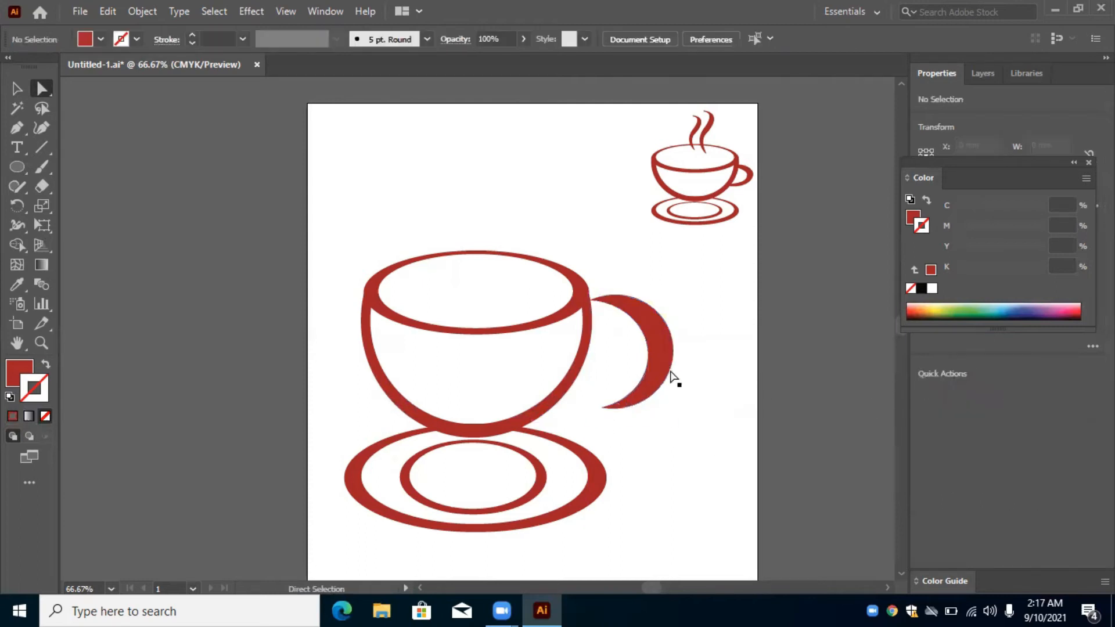
Rotate the crescent slightly clockwise, tuck its tips into the bowl's side and squash it to about 38 mm wide
left_click(646, 370)
key("v")
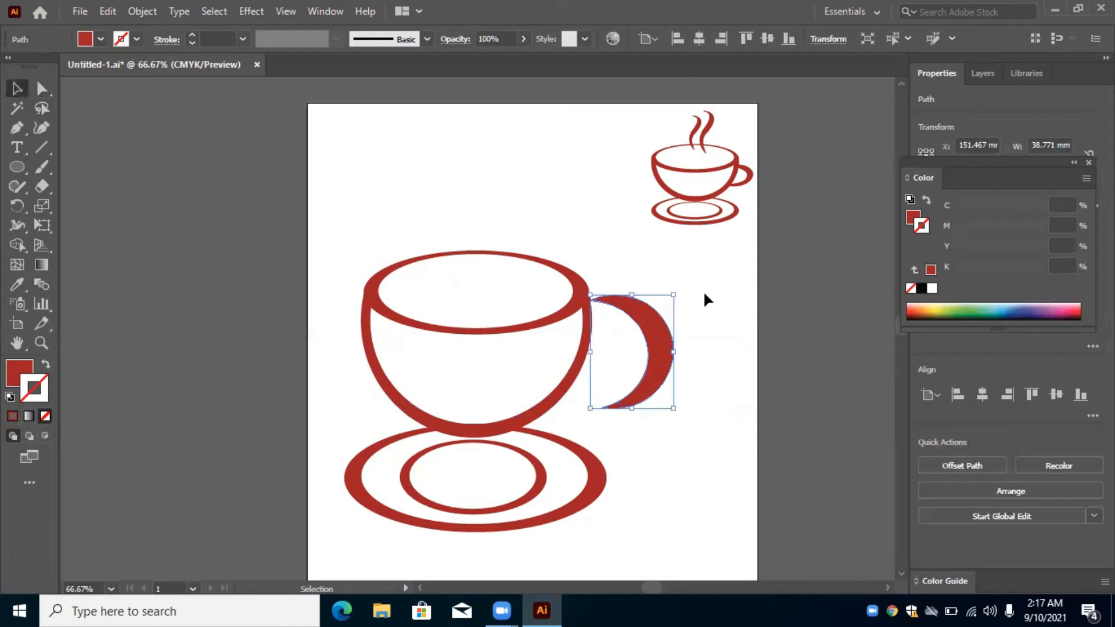
left_click_drag(682, 285, 692, 310)
left_click_drag(660, 356, 629, 361)
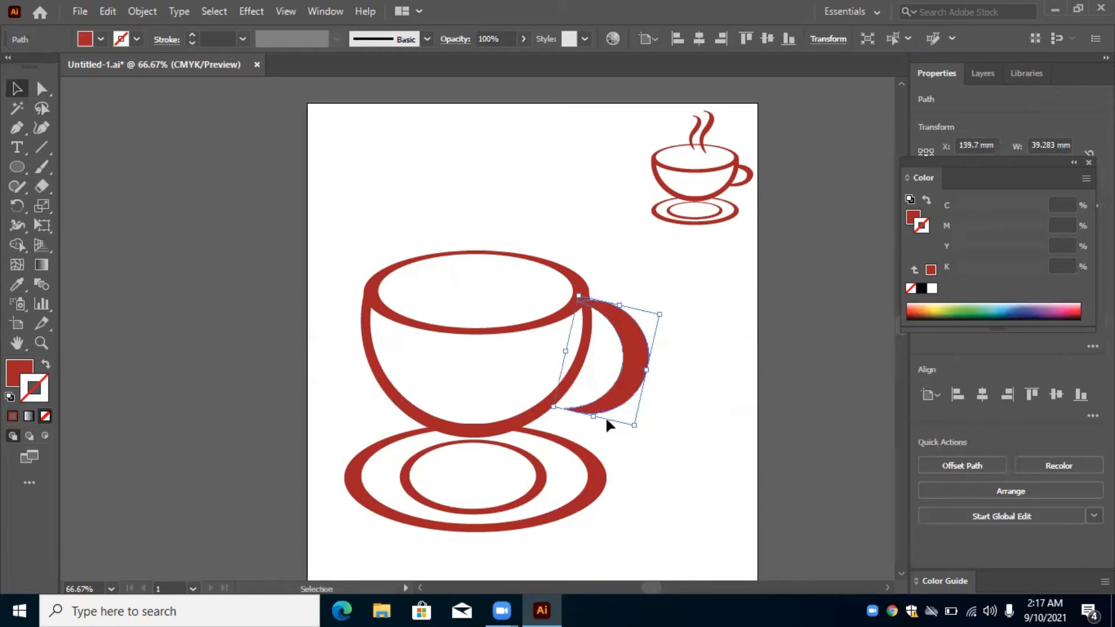
left_click_drag(598, 416, 599, 393)
left_click_drag(650, 358, 644, 357)
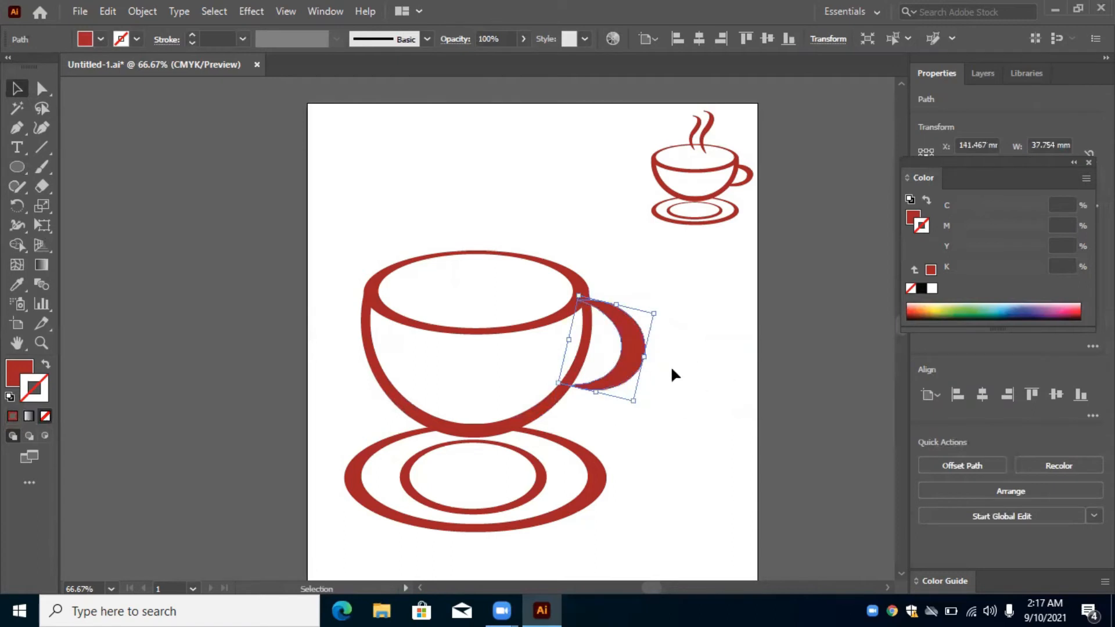
Reshape the handle's outer curve by its anchor points, narrowing the handle to about 35.5 mm wide
left_click(42, 89)
left_click_drag(653, 329, 626, 337)
left_click(621, 322)
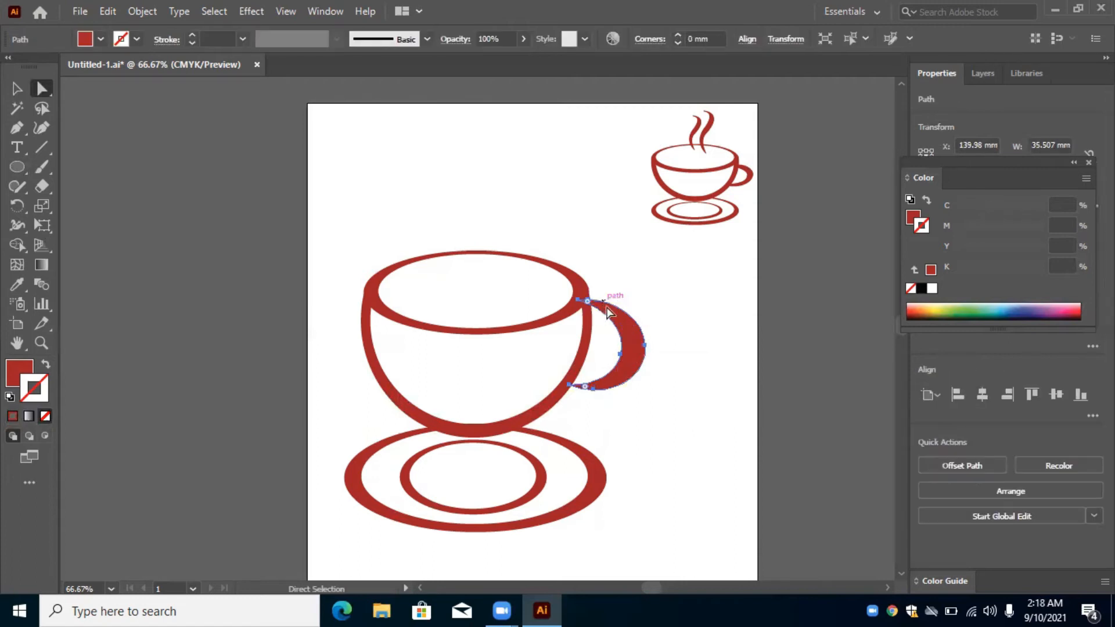
left_click(634, 324)
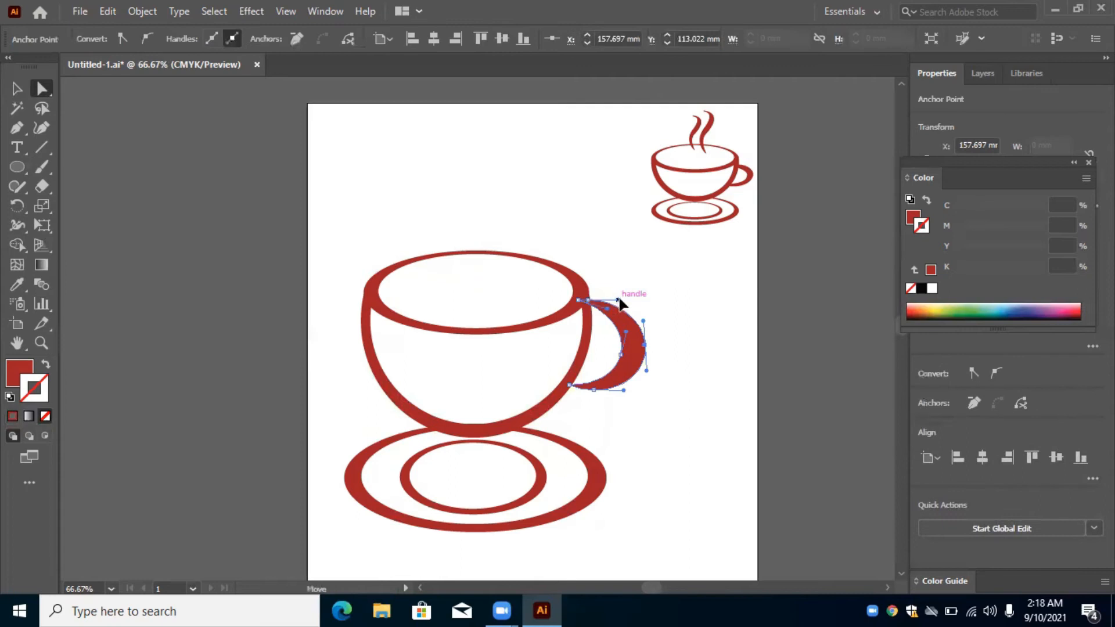
left_click(696, 456)
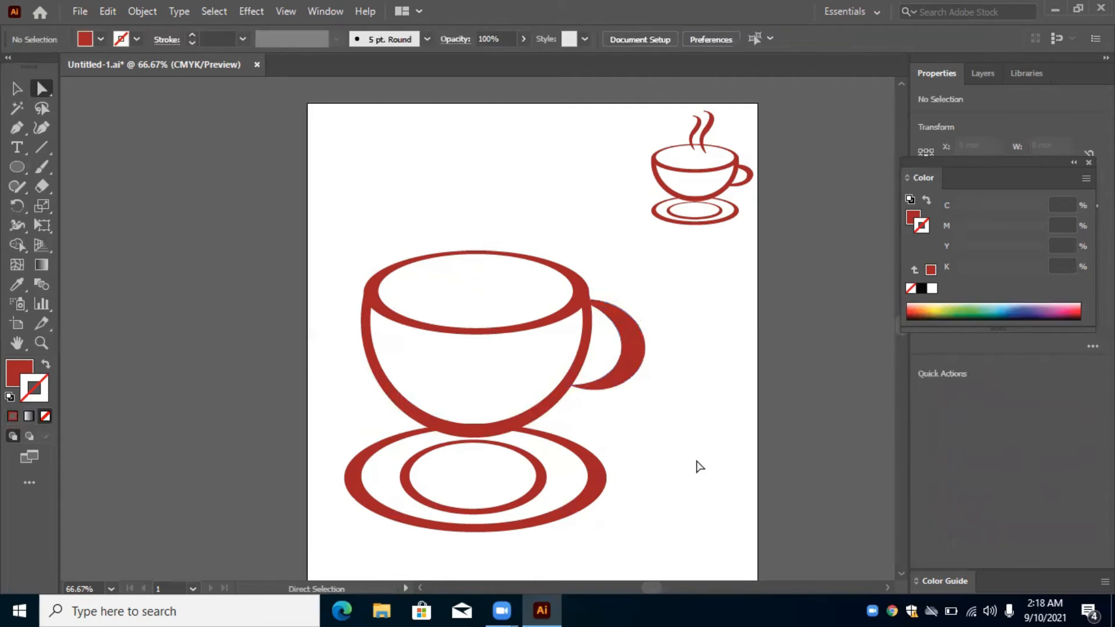
Reshape the handle's inner curve by adjusting its inner anchor point and direction line
left_click(619, 325)
left_click(636, 360)
left_click(636, 361)
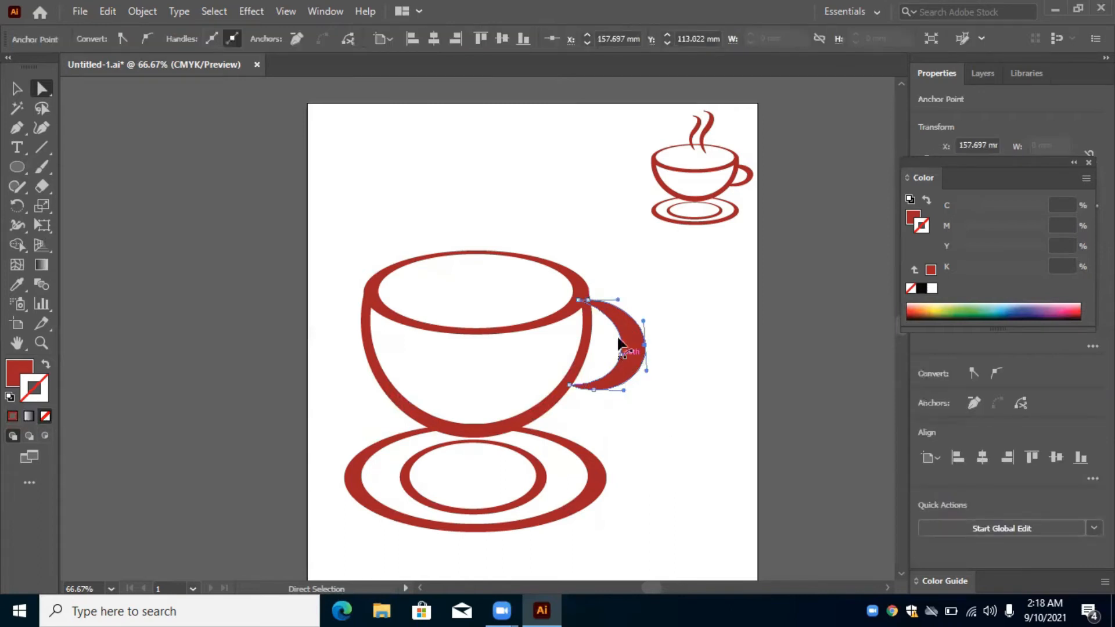
left_click(617, 327)
left_click(618, 331, "ctrl")
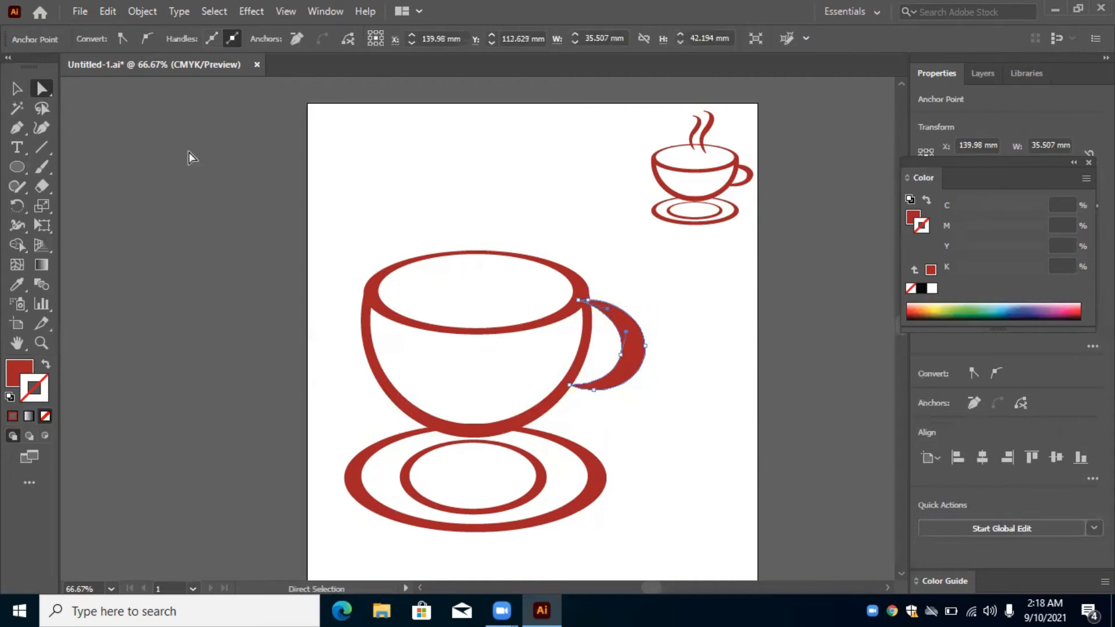
Squash the handle crescent vertically, bringing its upper and lower edges closer together
left_click(16, 88)
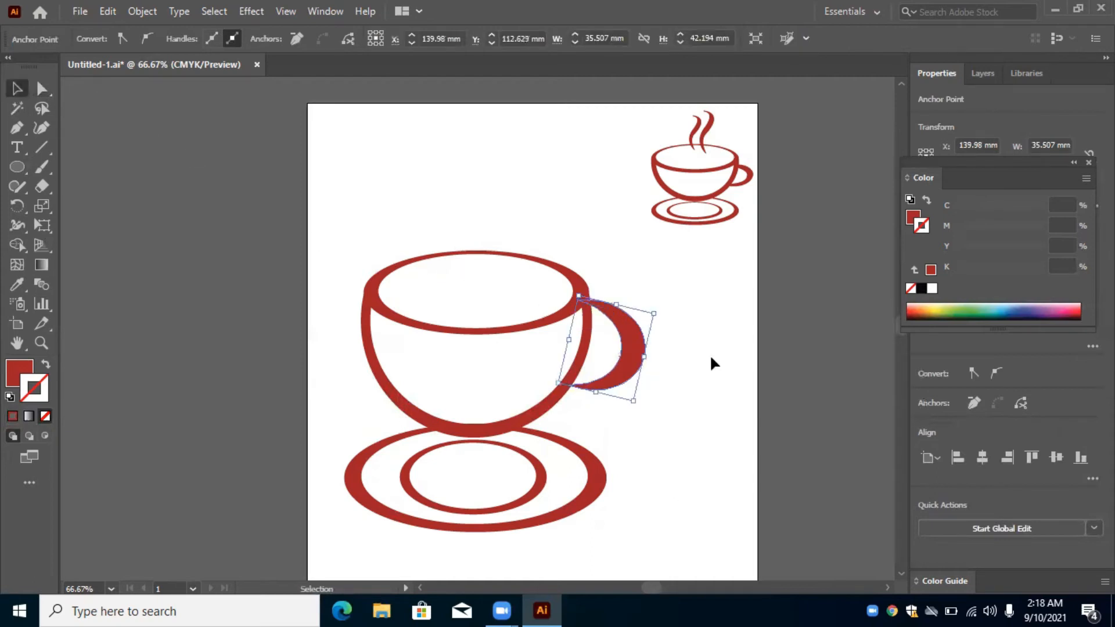
left_click(636, 351)
left_click_drag(617, 308, 624, 321)
left_click_drag(644, 364, 636, 352)
left_click(672, 395)
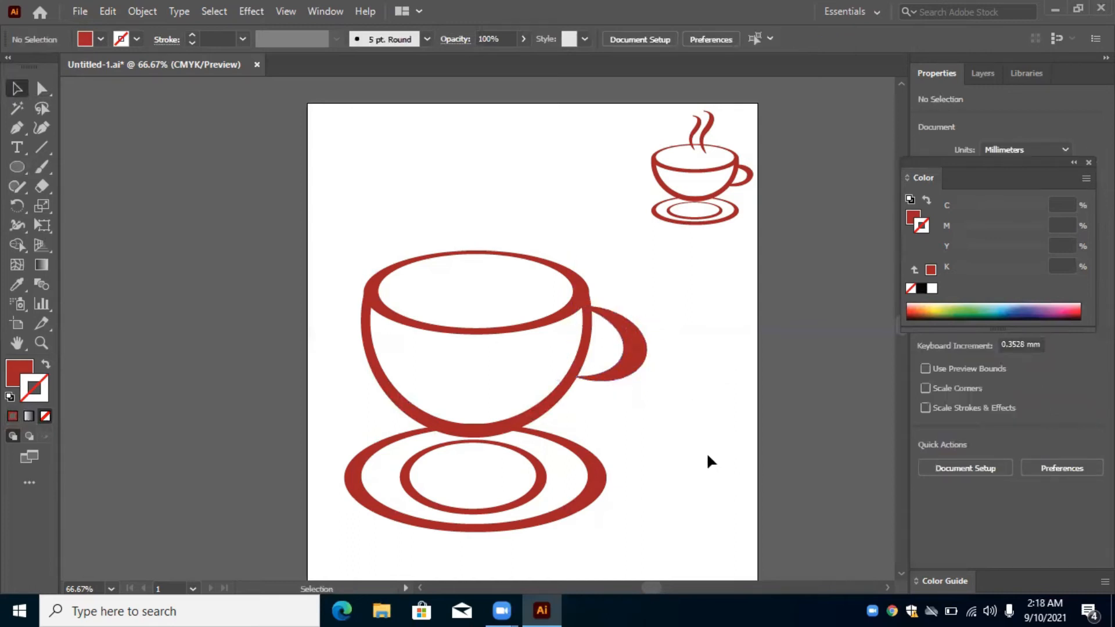
Rotate the handle slightly counterclockwise and tuck its tips further into the bowl's side
key("ctrl+minus")
left_click(596, 345)
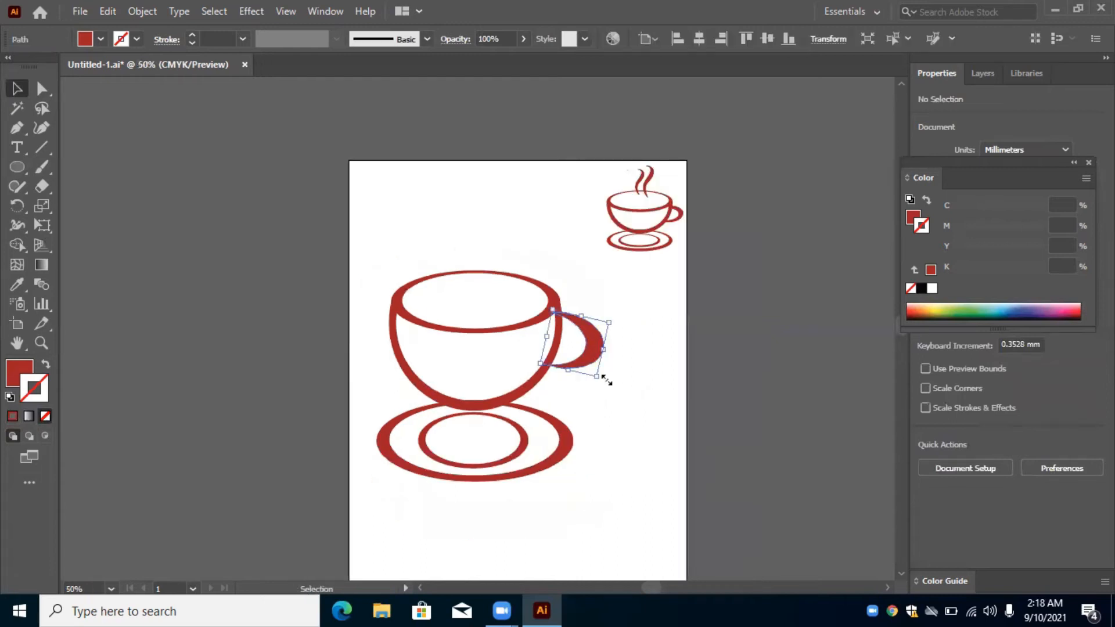
left_click_drag(601, 383, 592, 361)
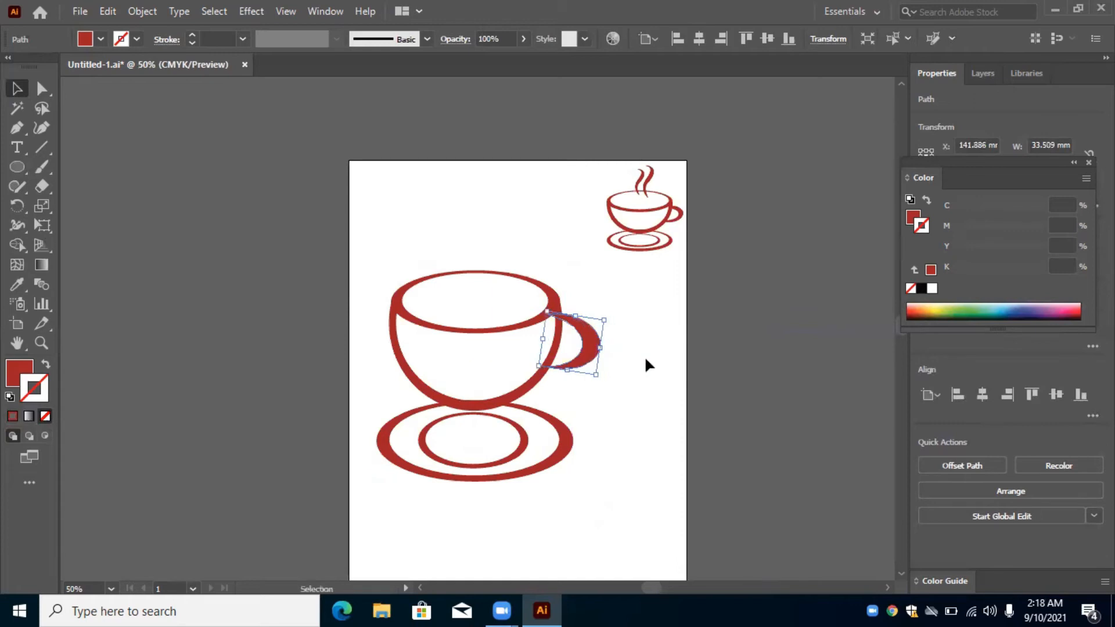
left_click(667, 456)
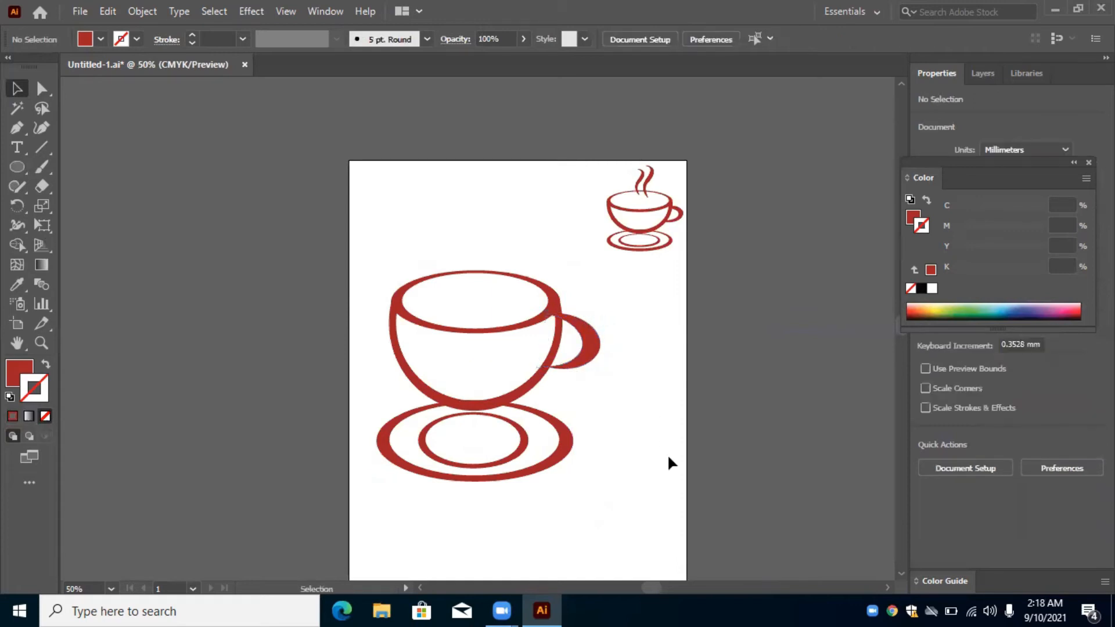
Move the handle crescent away from the cup and trim its upper tip by subtracting a narrow ellipse about 17 mm wide
left_click(588, 335)
left_click_drag(580, 346, 646, 374)
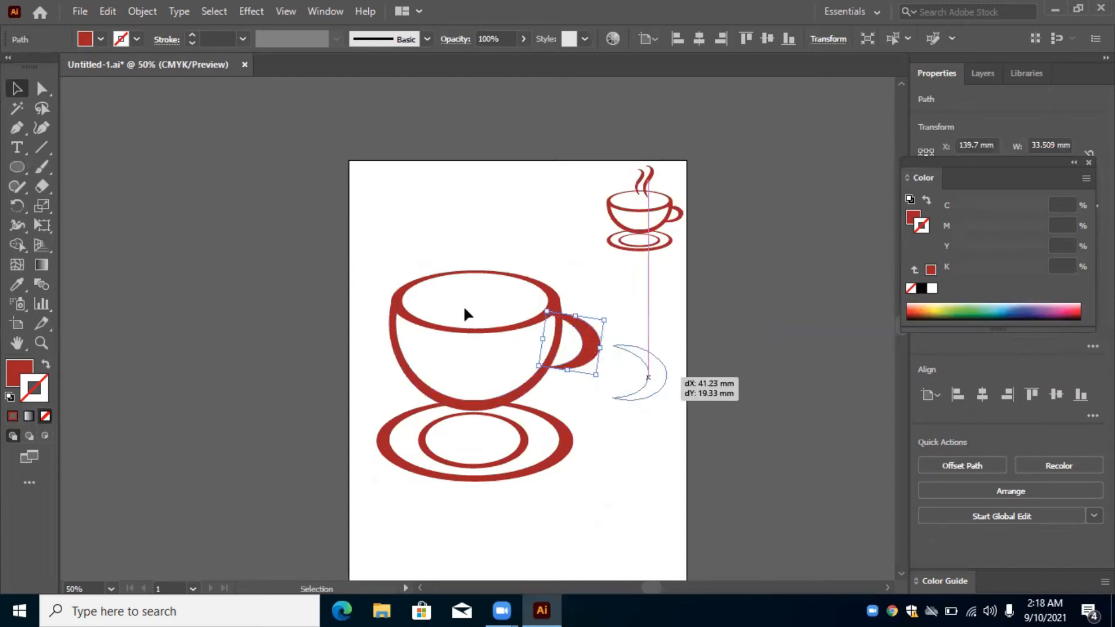
left_click(17, 169)
left_click_drag(603, 317, 620, 391)
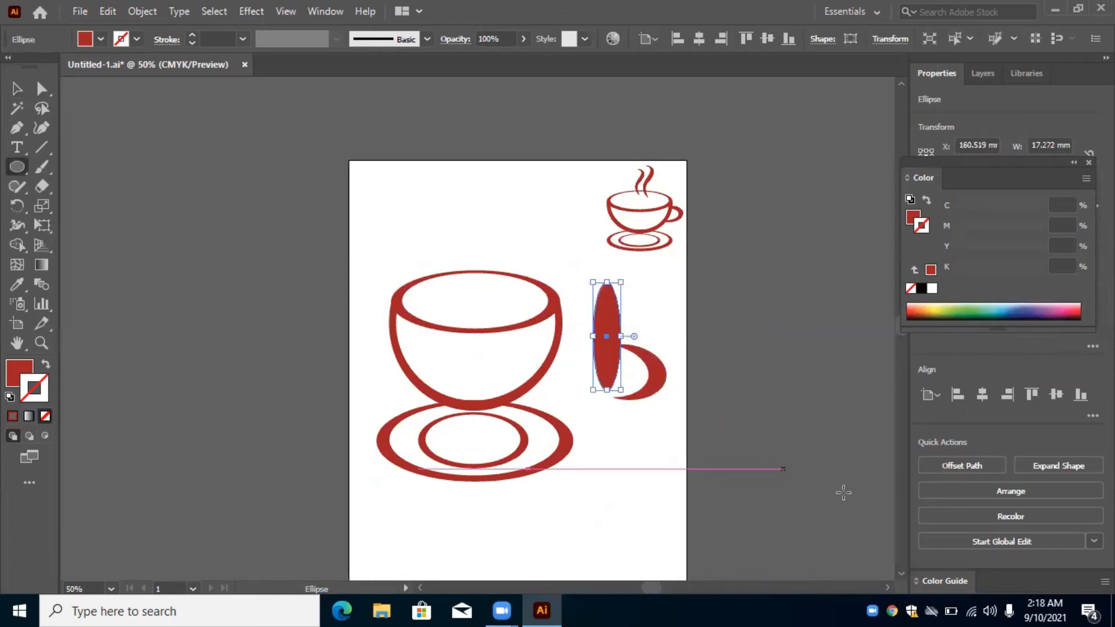
left_click(17, 88)
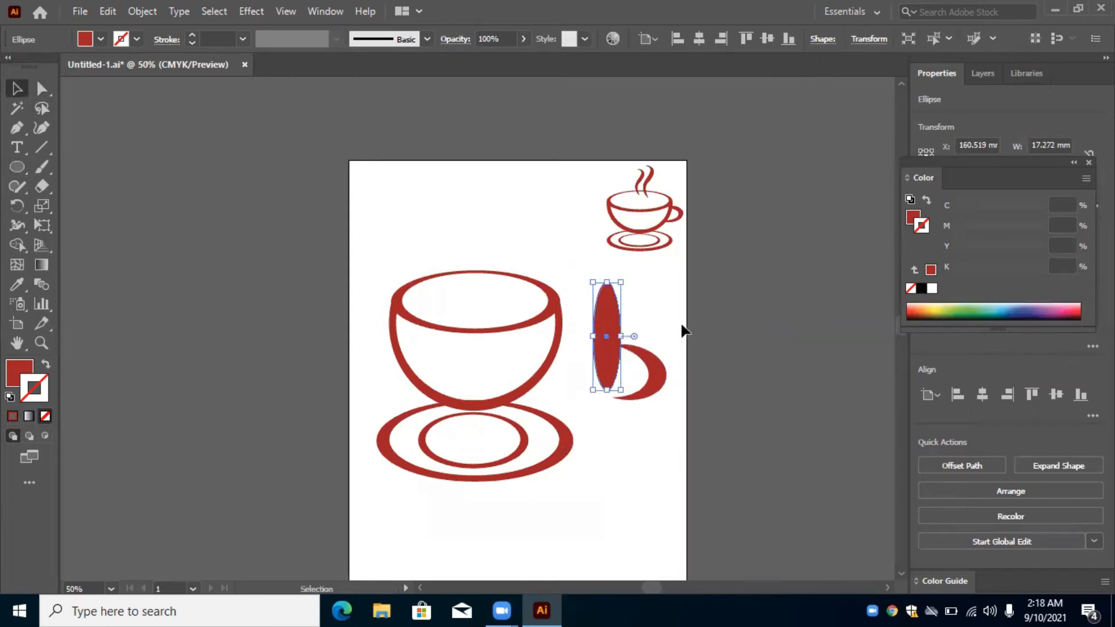
left_click_drag(578, 295, 699, 445)
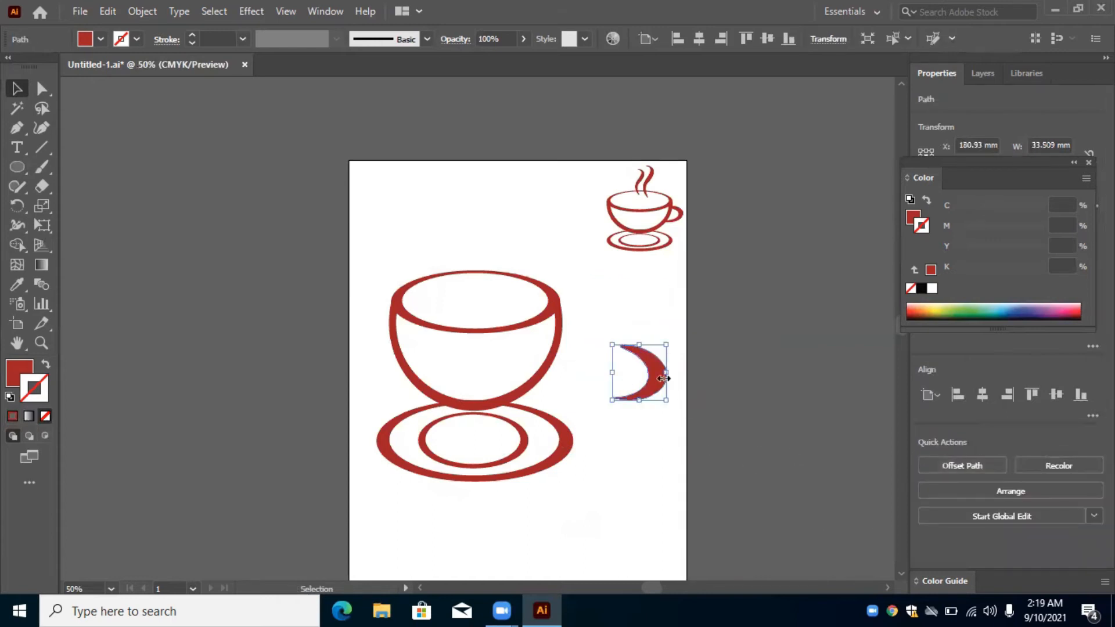
Move the trimmed handle back against the bowl's side, just below the rim
left_click_drag(615, 359, 591, 344)
key("Right")
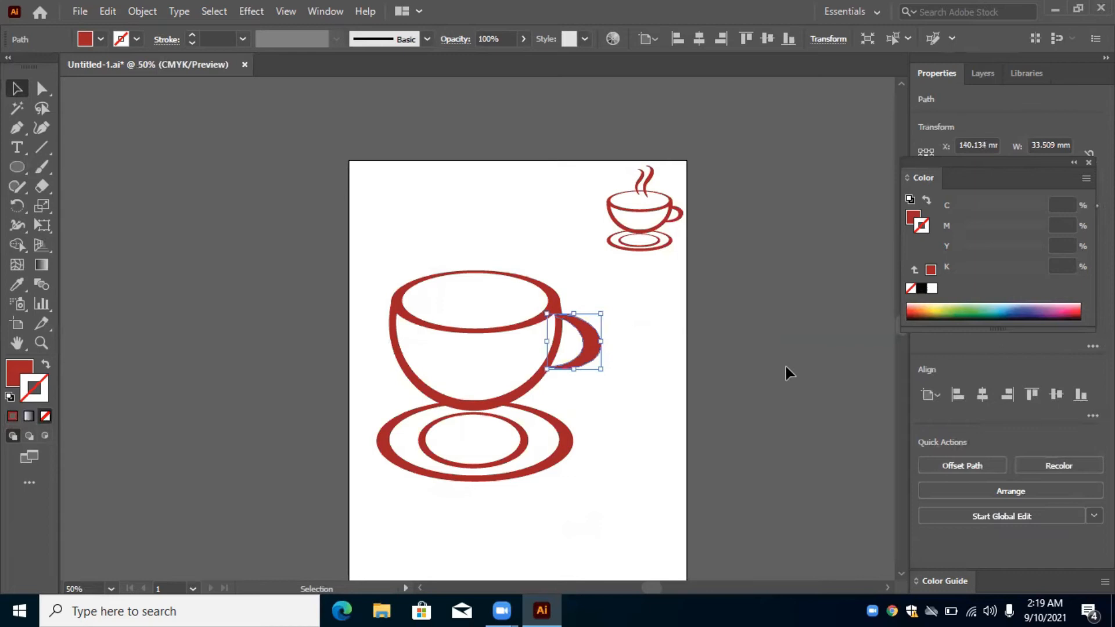
left_click(654, 349)
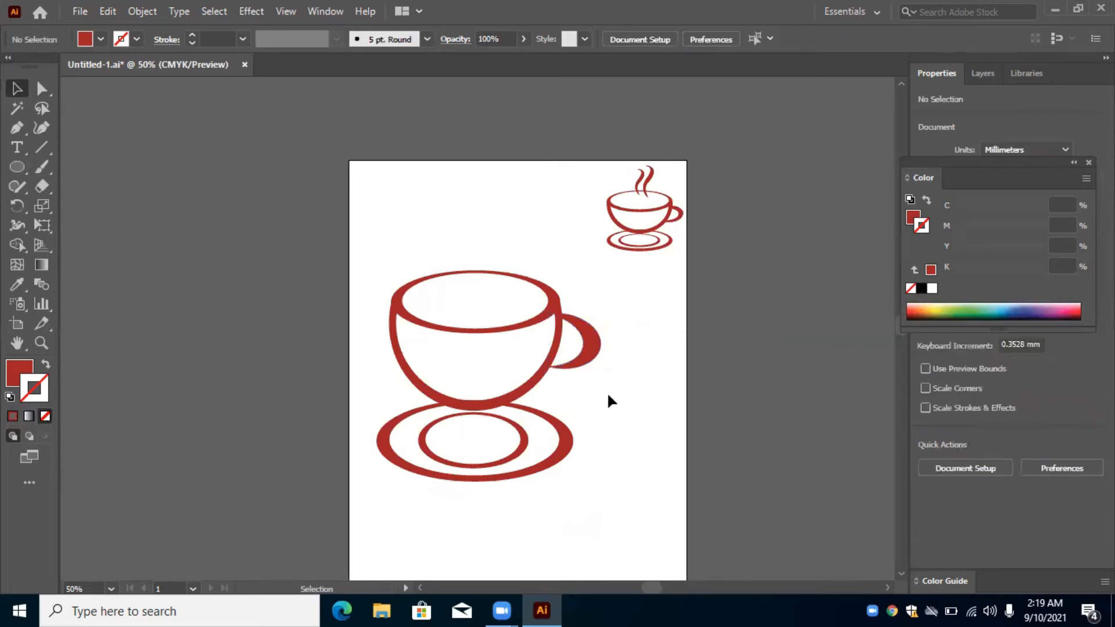
Raise the handle slightly along the bowl's side and fine-tune its rotation
left_click(590, 359)
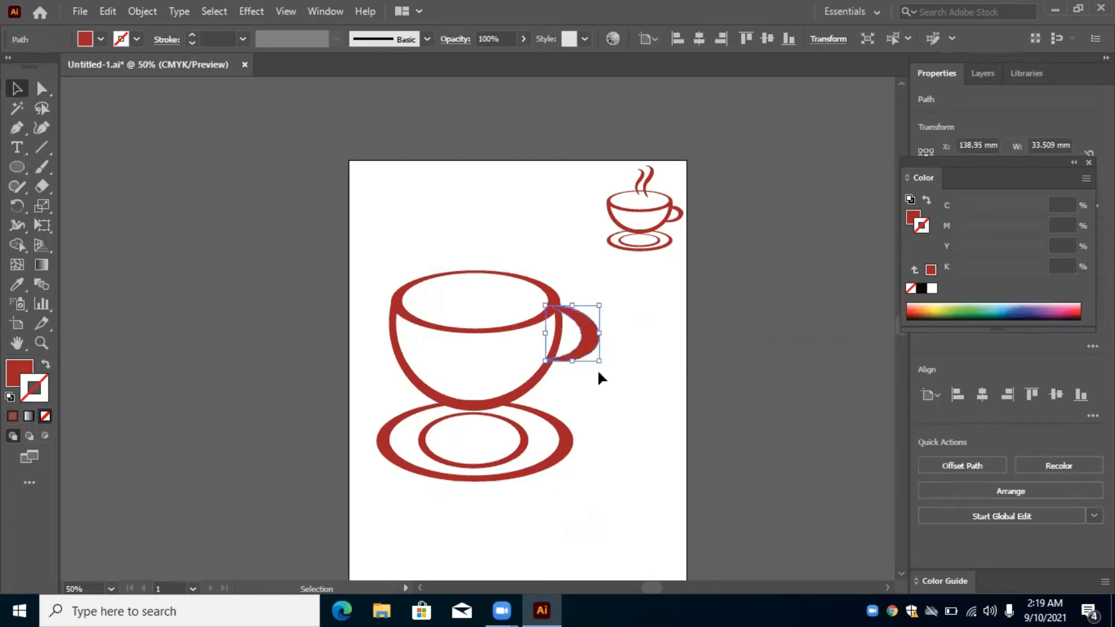
left_click_drag(608, 362, 604, 367)
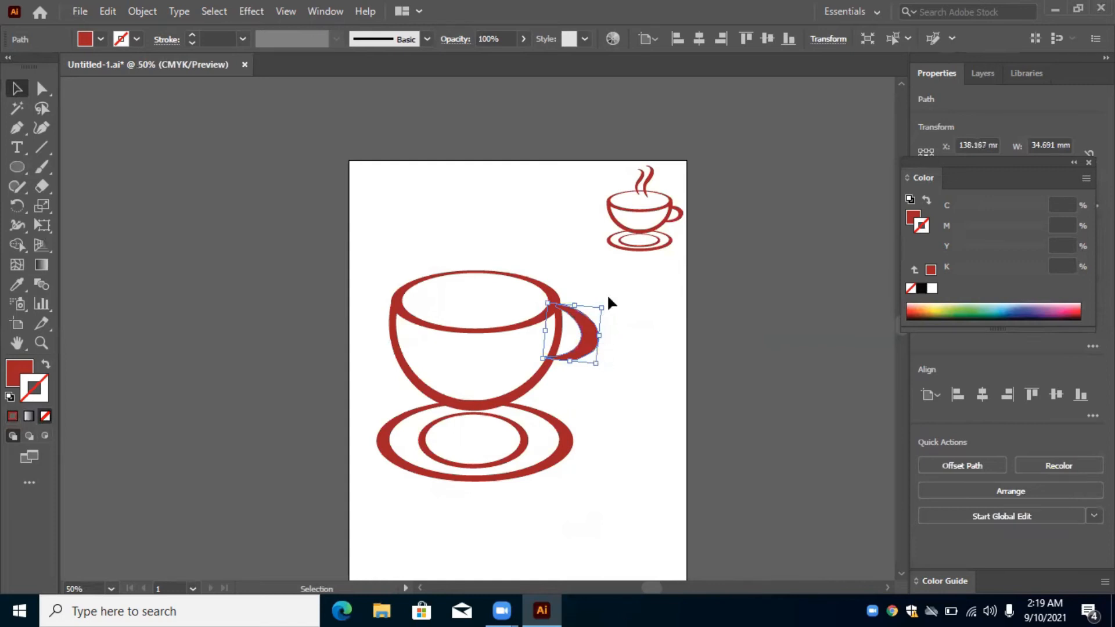
left_click_drag(609, 306, 610, 304)
left_click(619, 322)
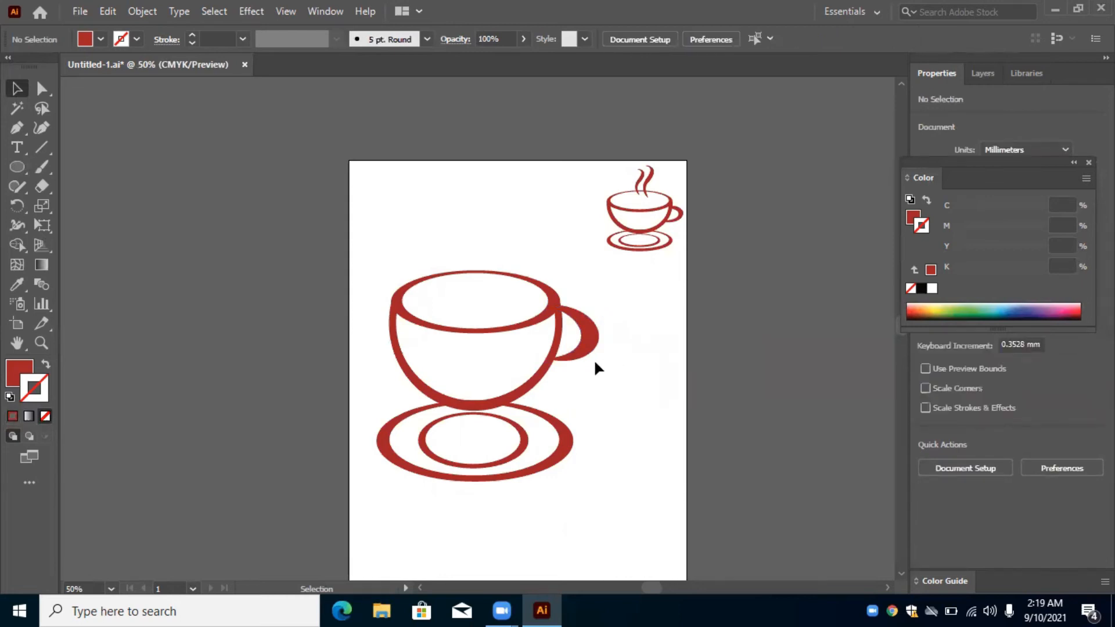
left_click(563, 360)
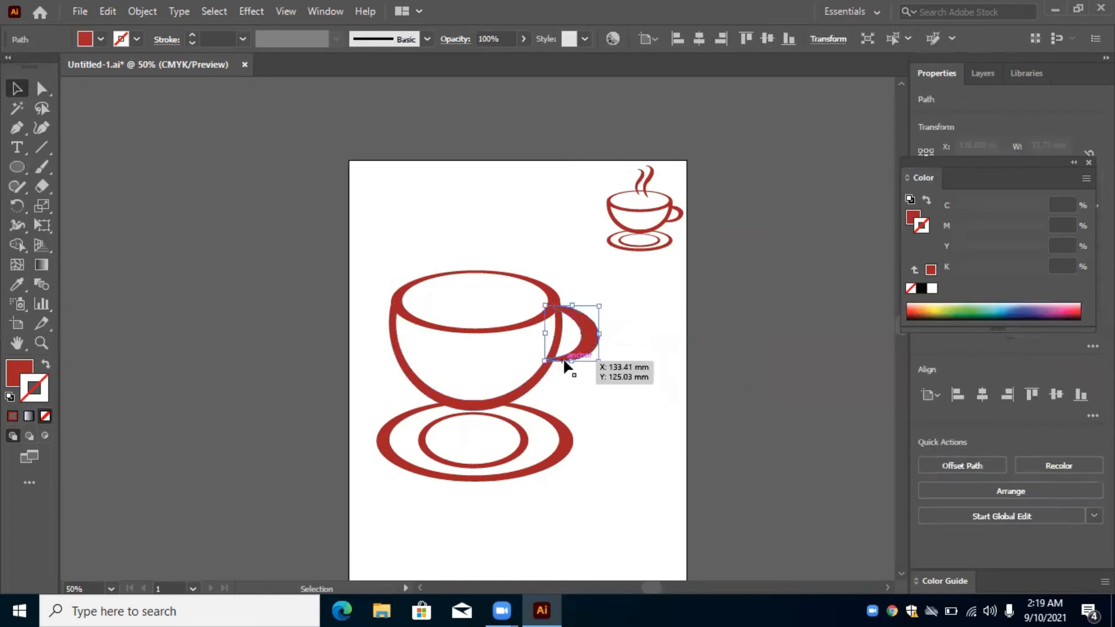
left_click(636, 361)
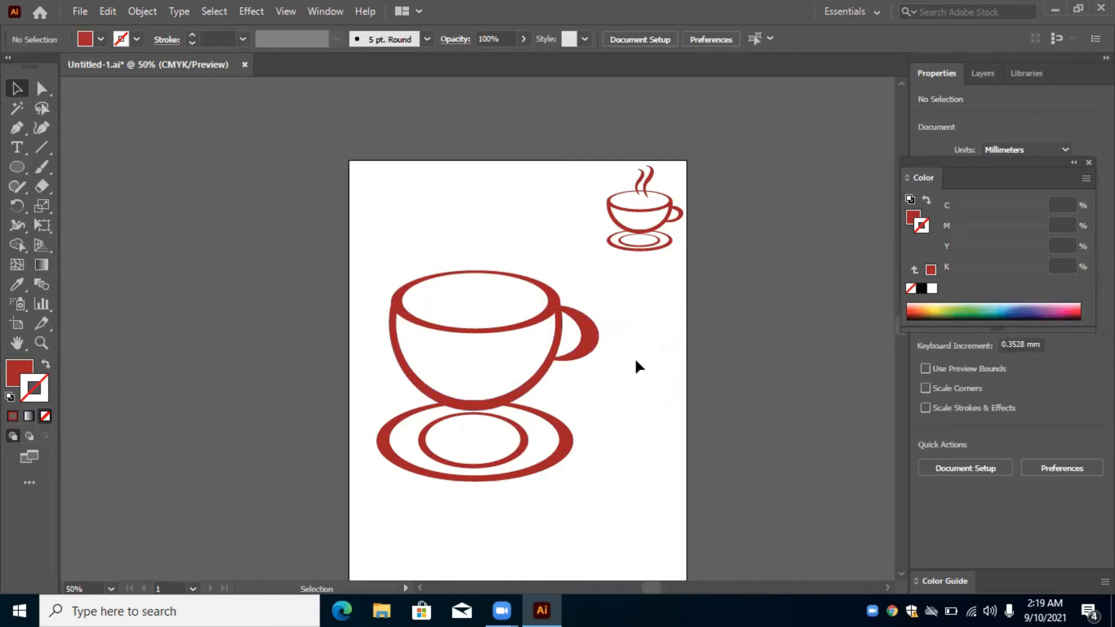
Pull the handle's lower tip anchor into the bowl's wall so it does not stick out inside the cup
key("ctrl+equal")
key("ctrl+equal")
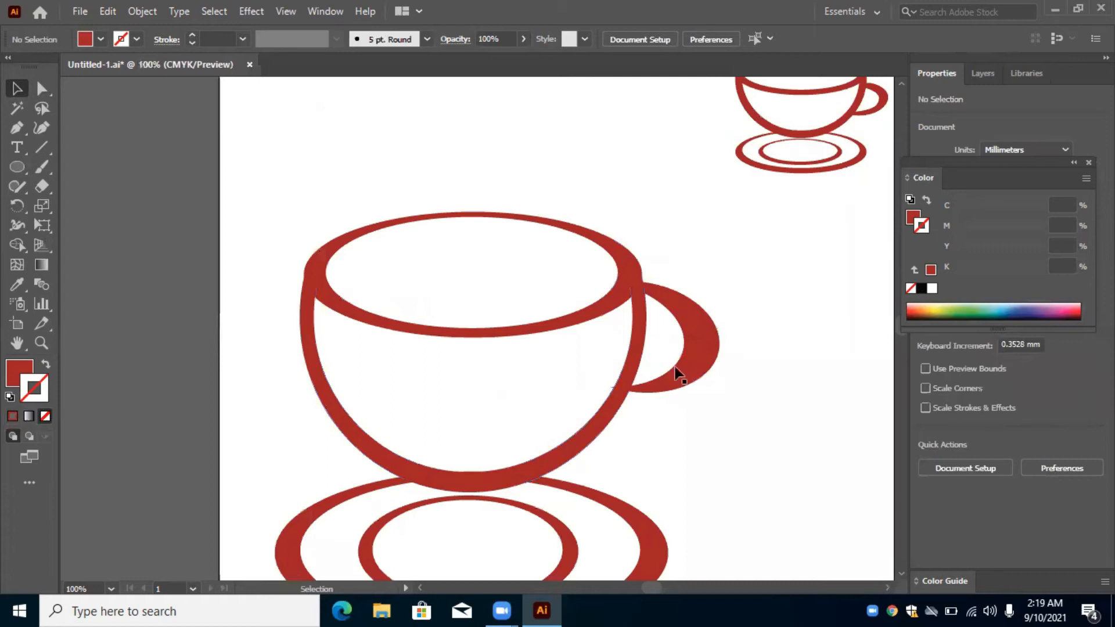
left_click(673, 383)
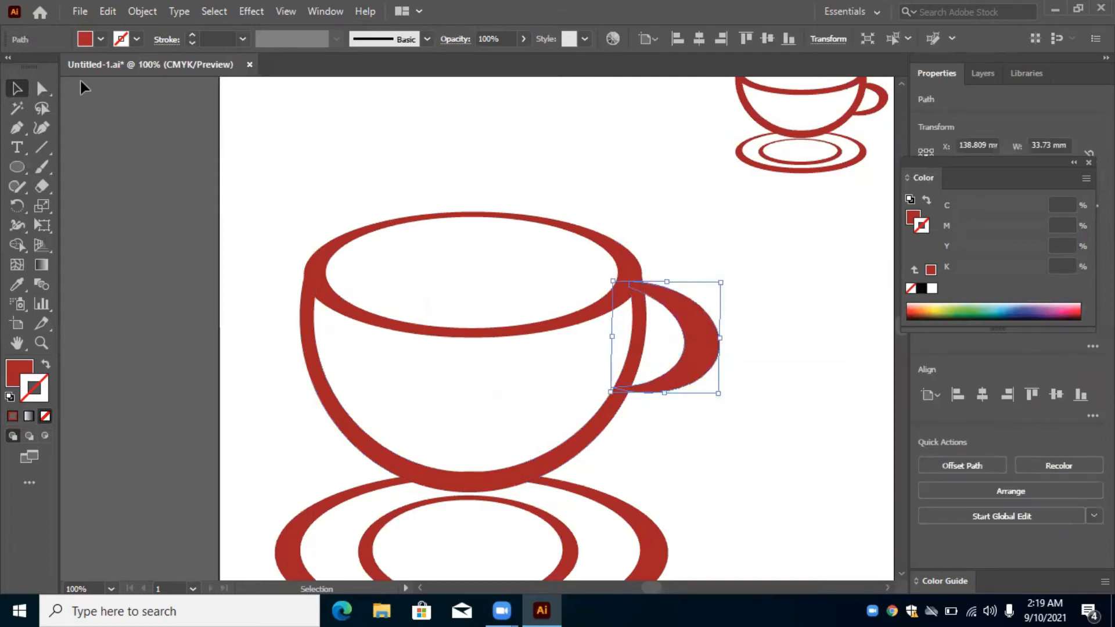
left_click(42, 89)
left_click_drag(602, 377, 622, 389)
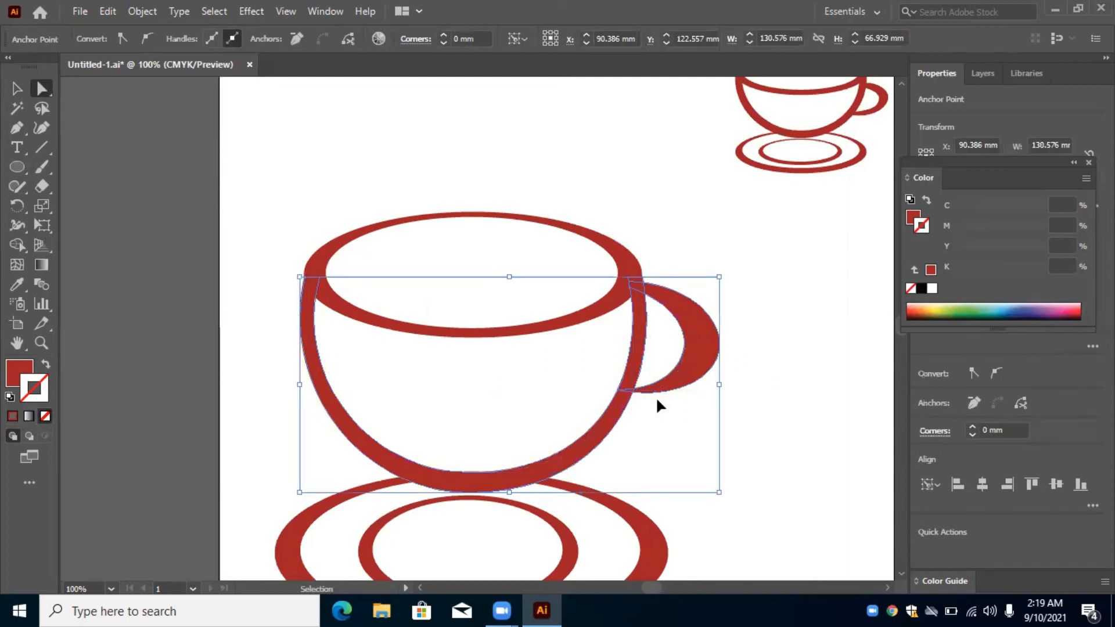
key("ctrl+z")
left_click(676, 390)
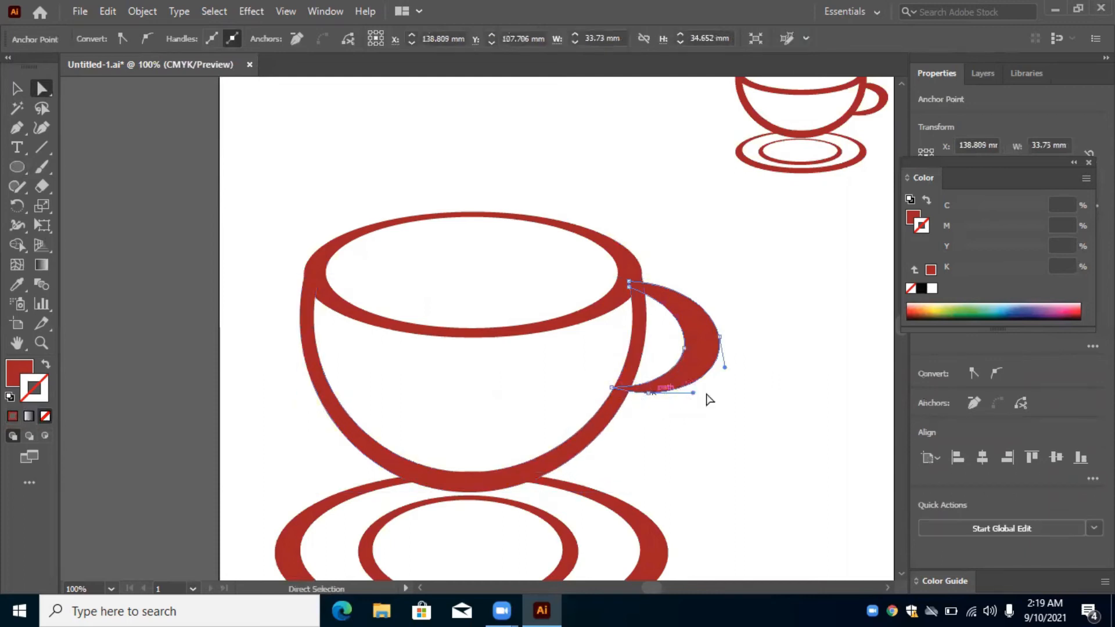
left_click_drag(613, 385, 622, 391)
left_click(725, 436)
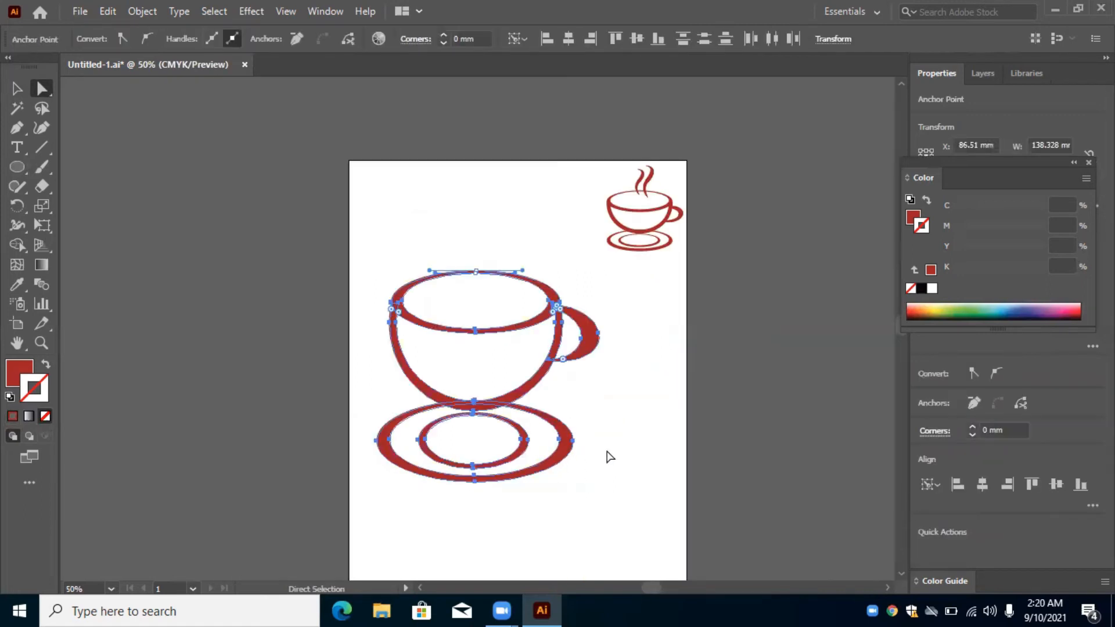
left_click(607, 452)
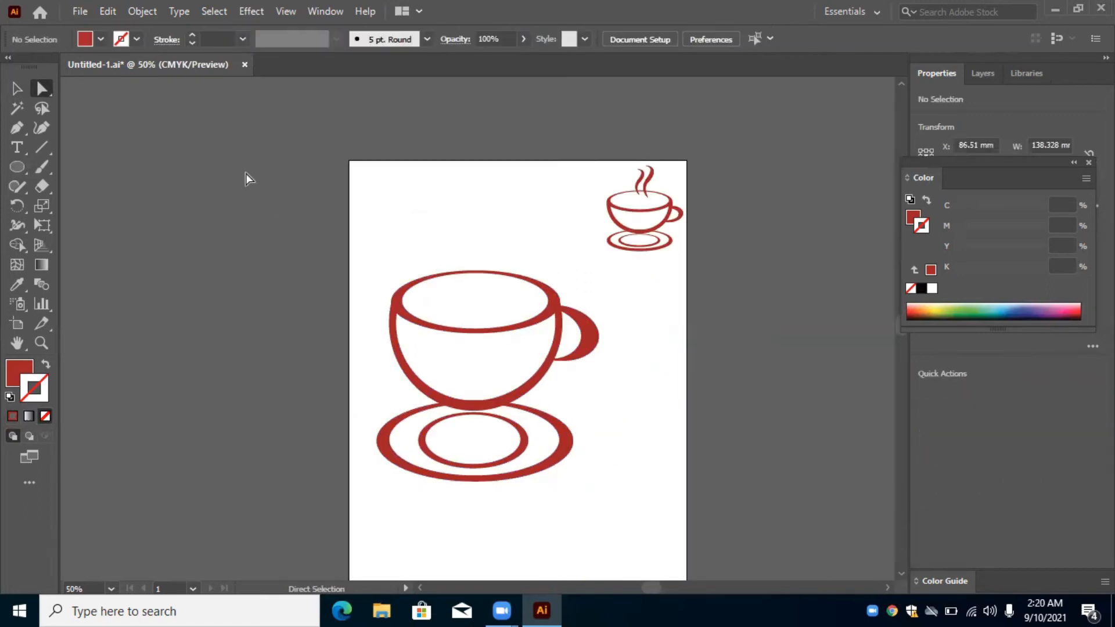
Select the complete large cup without the reference cup and move it down towards the middle of the page
key("v")
left_click_drag(365, 246, 614, 493)
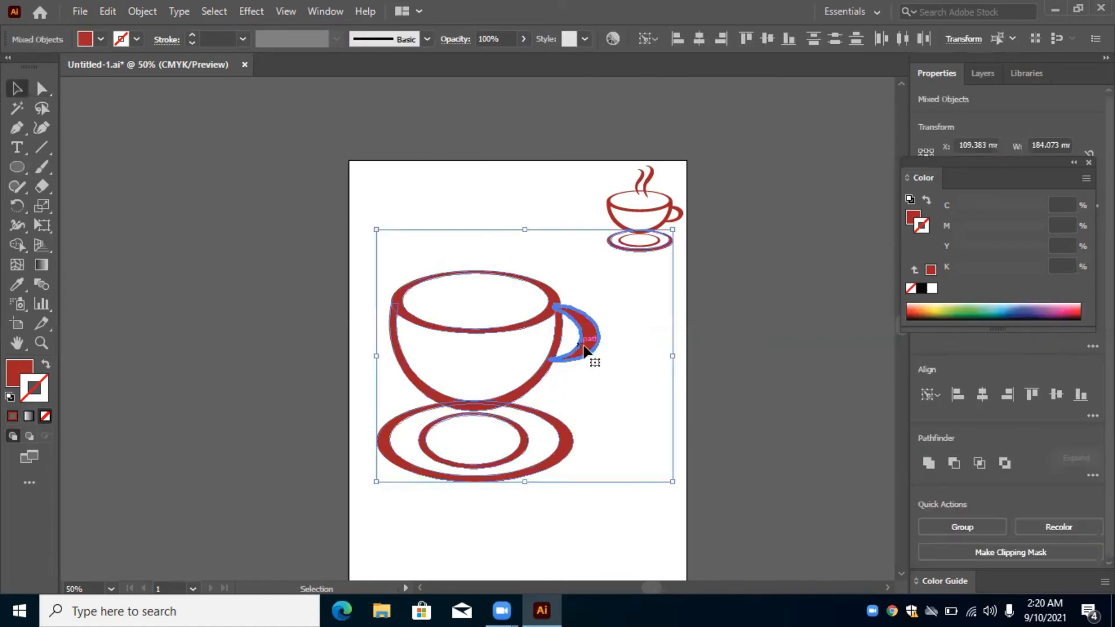
left_click(405, 269)
left_click_drag(371, 261, 600, 515)
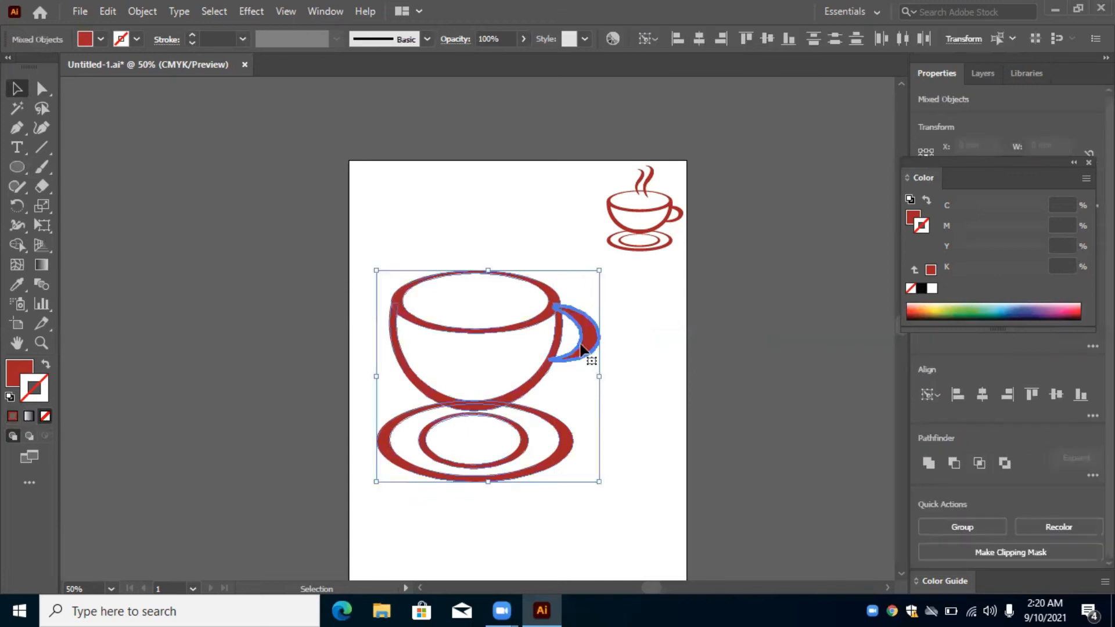
left_click_drag(587, 341, 639, 406)
left_click(689, 413)
scroll(689, 414, "down", 2)
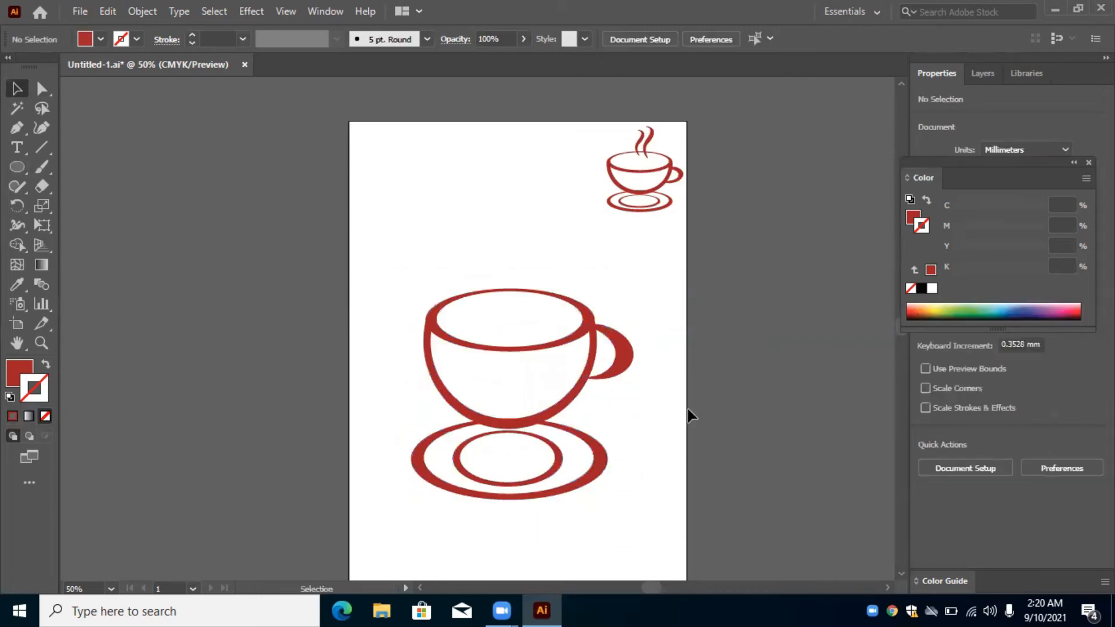
scroll(689, 414, "down", 3)
scroll(689, 414, "up", 2)
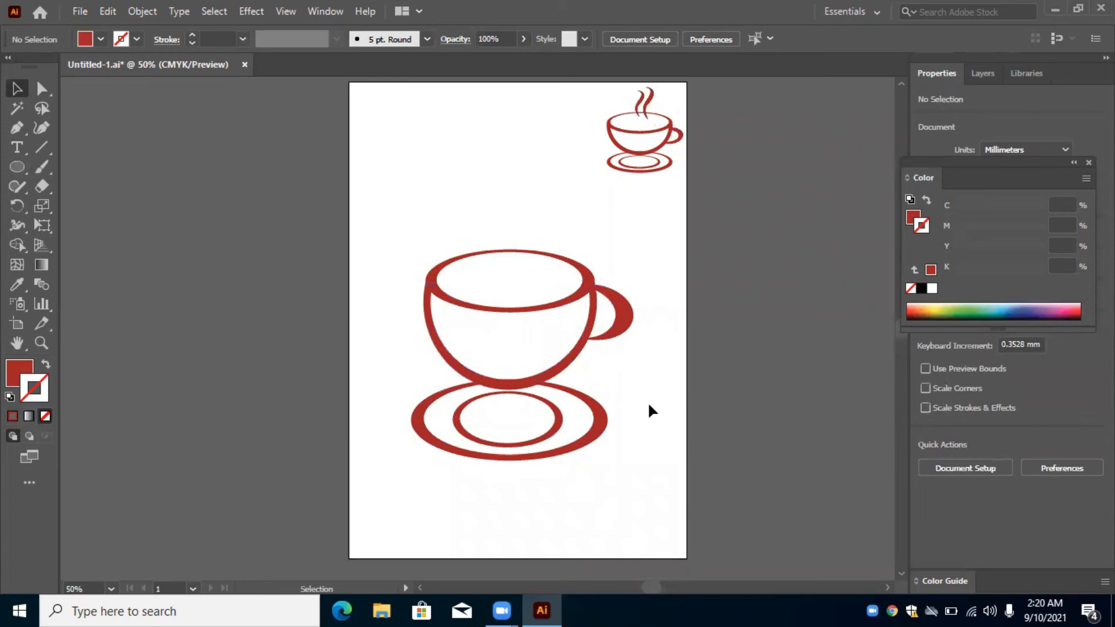
scroll(648, 402, "up", 1)
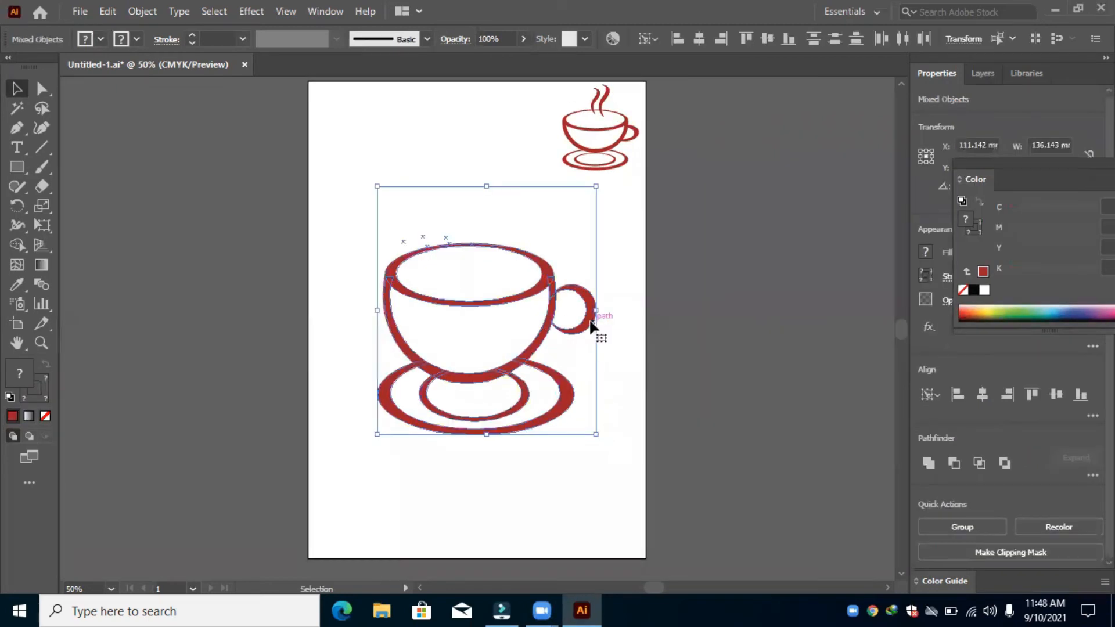
Move the whole large cup off the artboard onto the empty pasteboard beside it
left_click_drag(591, 321, 897, 342)
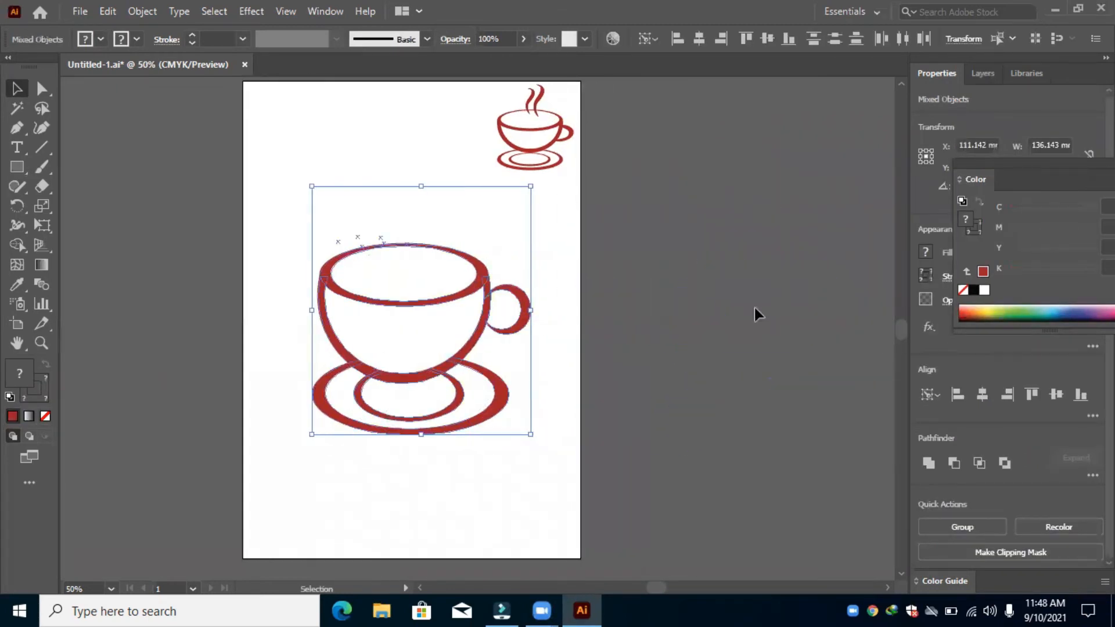
left_click_drag(526, 320, 845, 344)
left_click(419, 296)
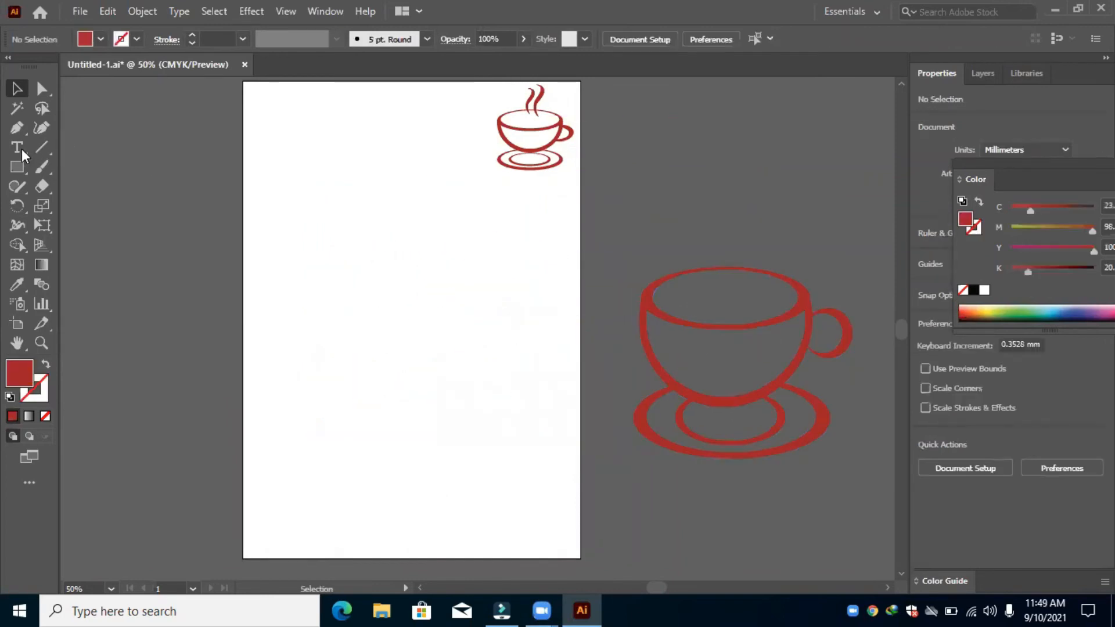
Draw a closed S-shaped steam wisp with the Pen tool on the empty artboard and thicken its upper curve
left_click(23, 127)
left_click(374, 214)
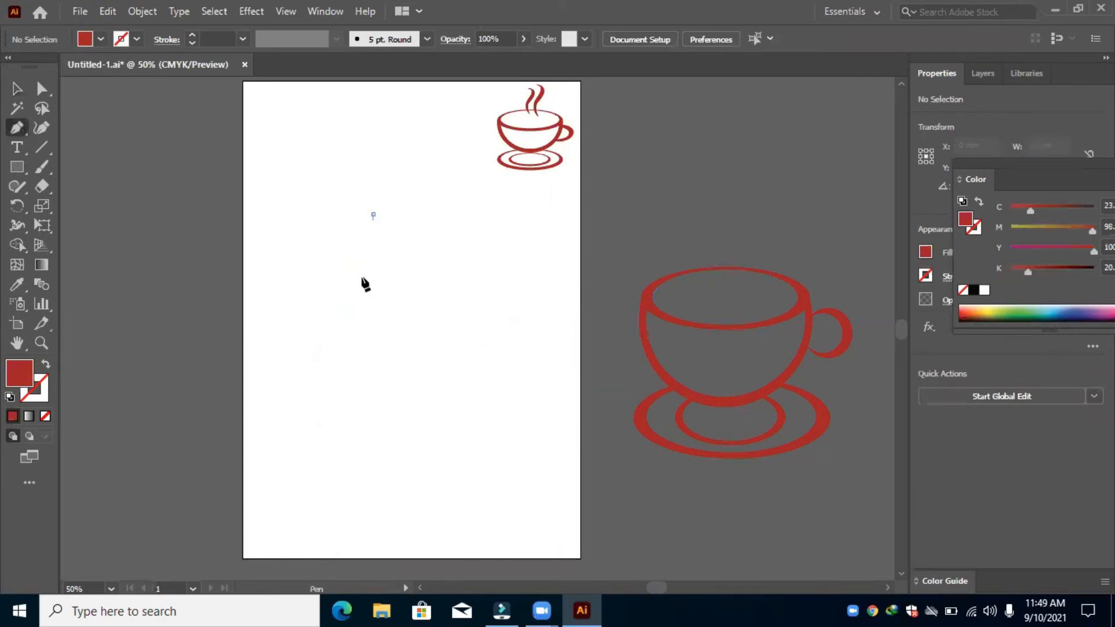
left_click(355, 293)
left_click_drag(353, 297, 312, 321)
left_click(354, 293)
left_click_drag(332, 363, 413, 264)
left_click(372, 289)
left_click_drag(373, 214, 348, 168)
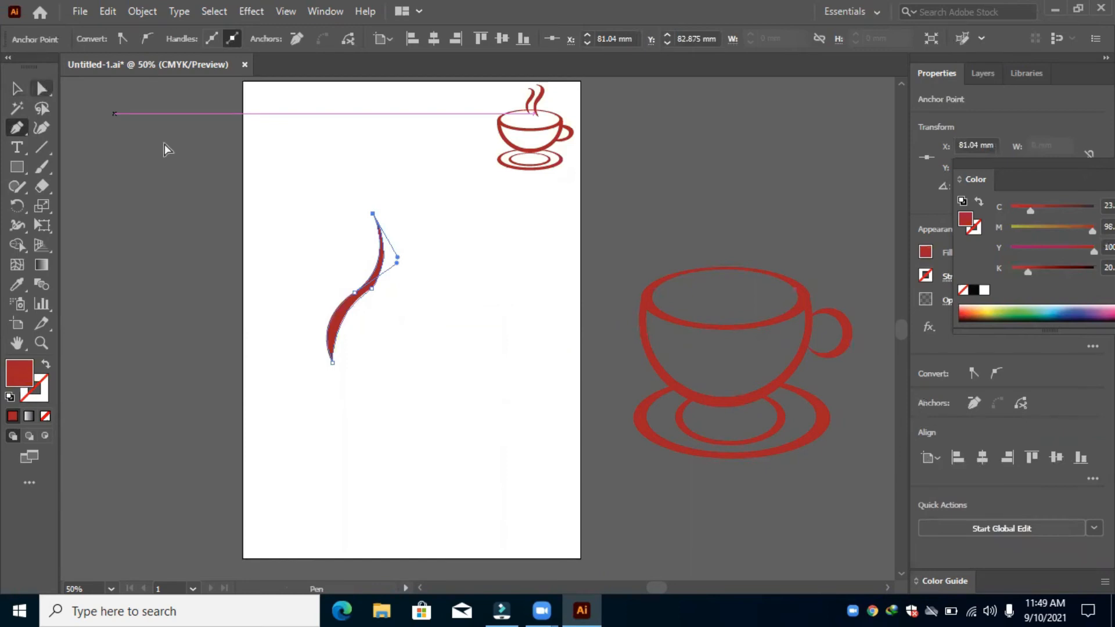
mouse_move(336, 200)
left_mouse_down()
mouse_move(399, 256)
mouse_move(402, 242)
mouse_move(391, 255)
mouse_move(412, 250)
left_mouse_up()
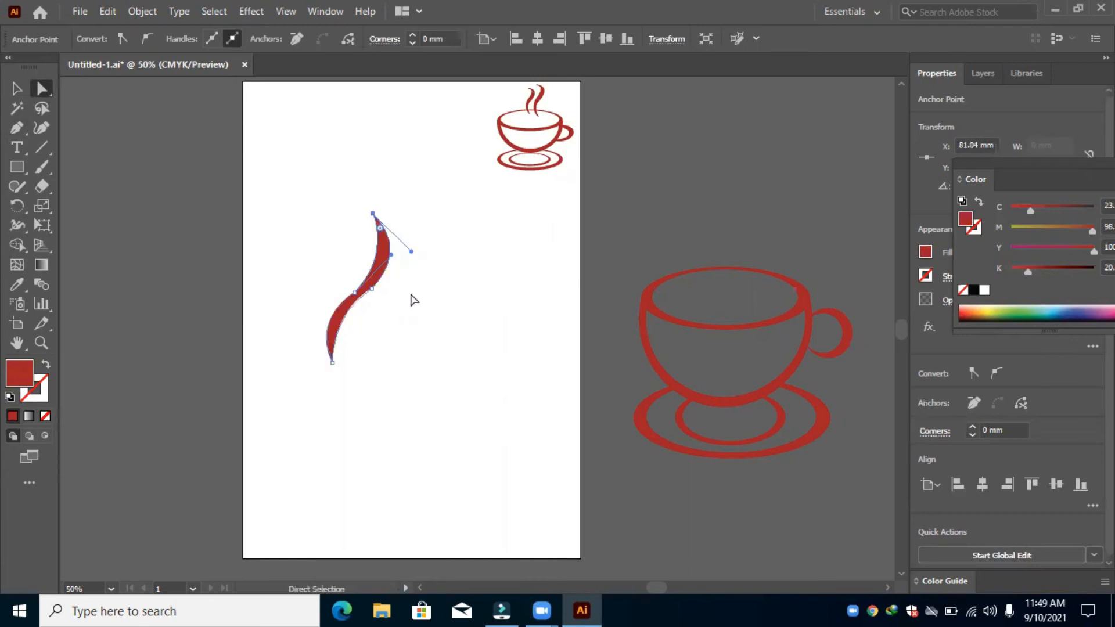
left_click(23, 86)
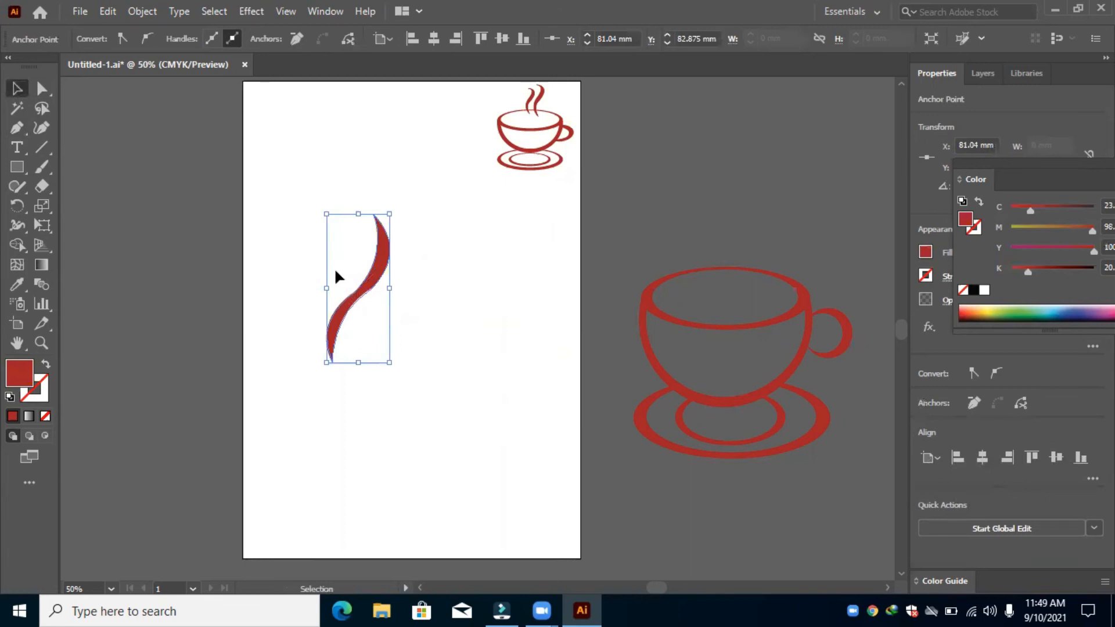
Move the steam wisp up the artboard and adjust its upper and lower curve handles for a smoother, slimmer S shape
left_click_drag(316, 269, 444, 336)
left_click_drag(386, 286, 401, 204)
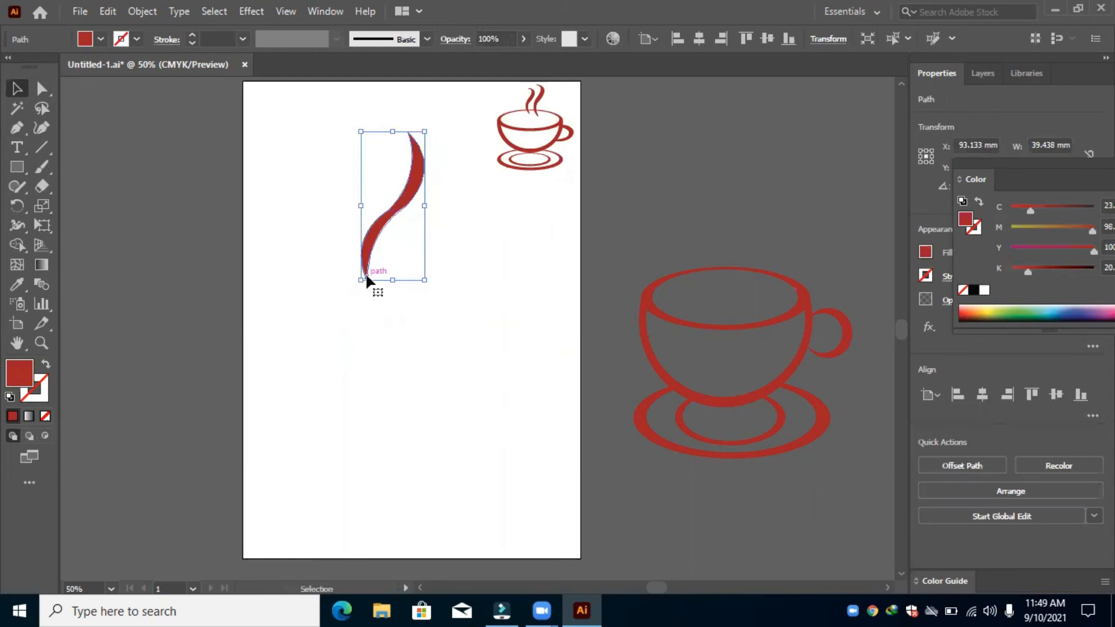
left_click(354, 284)
key("a")
left_click_drag(455, 262, 356, 289)
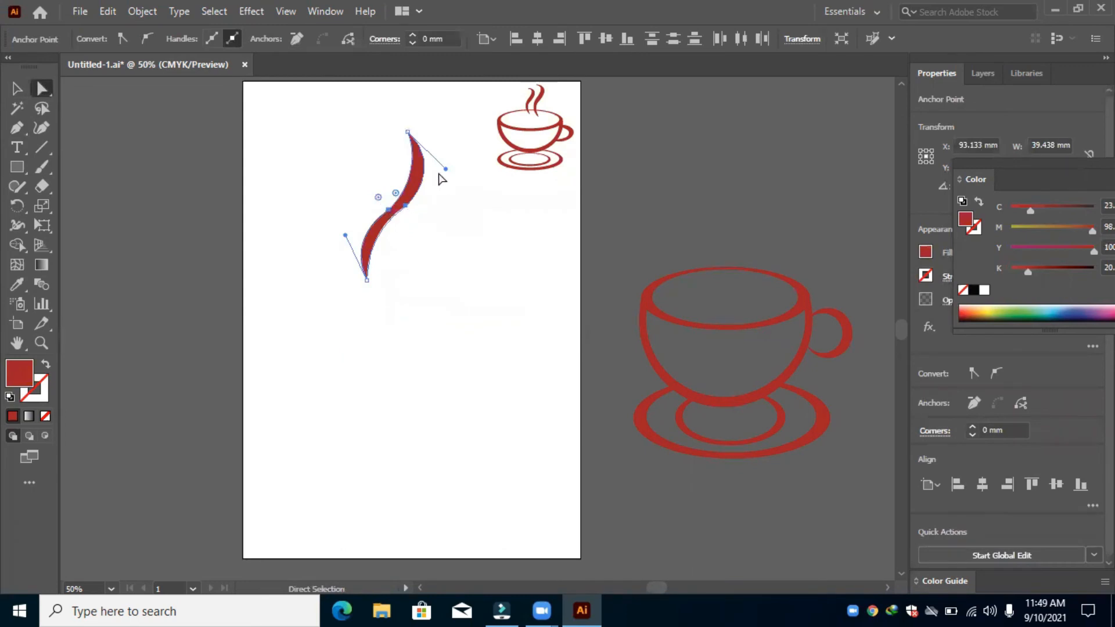
left_click_drag(446, 169, 447, 176)
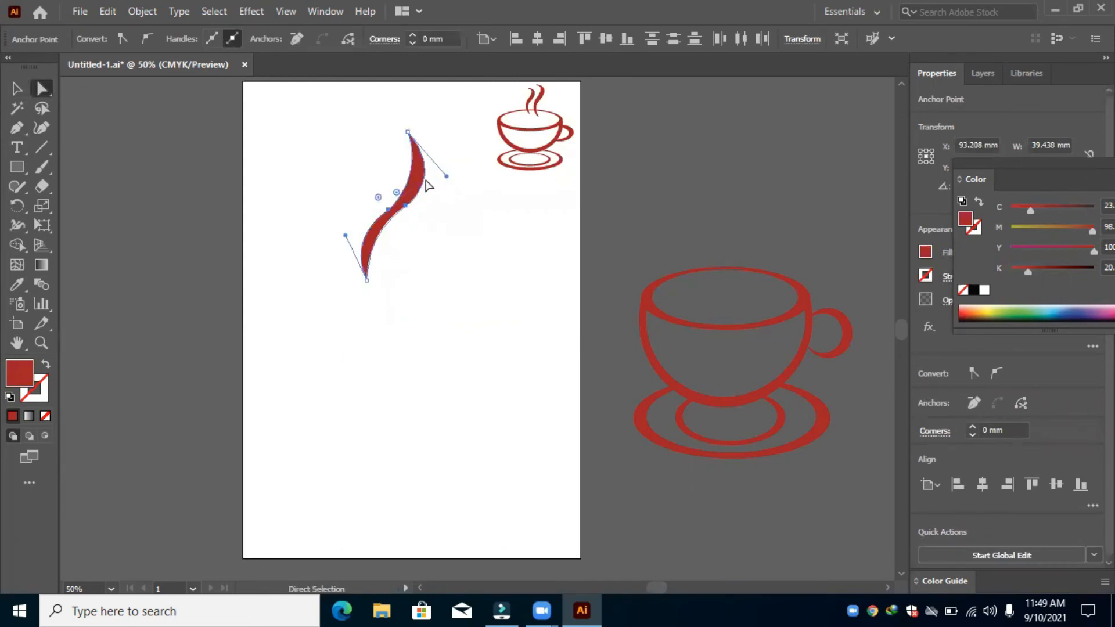
left_click(388, 209)
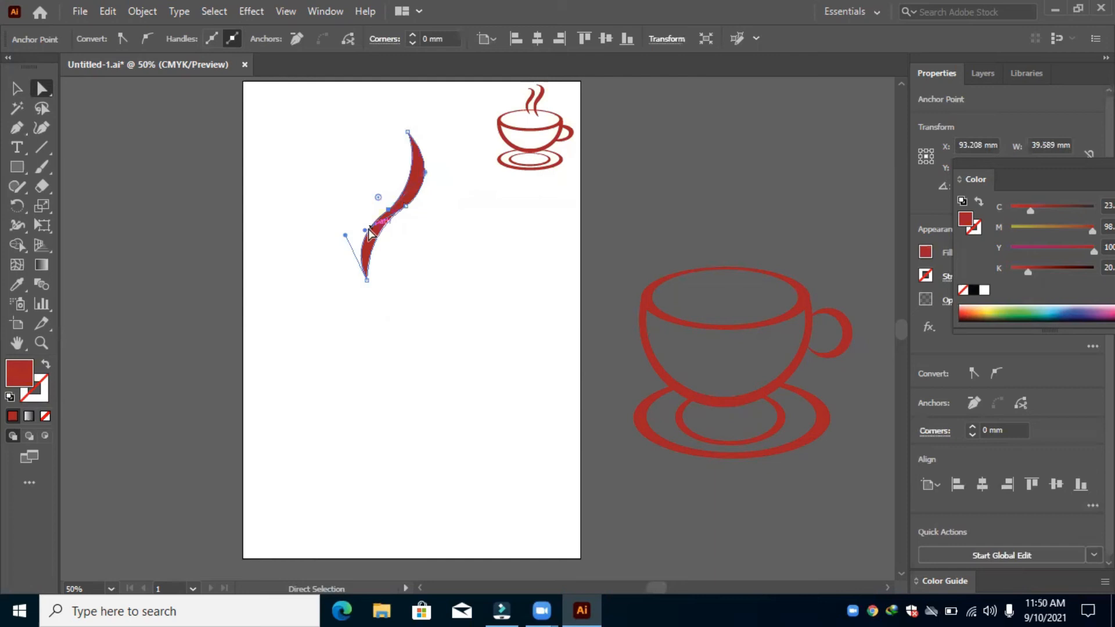
mouse_move(366, 232)
left_mouse_down()
mouse_move(368, 249)
mouse_move(352, 238)
left_mouse_up()
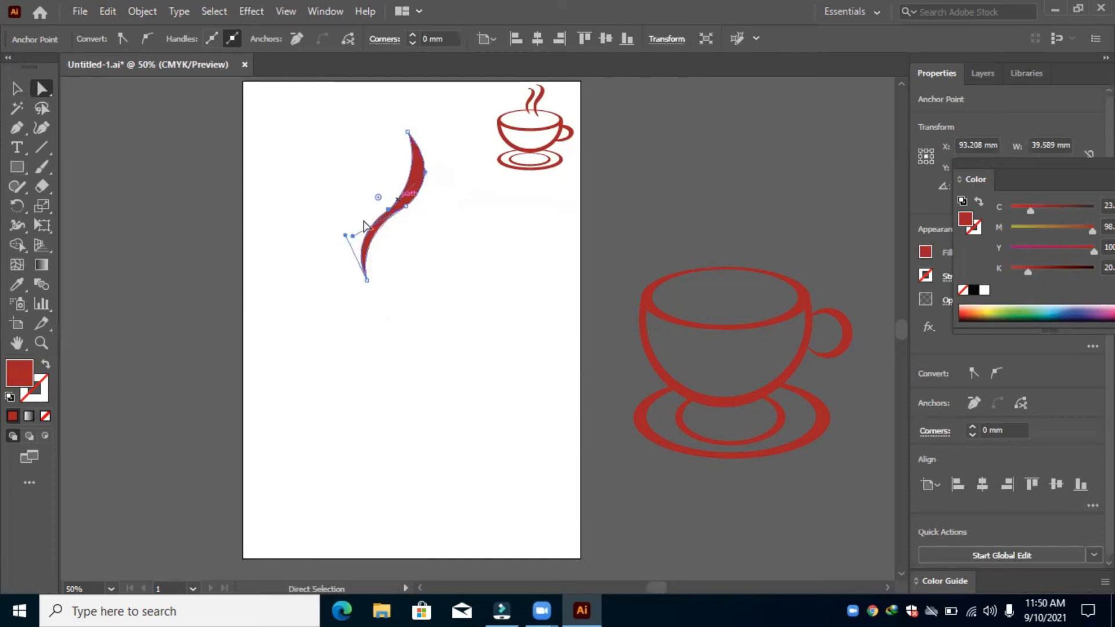
left_click_drag(430, 172, 433, 182)
left_click(436, 280)
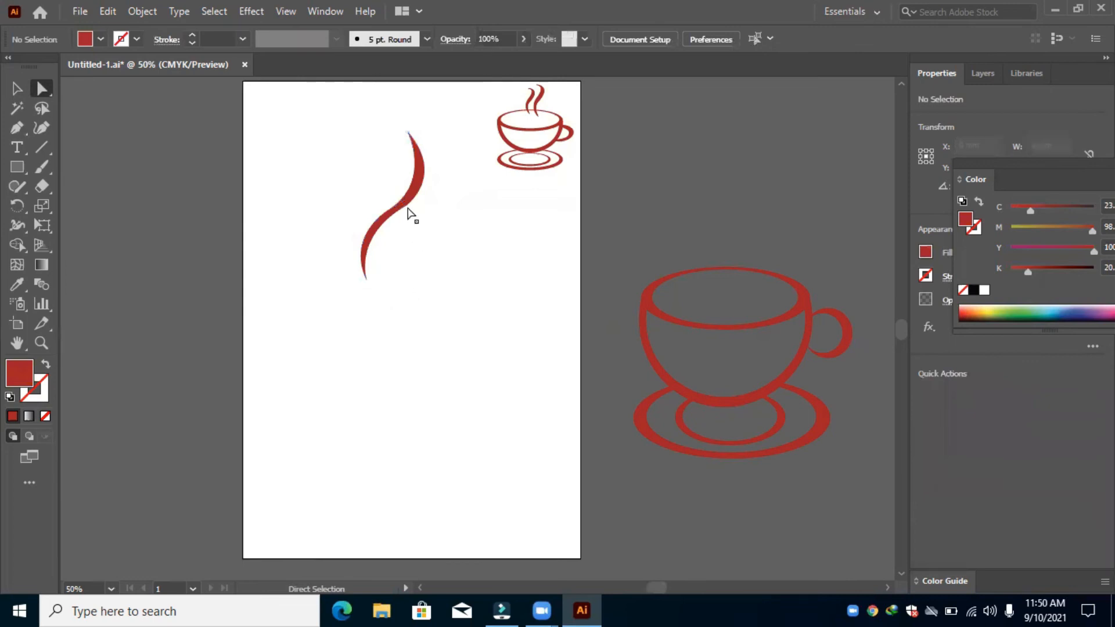
Scale the steam wisp down to about 22 × 44 mm, rotate it so it stands more upright, and shift it slightly
left_click(426, 173)
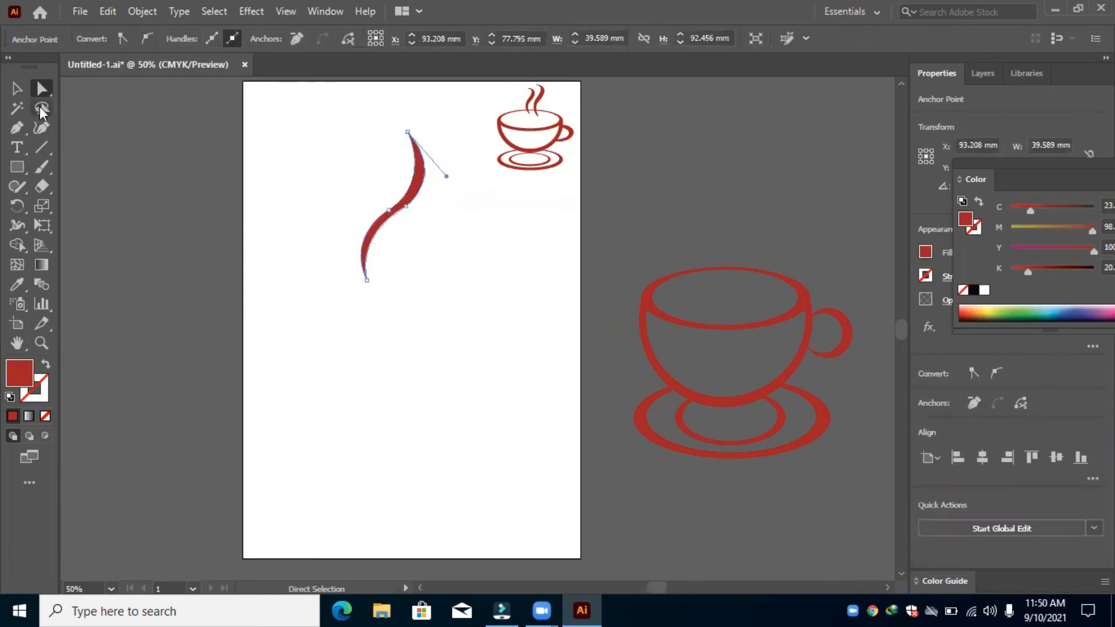
key("v")
left_click_drag(359, 130, 389, 210)
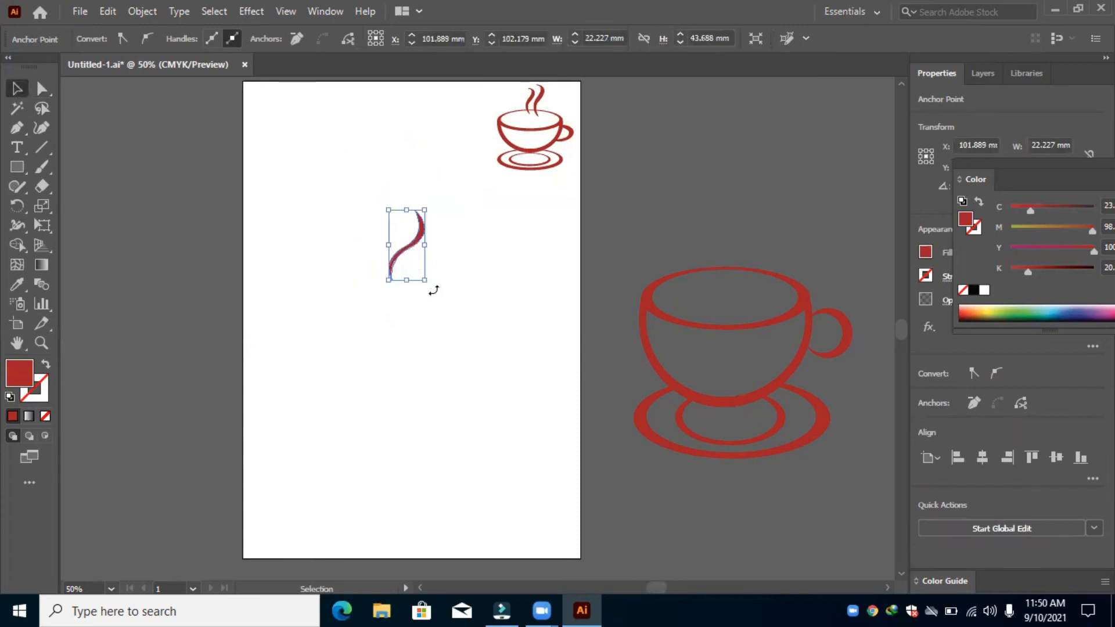
mouse_move(433, 273)
left_mouse_down()
mouse_move(443, 259)
mouse_move(428, 276)
mouse_move(418, 262)
left_mouse_up()
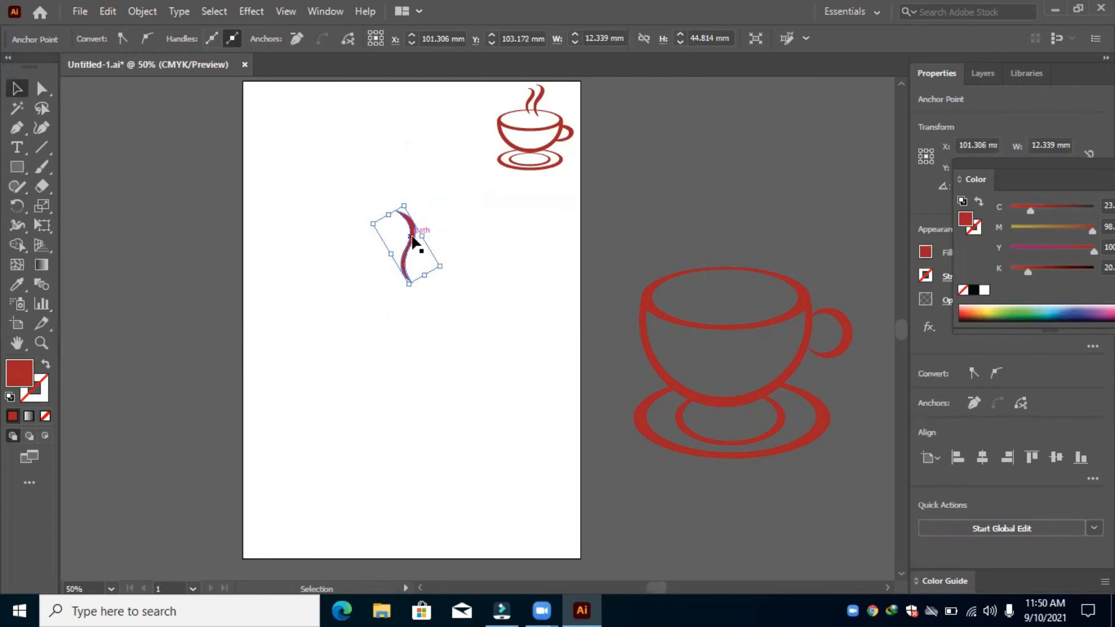
left_click_drag(413, 239, 417, 241)
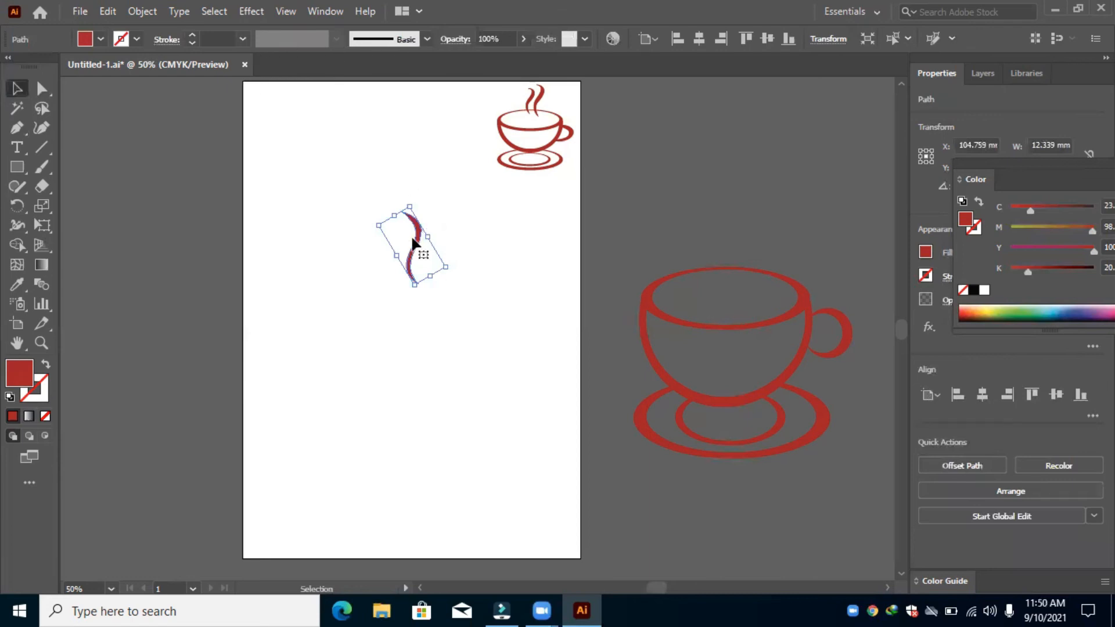
Give the steam wisp a red stroke matching its fill, with a weight of 6 pt
left_click(11, 416)
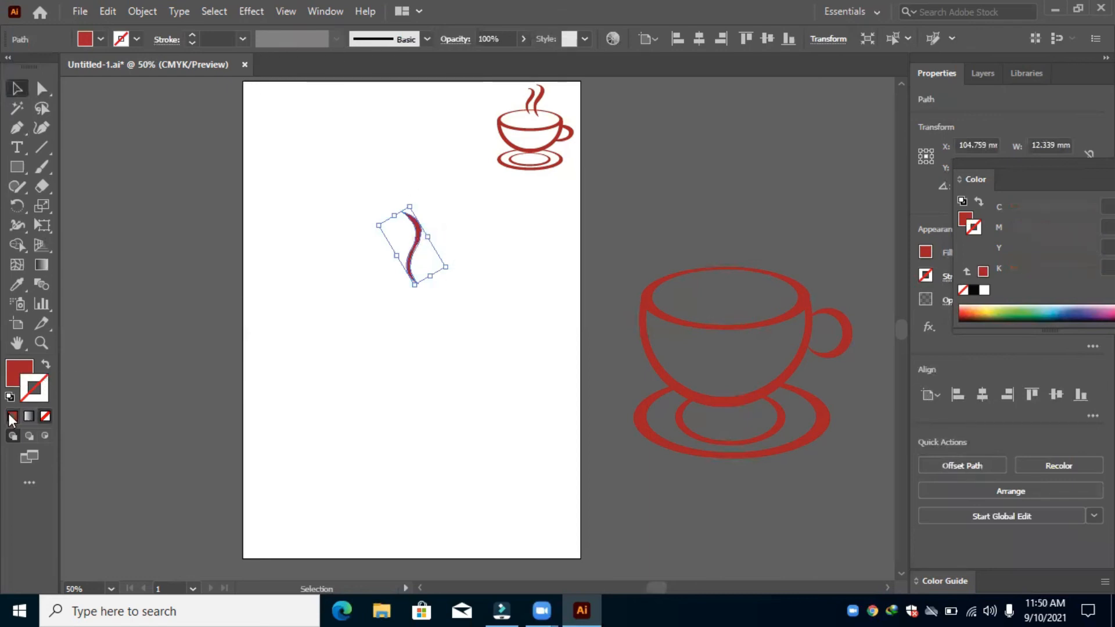
left_click(11, 416)
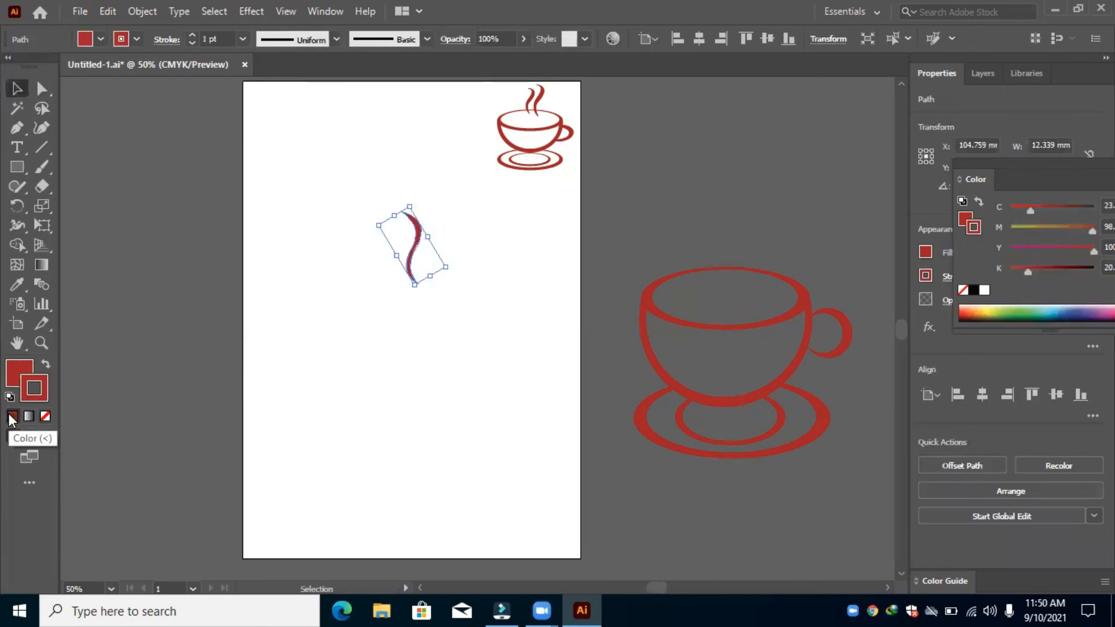
left_click(242, 38)
left_click(254, 164)
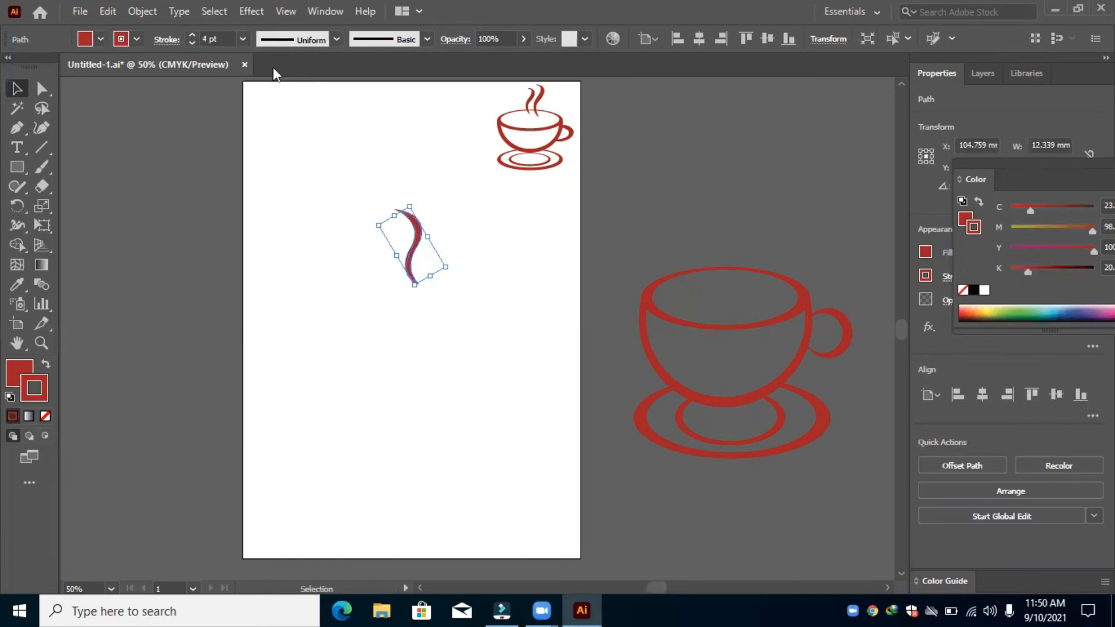
left_click(242, 39)
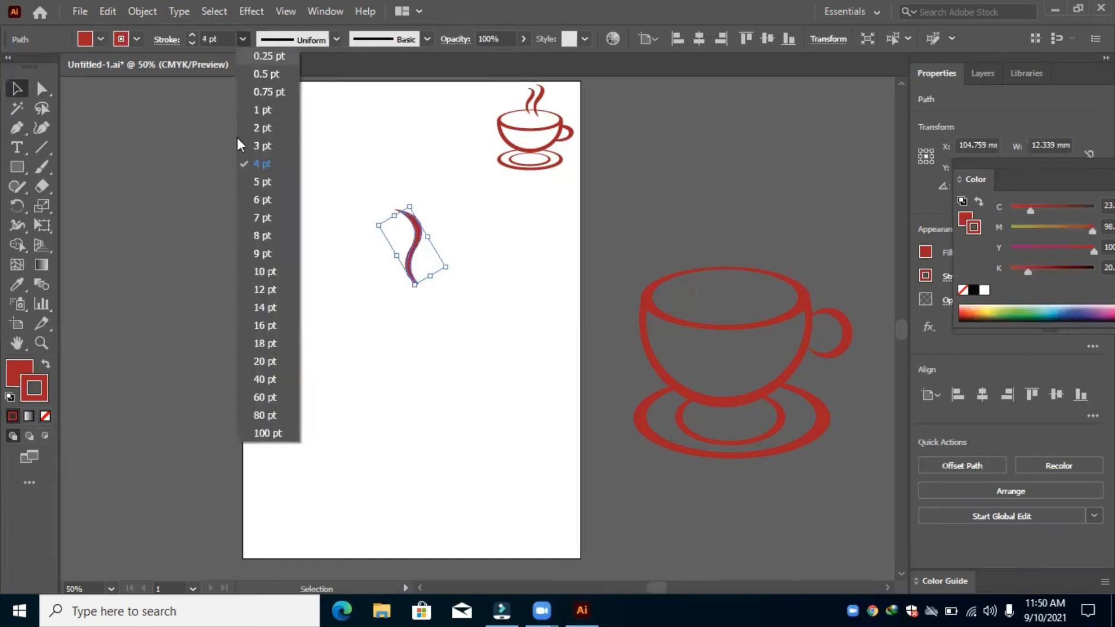
left_click(254, 203)
left_click(438, 291)
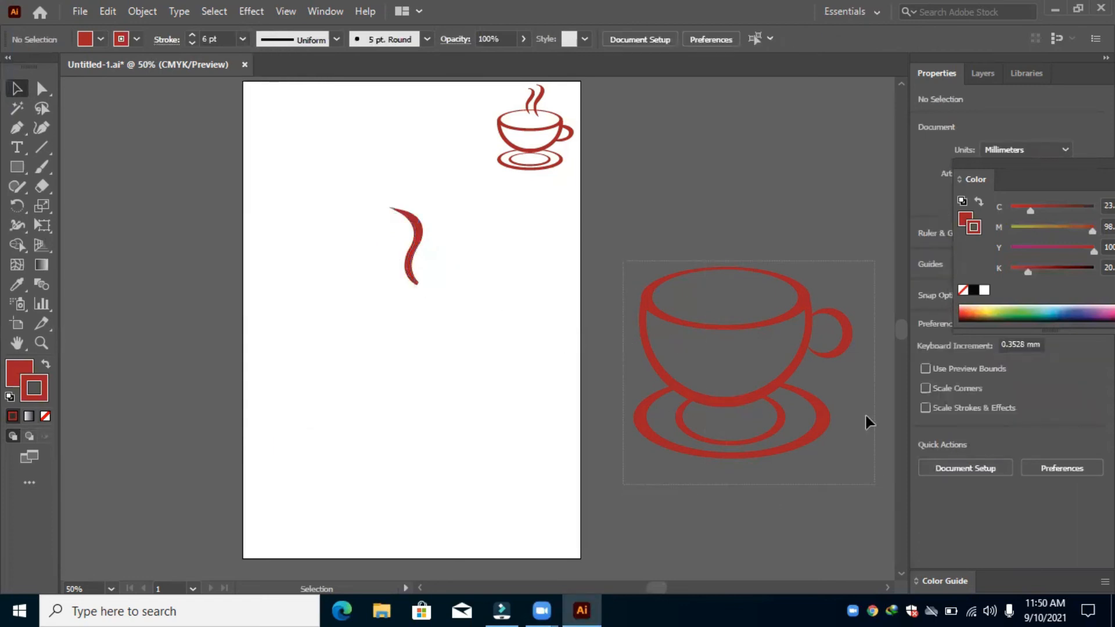
Move the complete large cup back onto the artboard beneath the steam and place the wisp's lower end inside the rim
left_click(842, 356)
left_click_drag(838, 348, 507, 343)
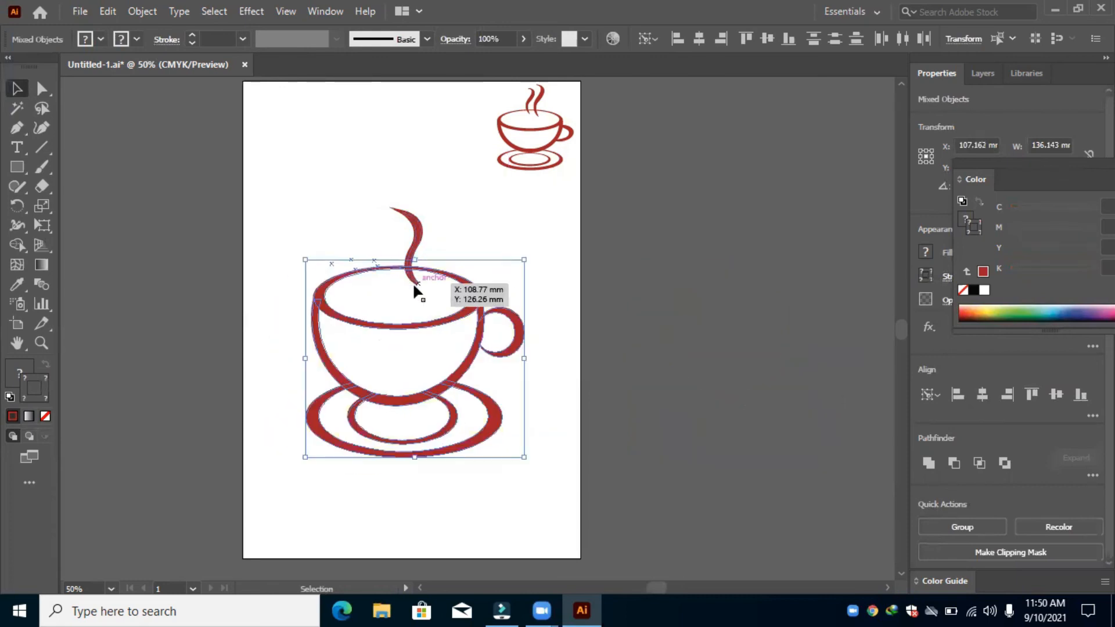
left_click(414, 285)
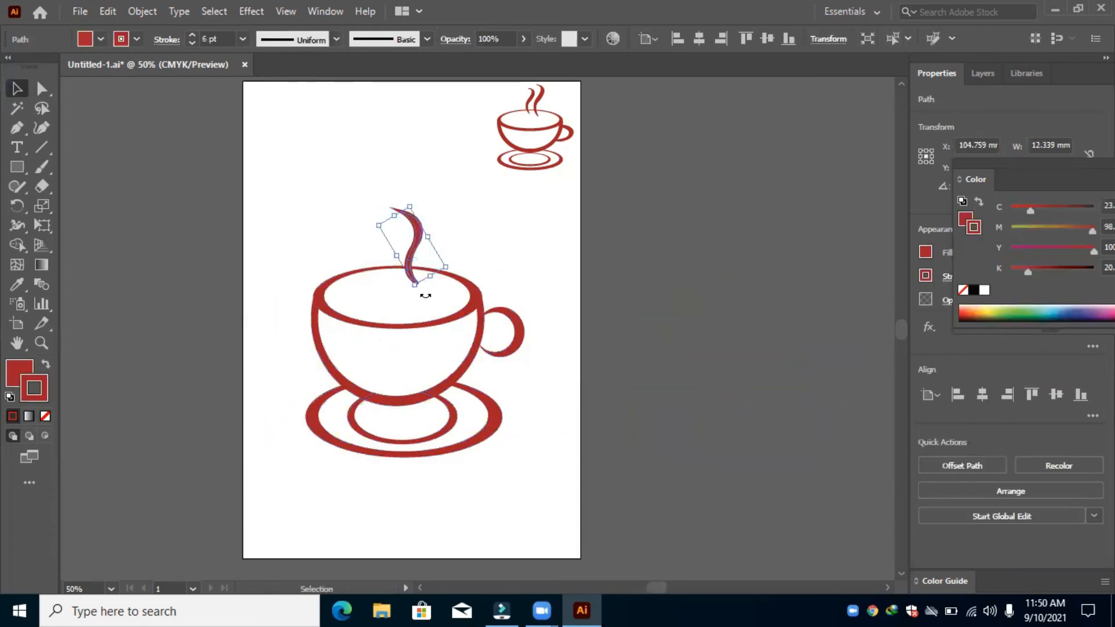
left_click_drag(412, 248, 405, 254)
left_click(444, 235)
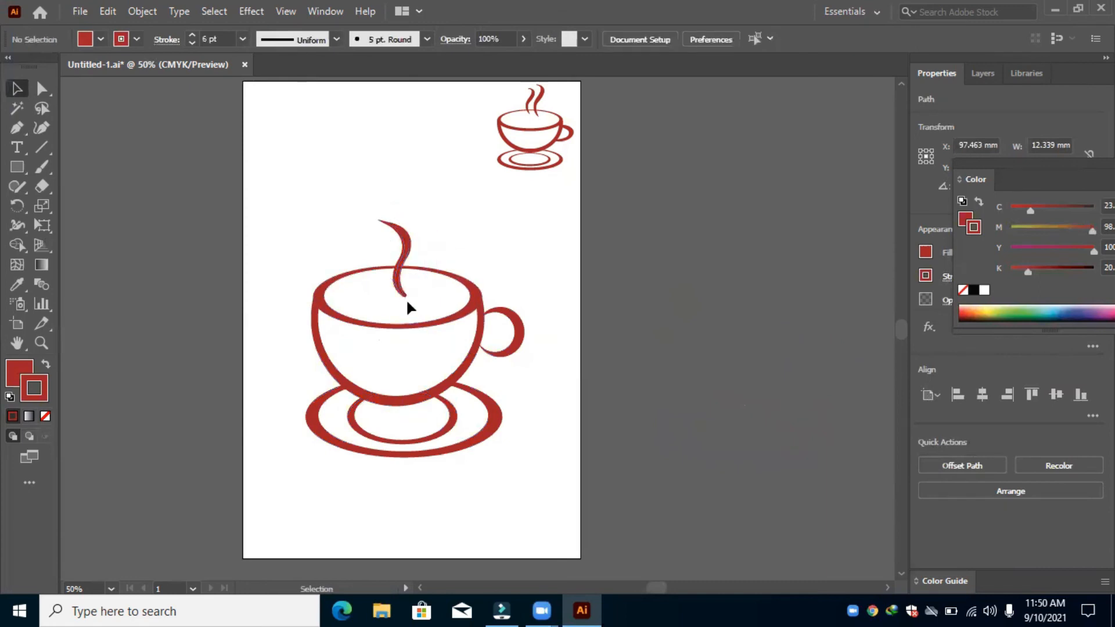
Apply the lens-shaped variable width profile, tapered at both ends, to the steam wisp's stroke
left_click(394, 267)
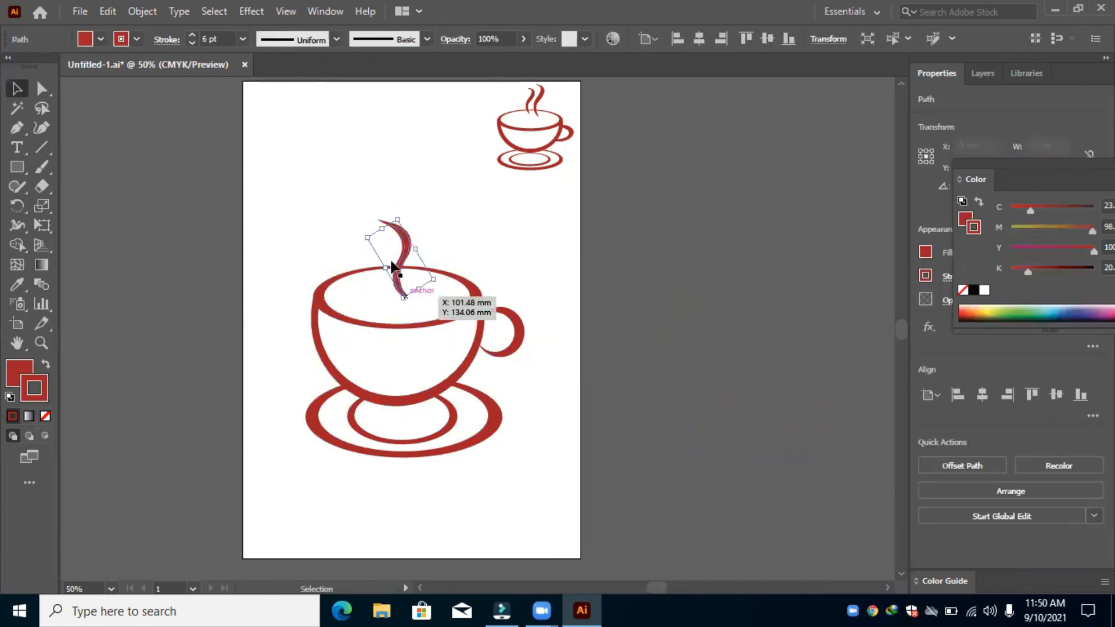
left_click(336, 37)
left_click(290, 114)
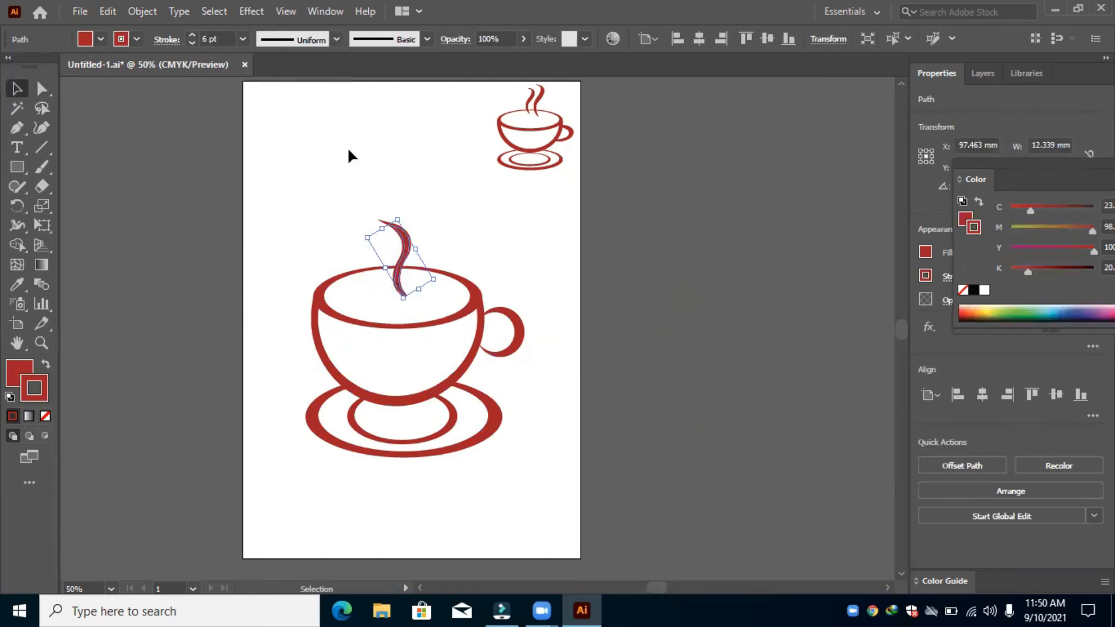
left_click(434, 313)
left_click(403, 295)
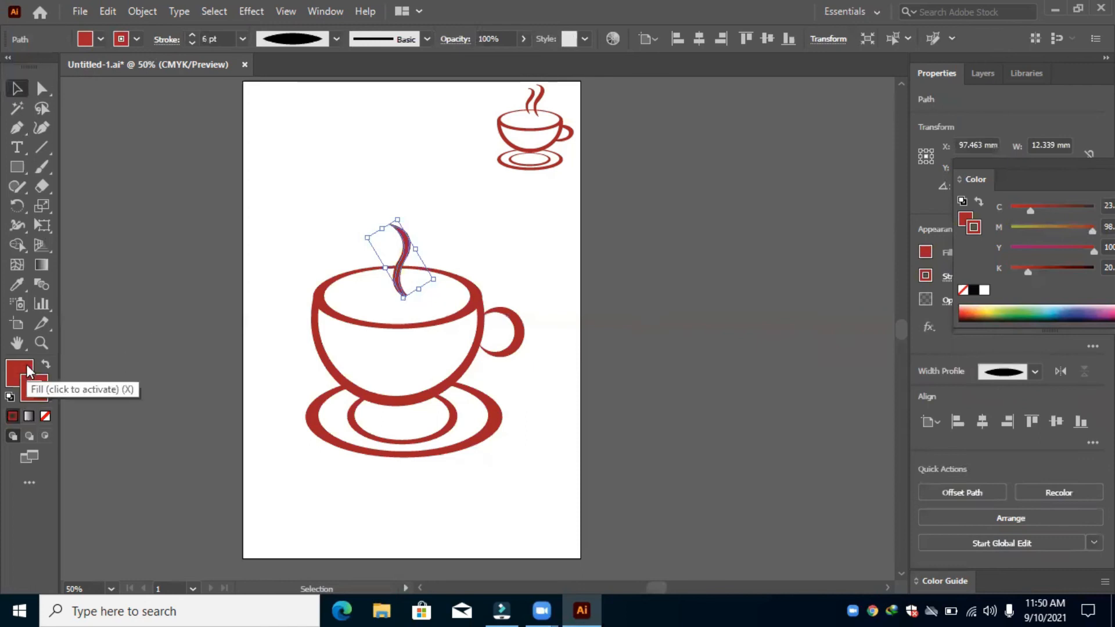
Duplicate the steam wisp to form three side by side above the cup, with the rightmost wisp larger than the others
mouse_move(410, 255)
left_mouse_down()
mouse_move(415, 286)
mouse_move(425, 252)
left_mouse_up()
left_click_drag(414, 198, 411, 180)
left_click_drag(465, 265, 393, 272)
left_click(406, 248)
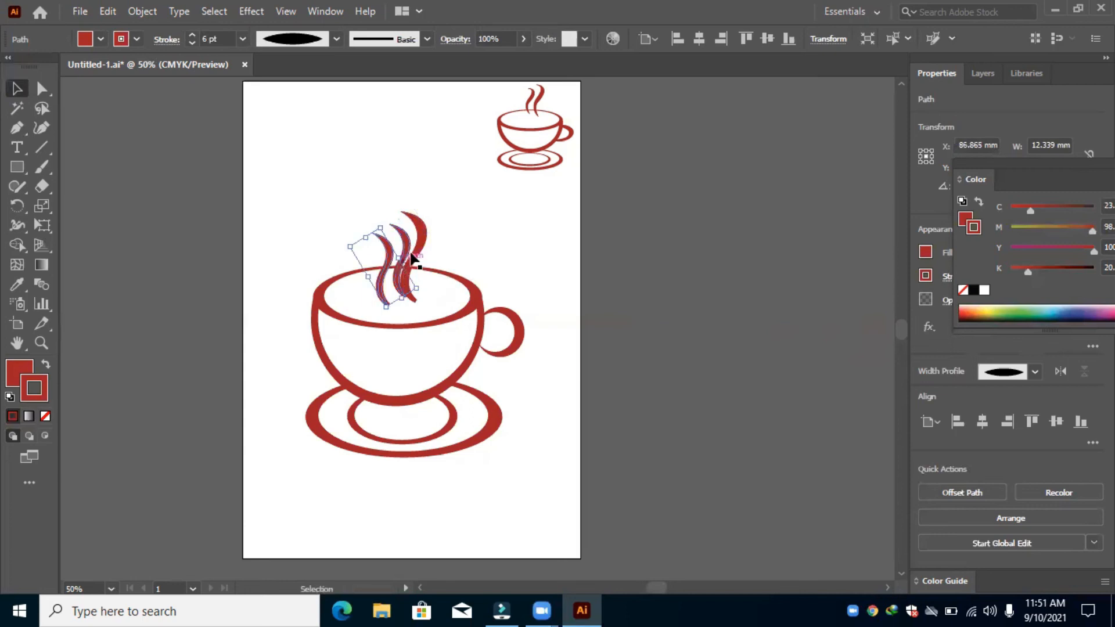
left_click(422, 251)
left_click(457, 223)
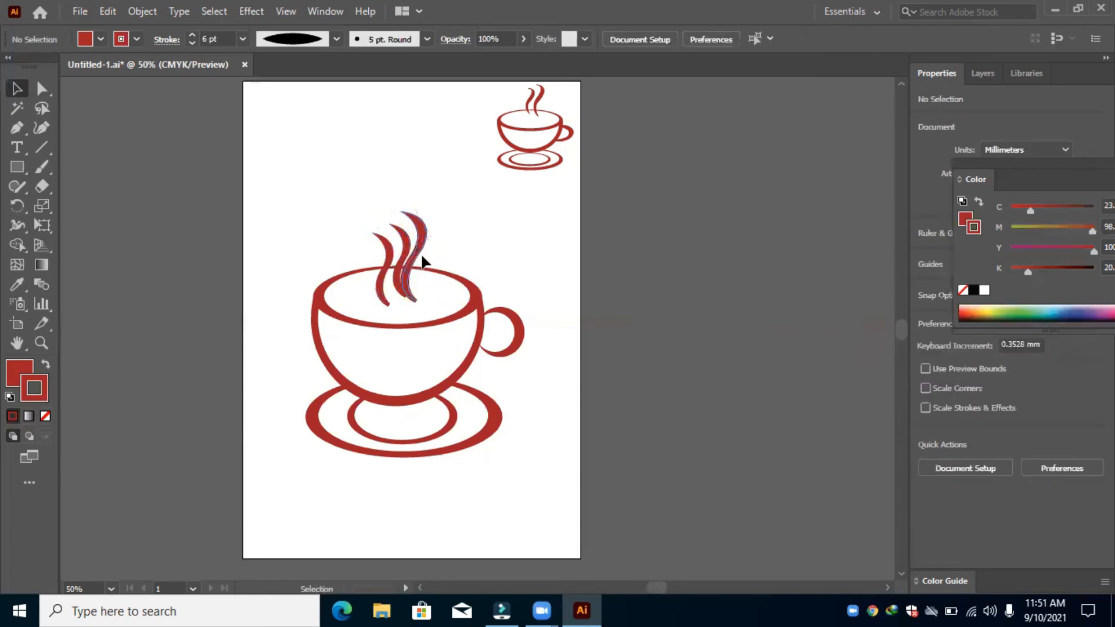
Nudge the middle steam wisp slightly left to separate it from the larger wisp
left_click(397, 263)
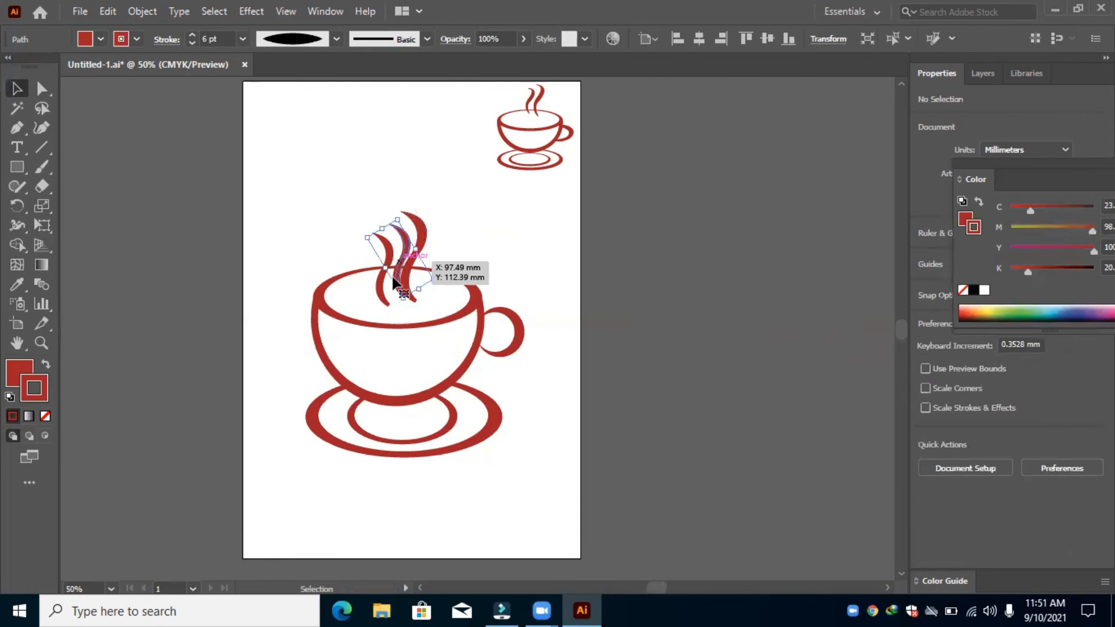
left_click_drag(395, 276, 389, 279)
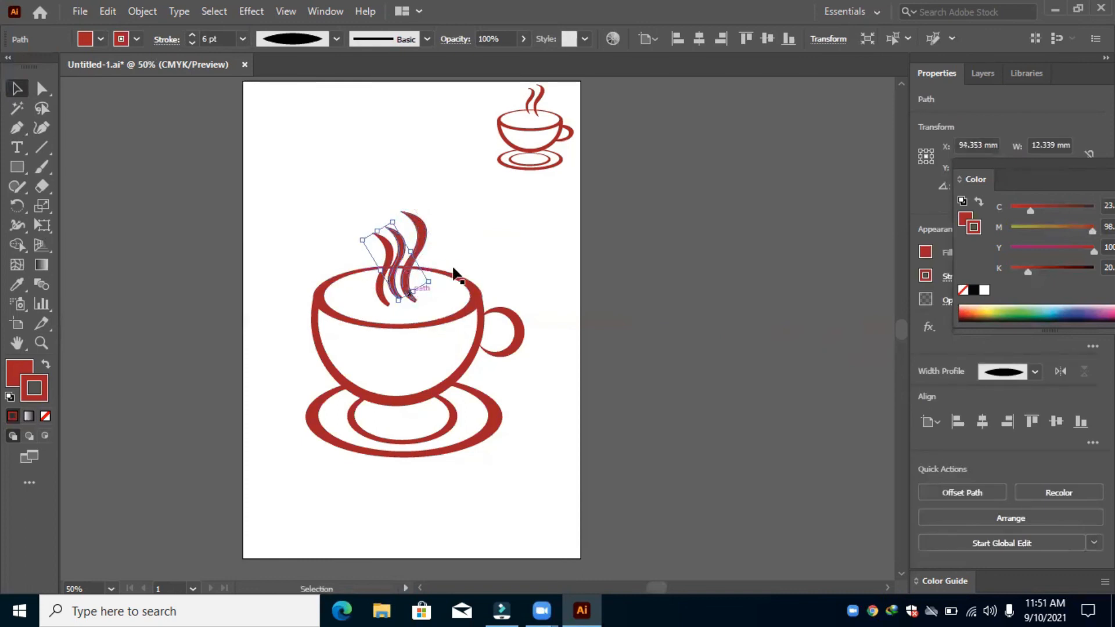
left_click(548, 313)
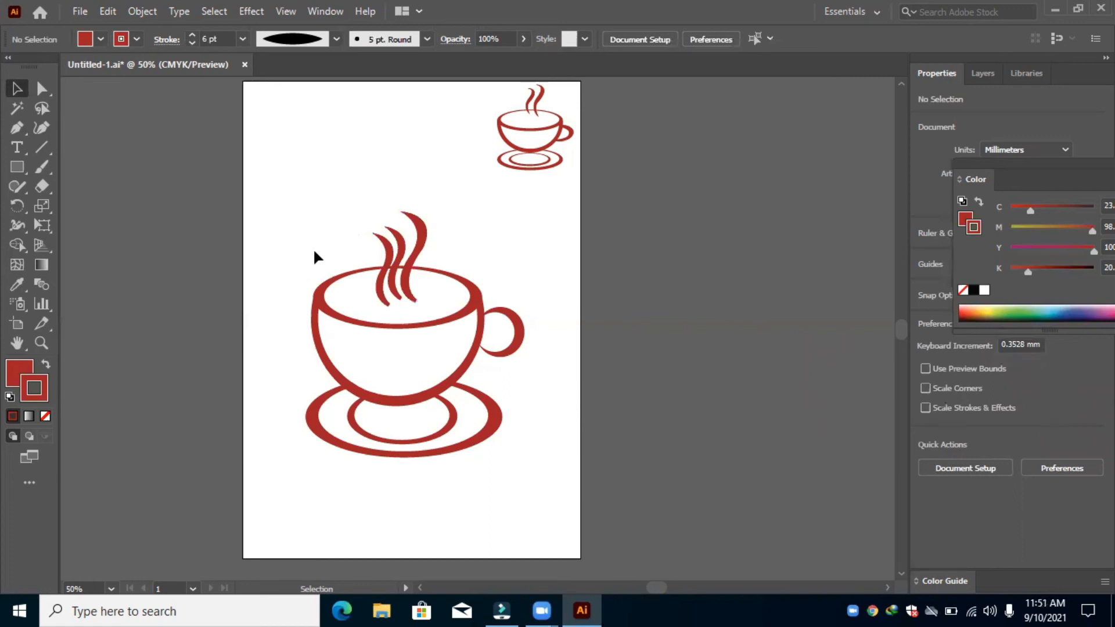
Reduce the stroke weight of all three steam wisps to 4 pt, and remove their stroke entirely
left_click(389, 302)
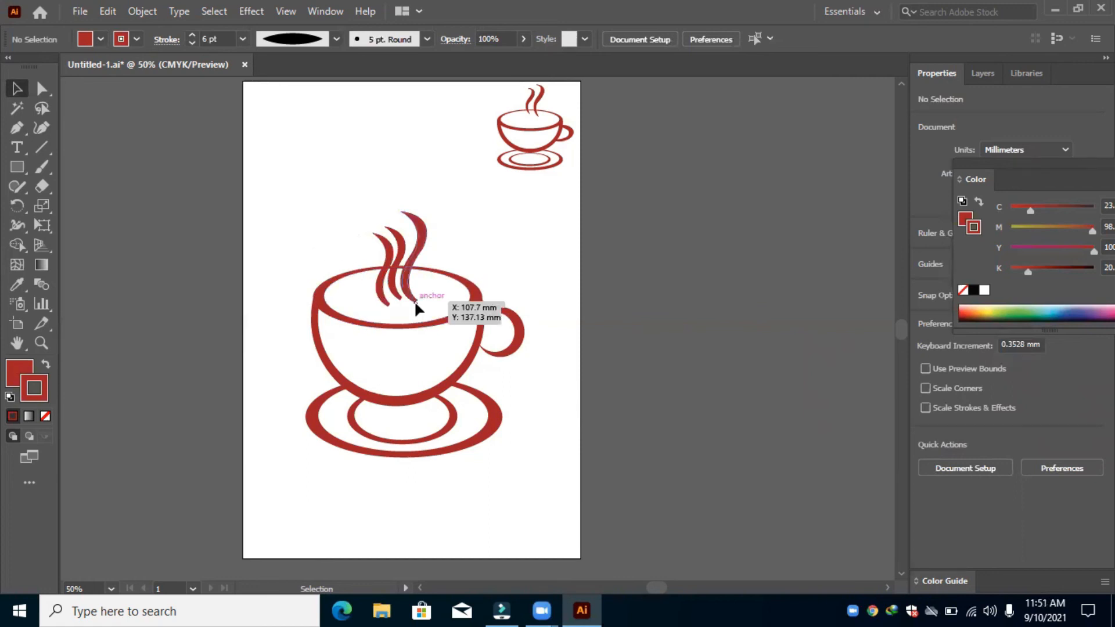
left_click(517, 247)
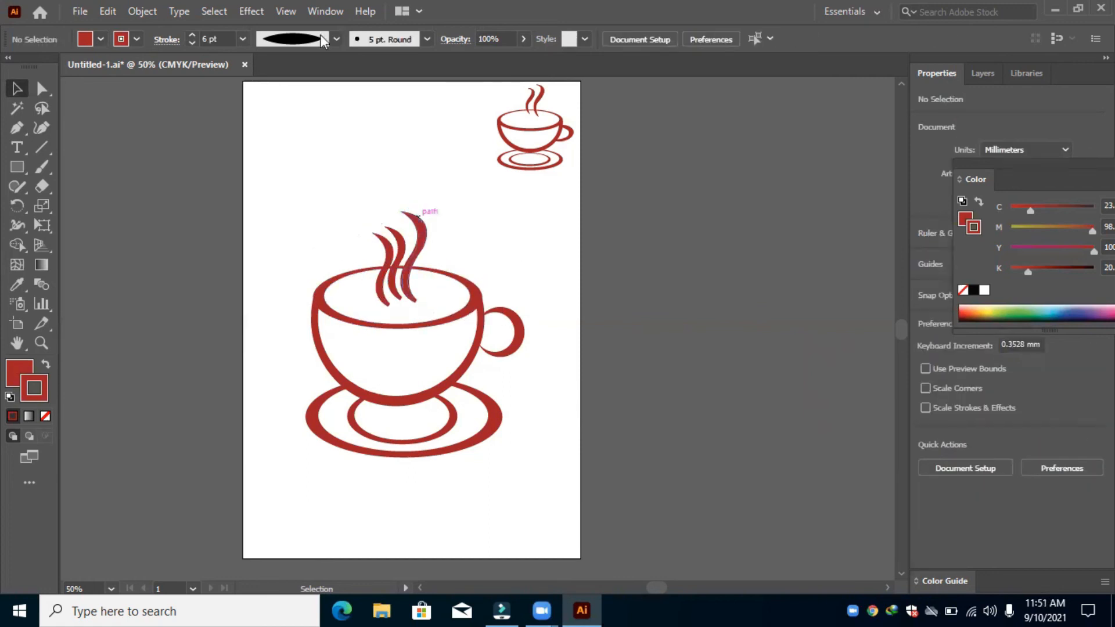
left_click(243, 39)
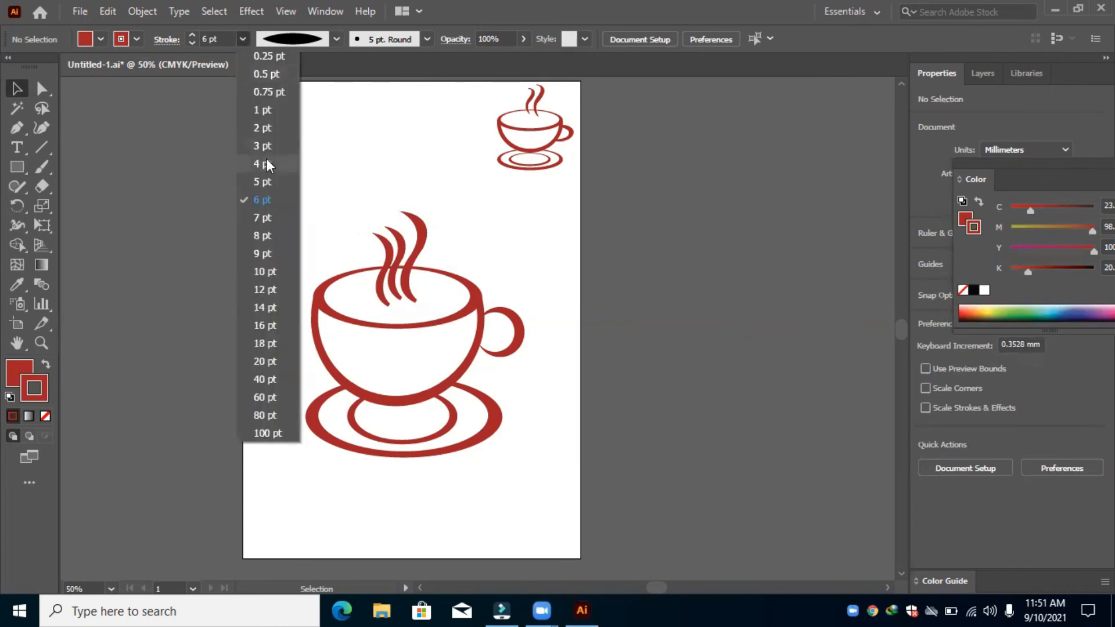
left_click(267, 165)
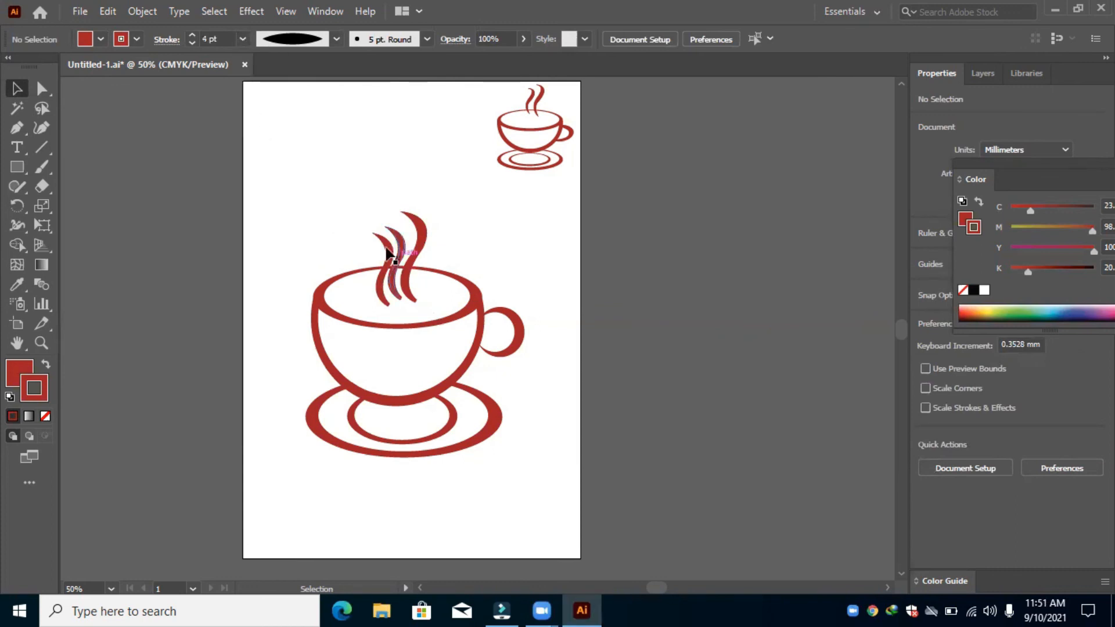
left_click(413, 256)
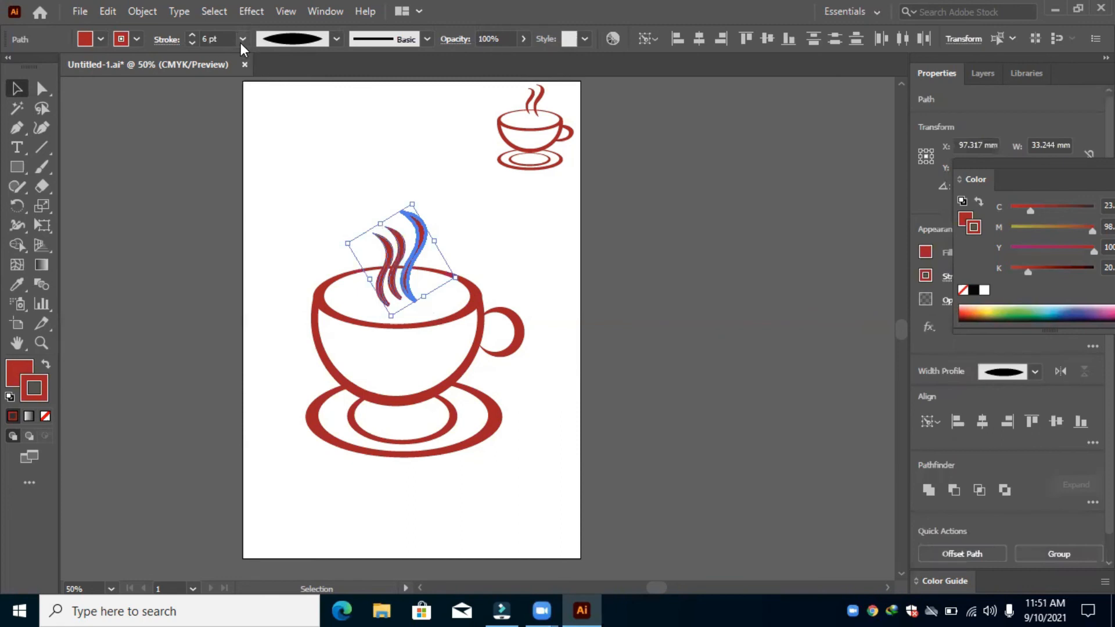
left_click(242, 39)
left_click(256, 164)
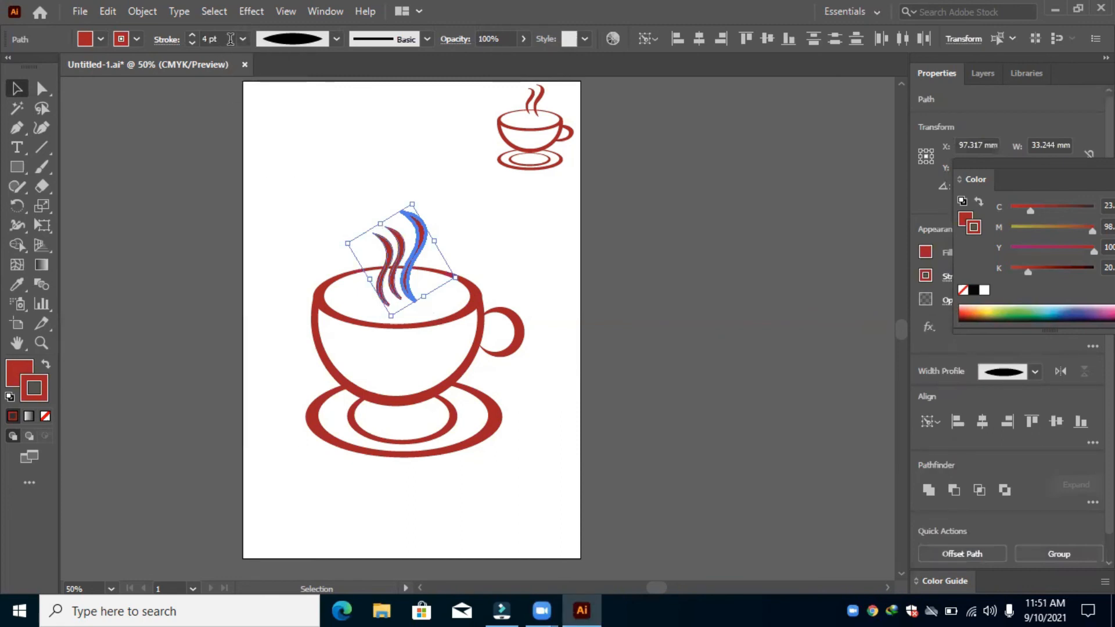
left_click(45, 416)
left_click(431, 238)
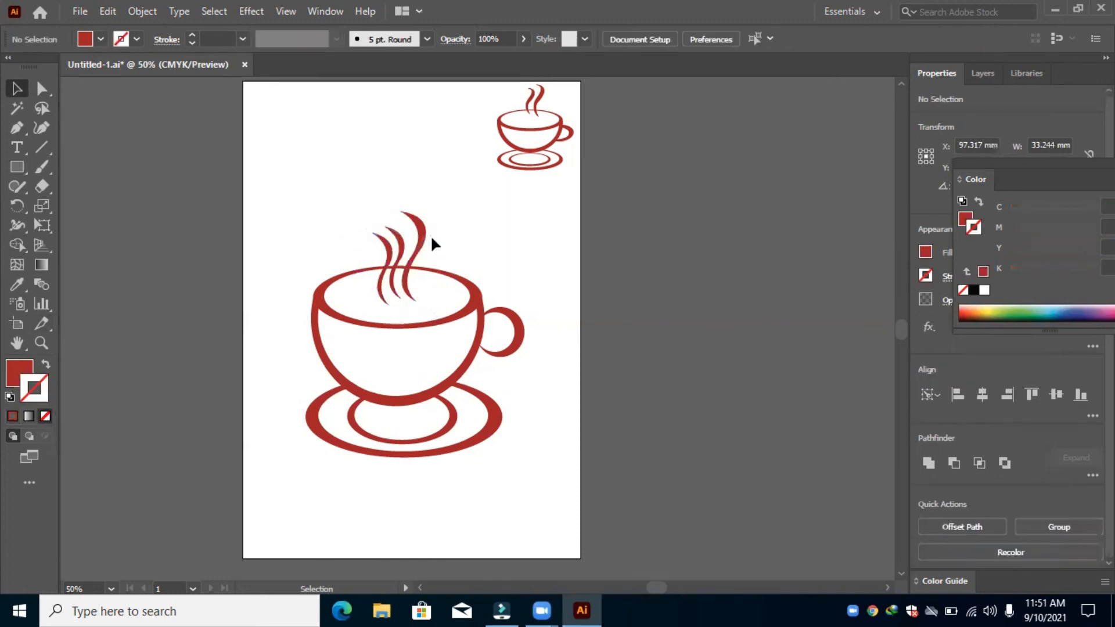
left_click(426, 246)
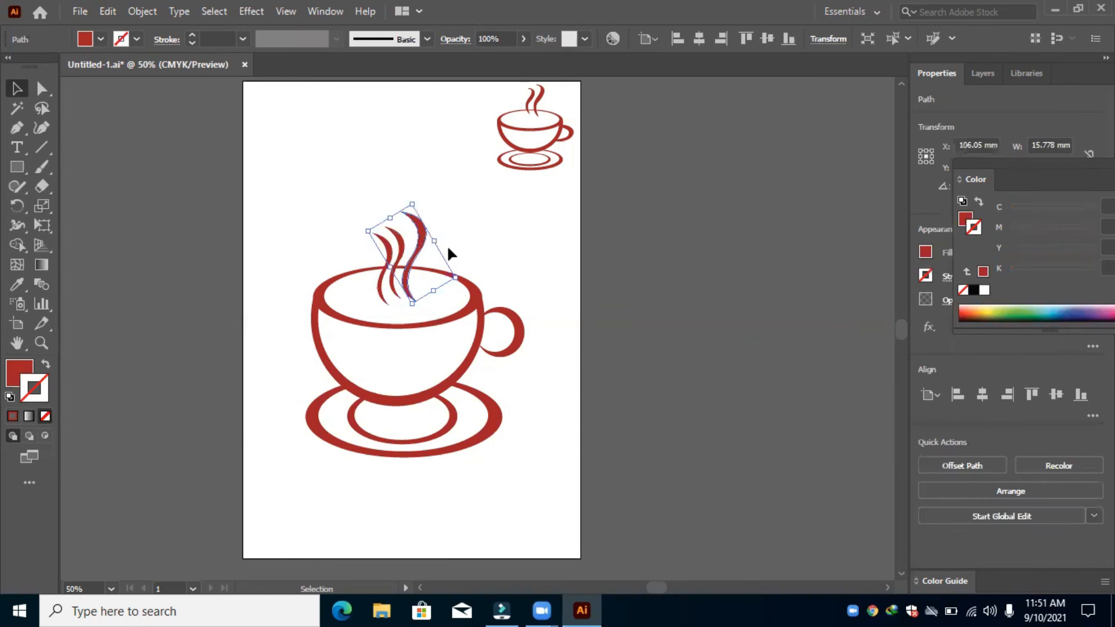
left_click(459, 256)
mouse_move(395, 242)
left_mouse_down()
mouse_move(472, 221)
mouse_move(401, 256)
left_mouse_up()
left_click(472, 238)
left_click_drag(471, 238, 409, 261)
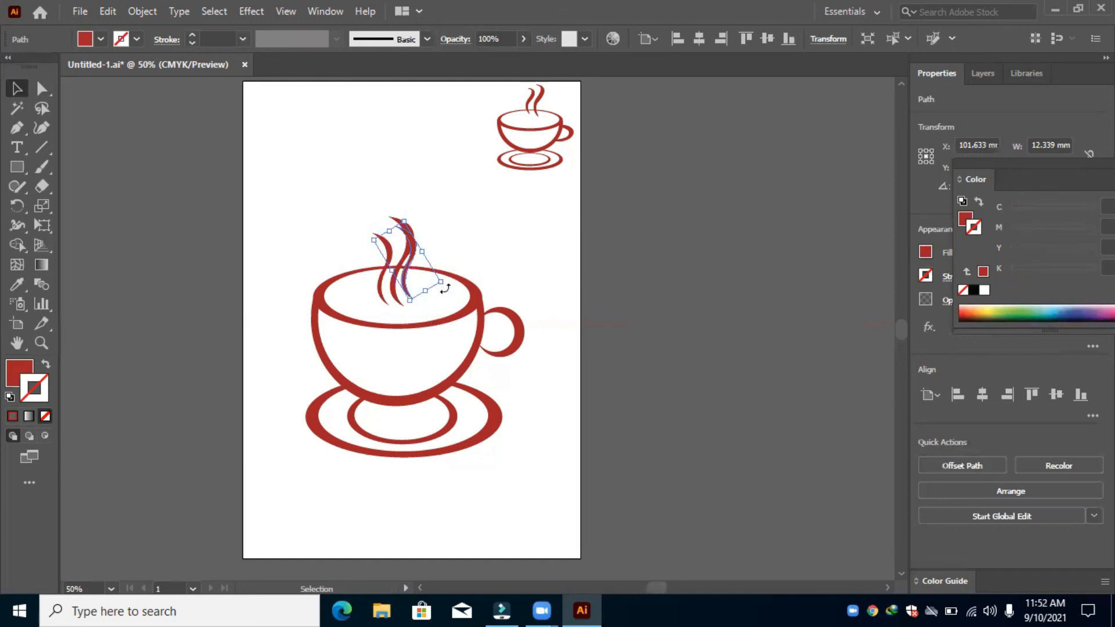
left_click_drag(445, 290, 424, 266)
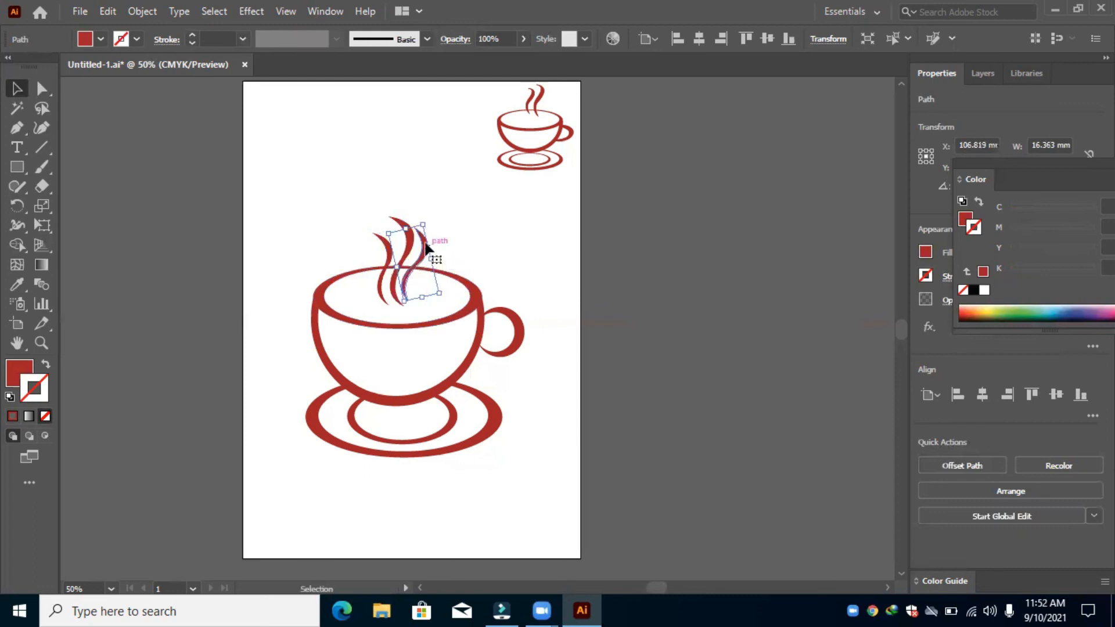
left_click_drag(426, 243, 430, 245)
left_click(463, 238)
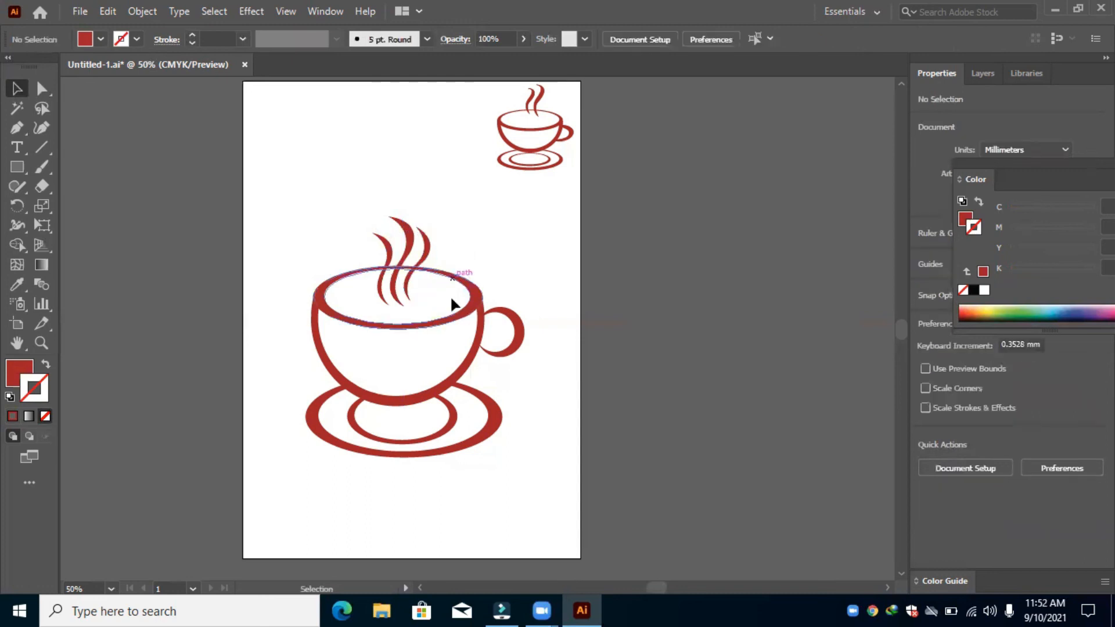
key("ctrl+z")
Reposition the steam wisps so the large one sits in the middle and the small middle one moves to its right
left_click(430, 235)
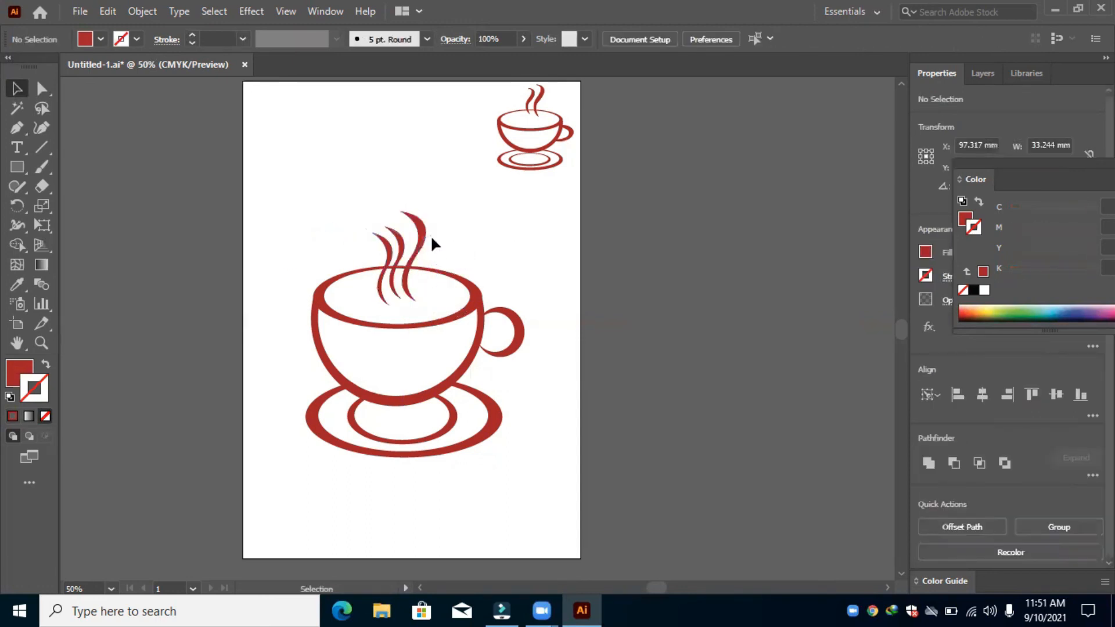
left_click(423, 238)
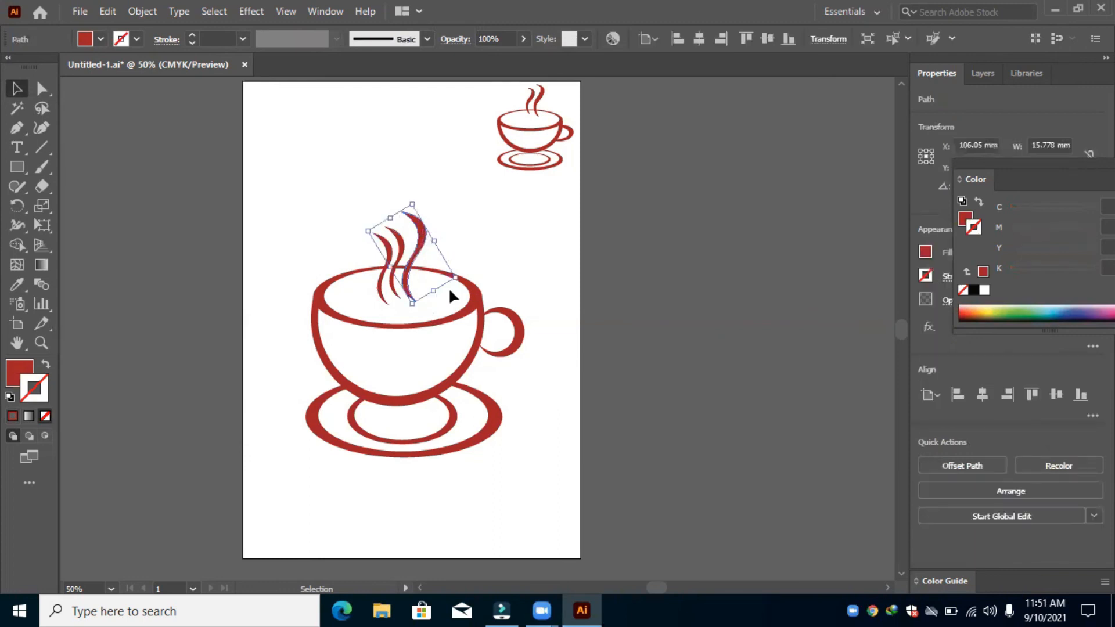
left_click(494, 244)
left_click(396, 245)
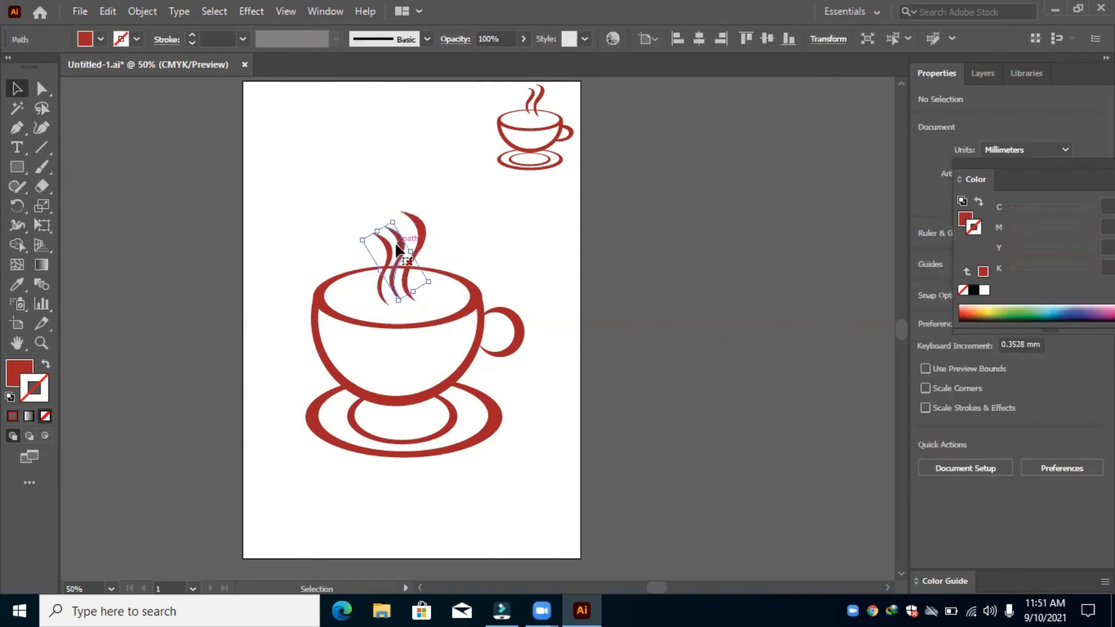
left_click_drag(395, 241, 410, 264)
left_click(424, 236)
left_click(473, 242)
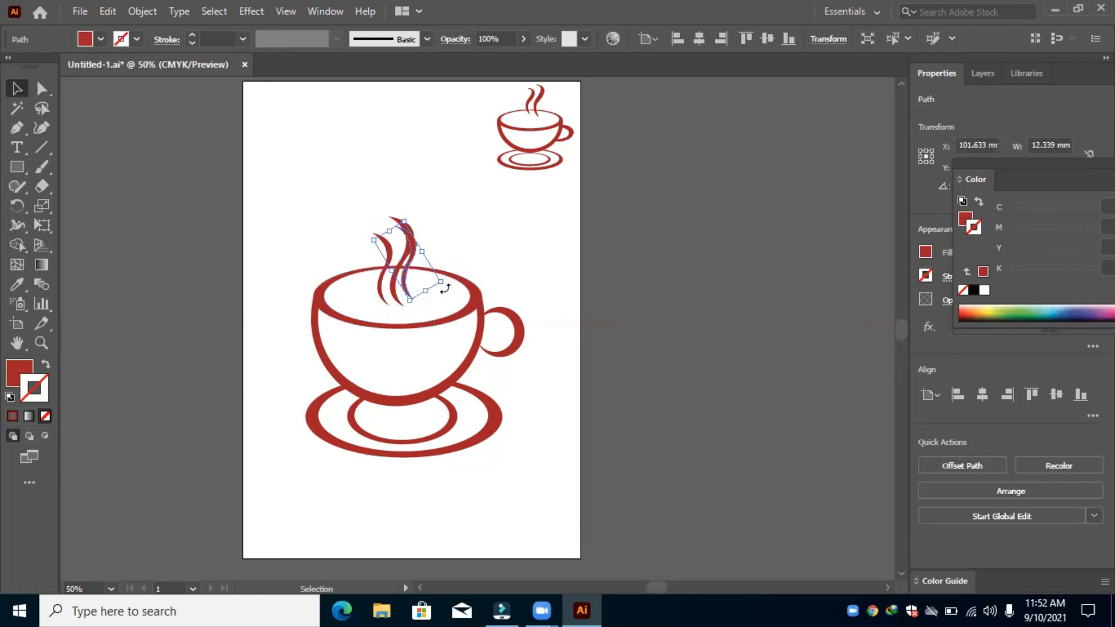
Rotate the small rightmost steam wisp slightly clockwise and shift it right, clear of the large middle wisp
left_click_drag(442, 290, 421, 265)
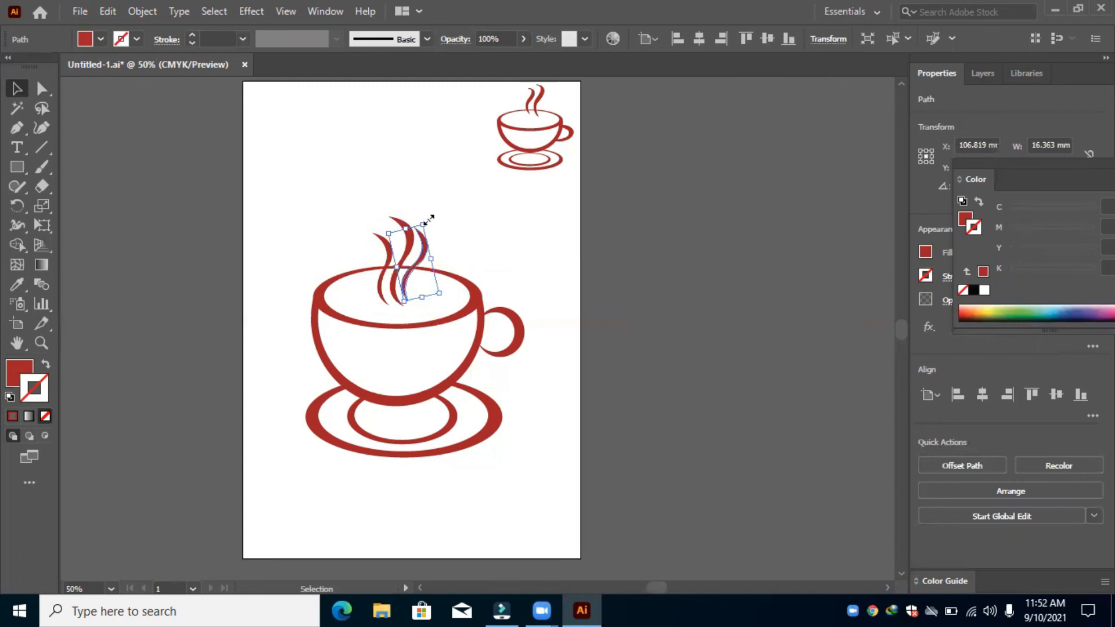
left_click_drag(428, 244, 430, 239)
left_click(462, 244)
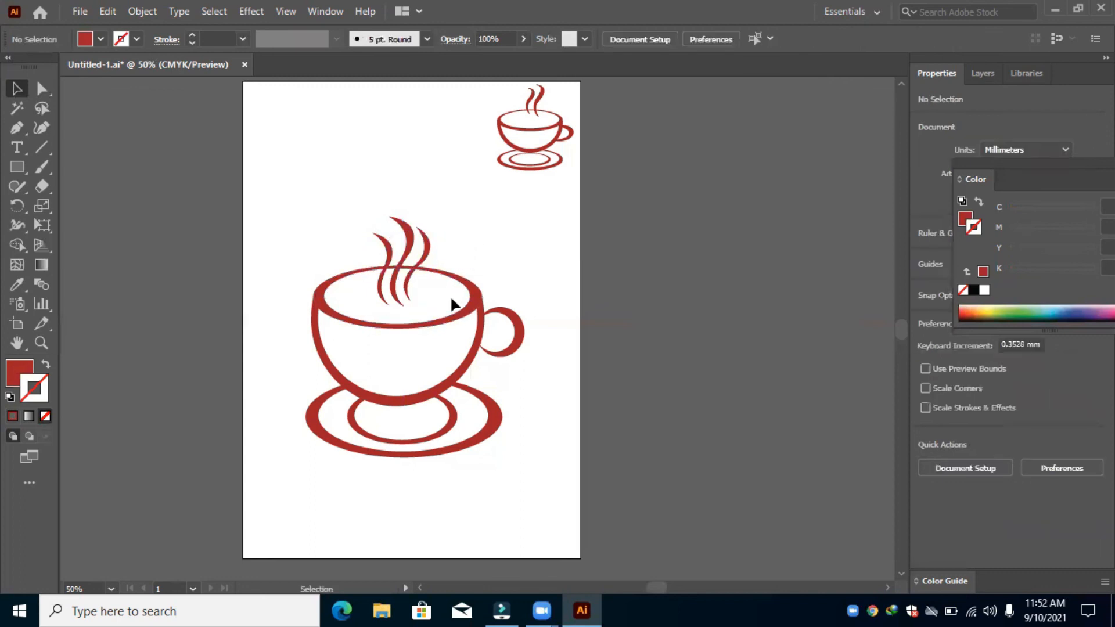